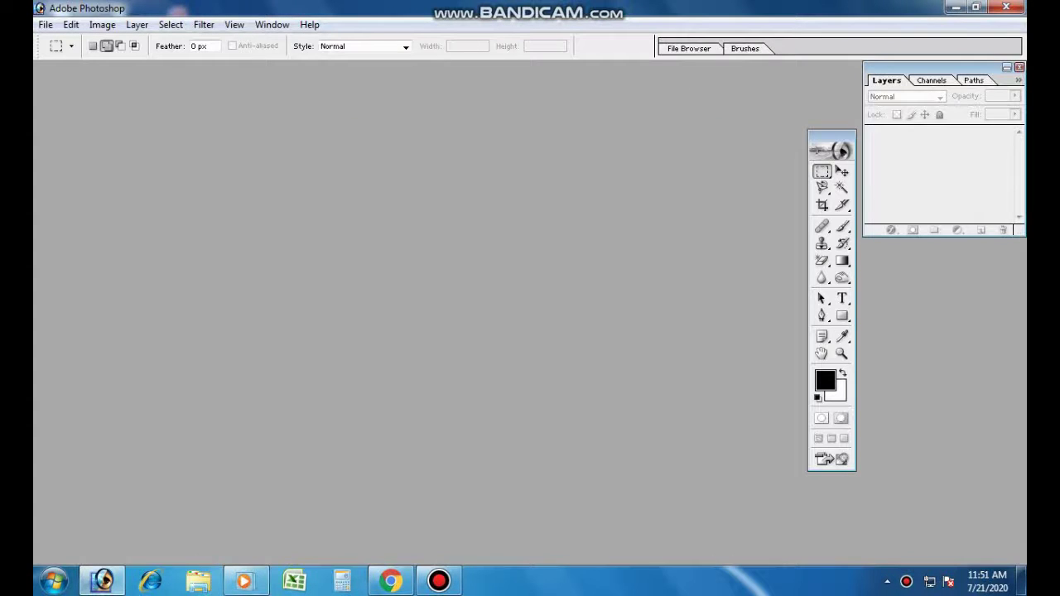
Open IMG_20200718_144456.jpg, the photo of the woman in black, from New folder.
{"action": "left_click", "coordinate": [46, 24]}
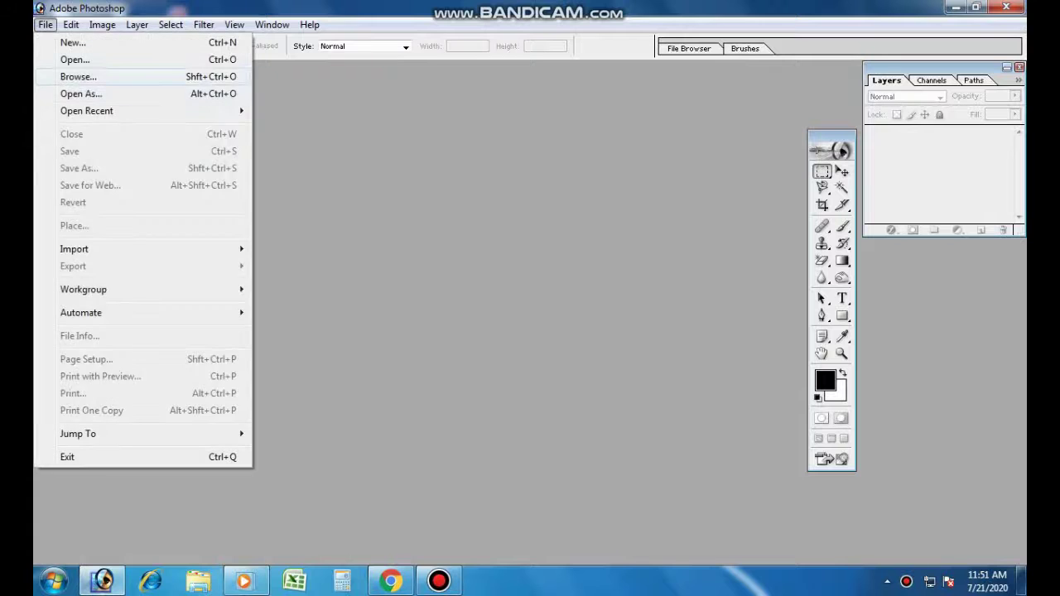
{"action": "left_click", "coordinate": [66, 58]}
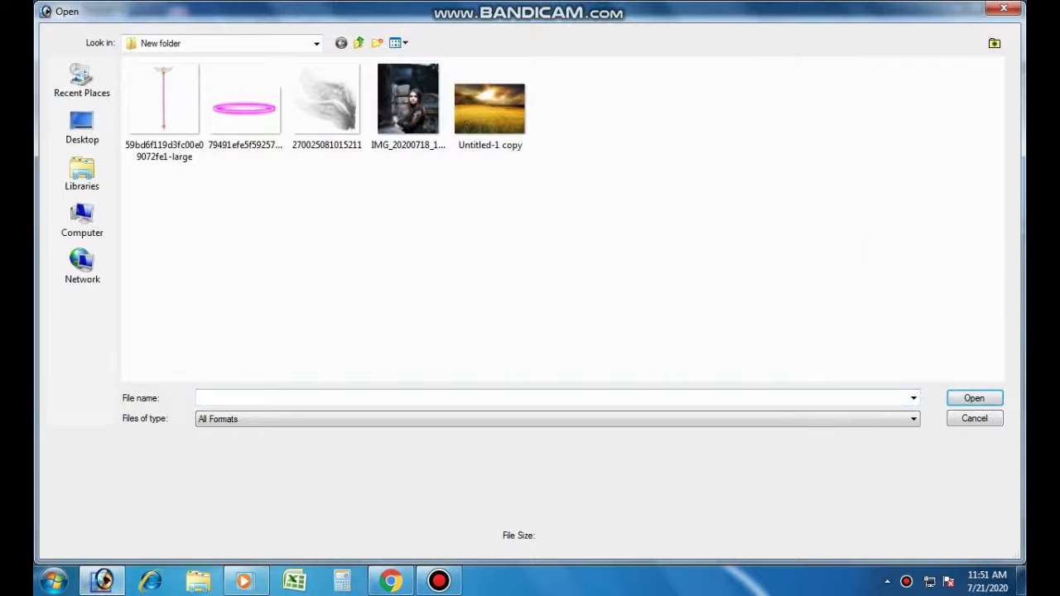
{"action": "left_click", "coordinate": [408, 99]}
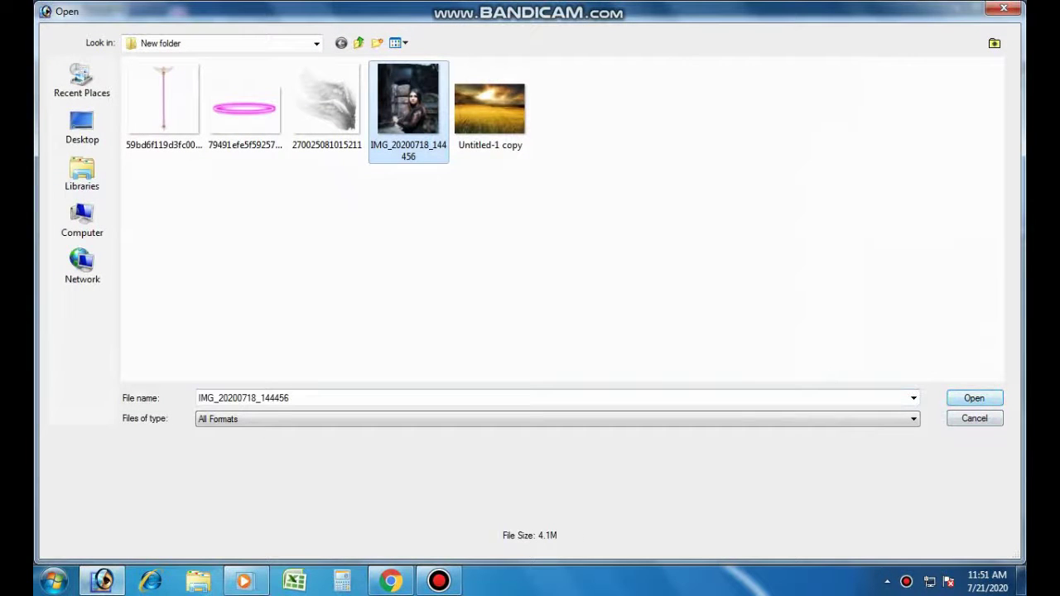
{"action": "key", "text": "Return"}
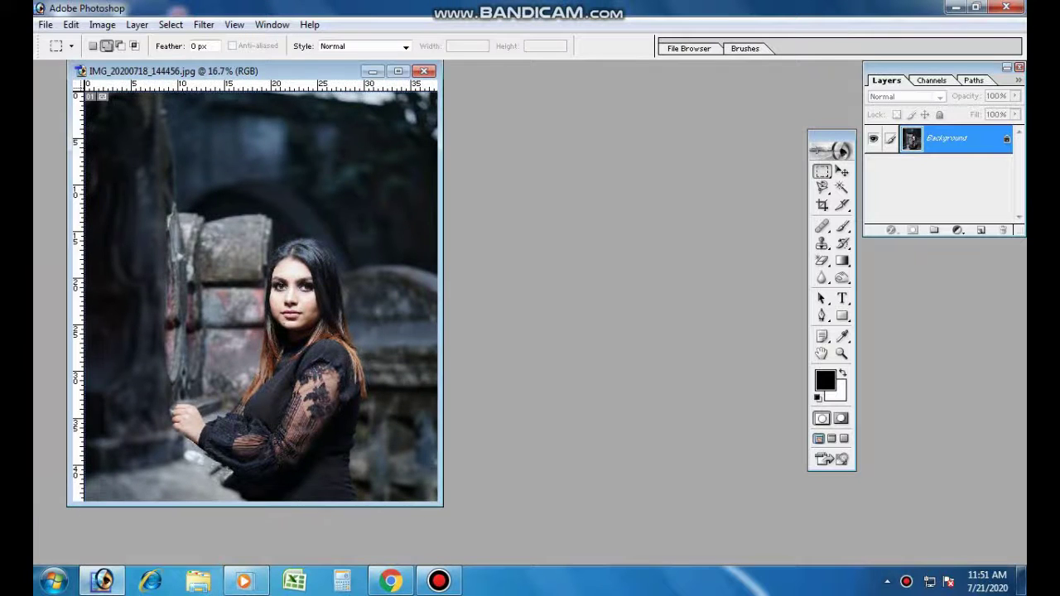
Maximize the photo, zoom into the woman's hand and sleeve, and choose the Lasso tool.
{"action": "left_click", "coordinate": [398, 71]}
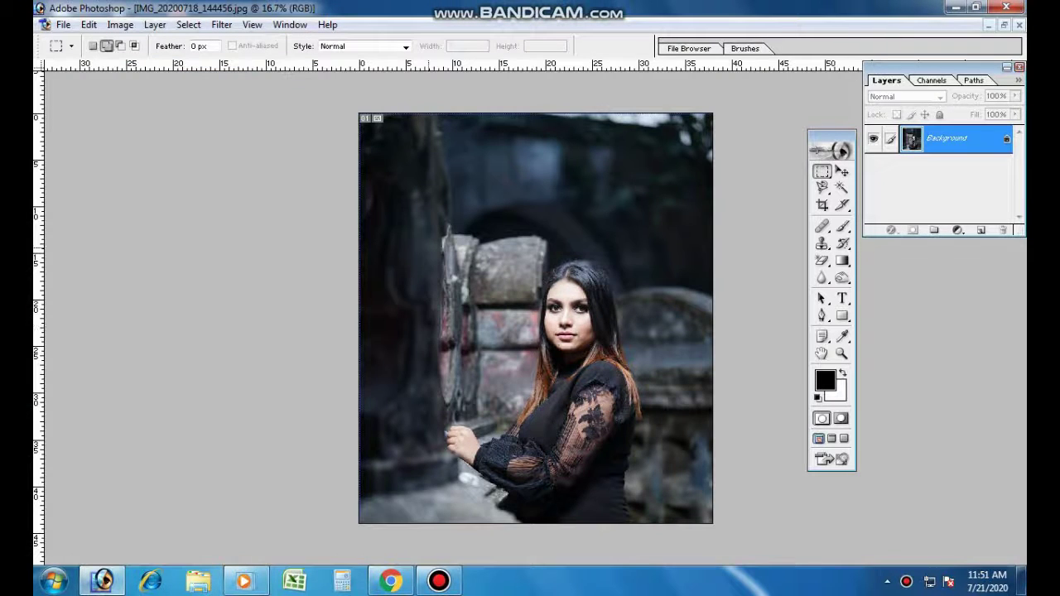
{"action": "key", "text": "ctrl+0"}
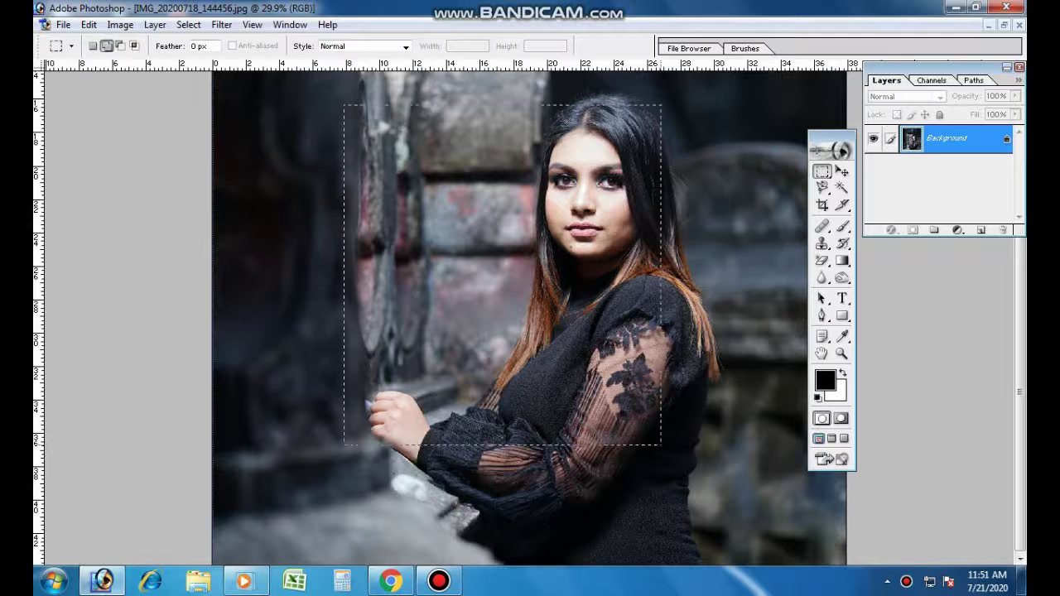
{"action": "left_click_drag", "start_coordinate": [367, 107], "coordinate": [657, 450]}
{"action": "mouse_move", "coordinate": [343, 343]}
{"action": "left_mouse_down"}
{"action": "mouse_move", "coordinate": [544, 533]}
{"action": "mouse_move", "coordinate": [487, 485]}
{"action": "left_mouse_up"}
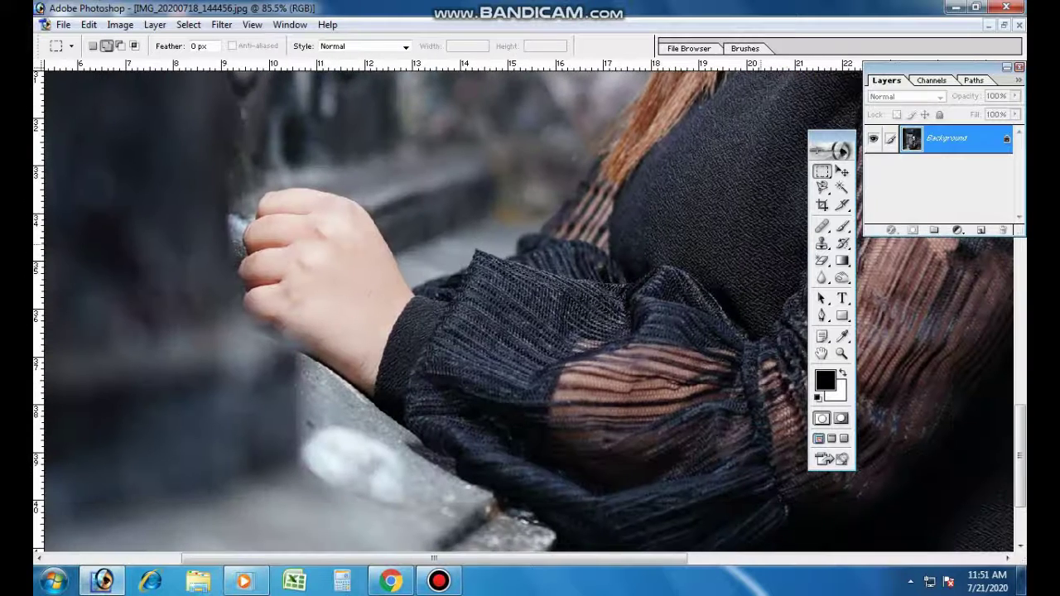
{"action": "left_click_drag", "start_coordinate": [821, 187], "coordinate": [878, 205]}
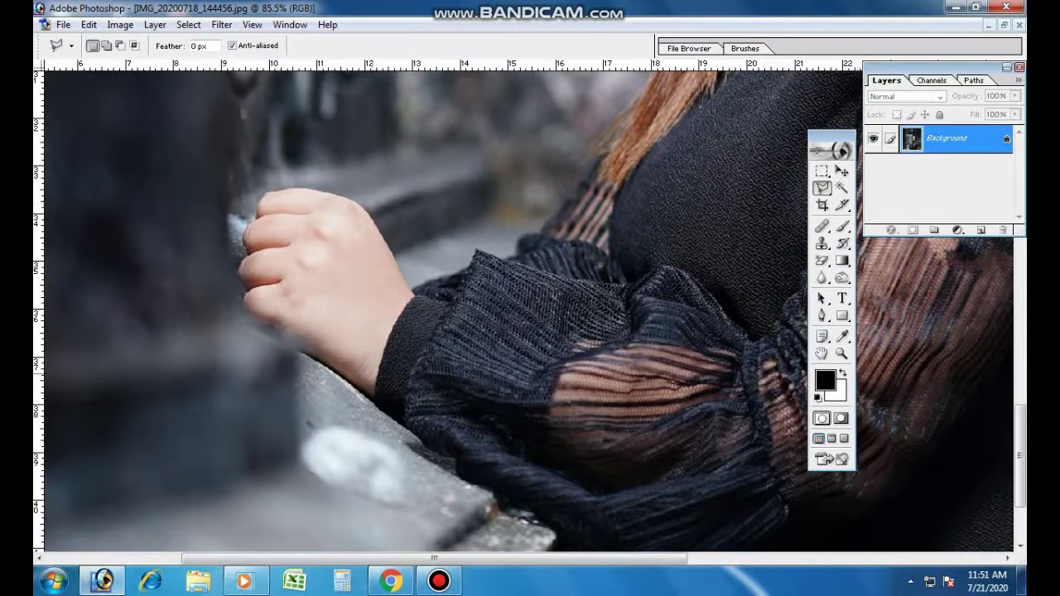
{"action": "left_click_drag", "start_coordinate": [828, 137], "coordinate": [584, 149]}
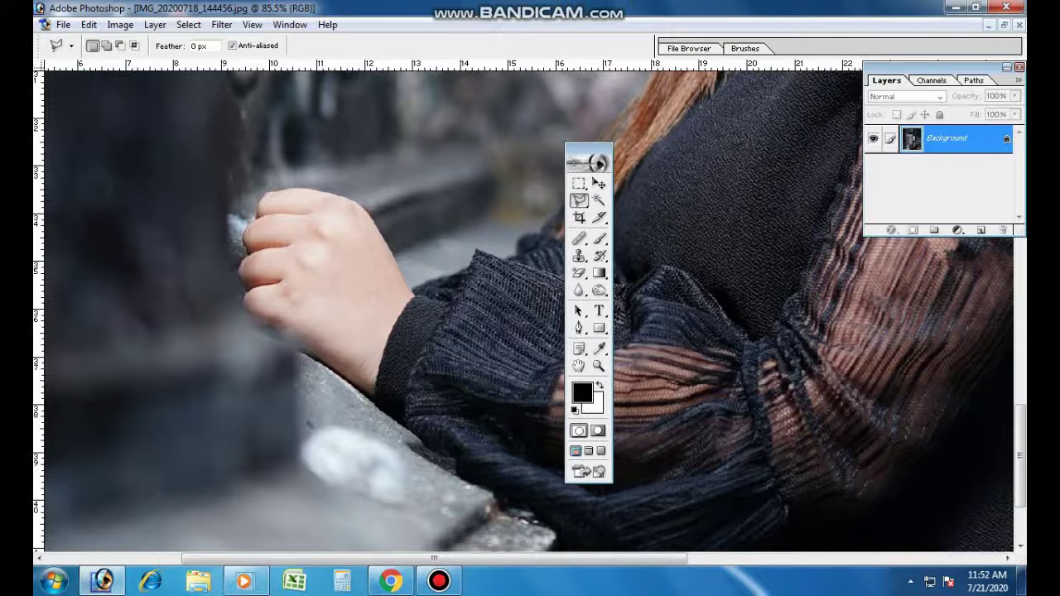
{"action": "left_click_drag", "start_coordinate": [935, 66], "coordinate": [29, 70]}
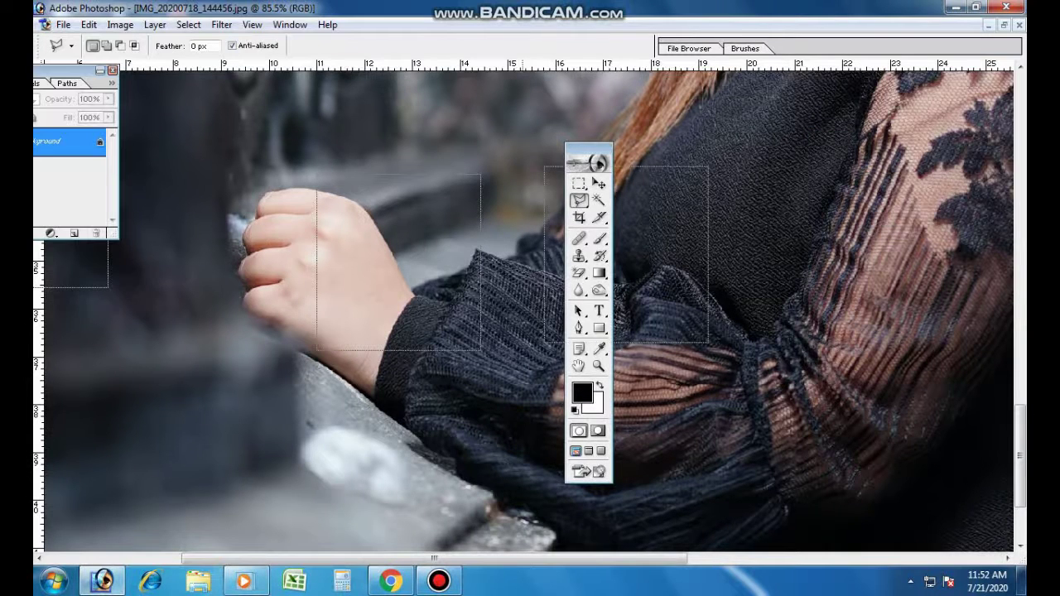
{"action": "left_click_drag", "start_coordinate": [530, 331], "coordinate": [497, 274]}
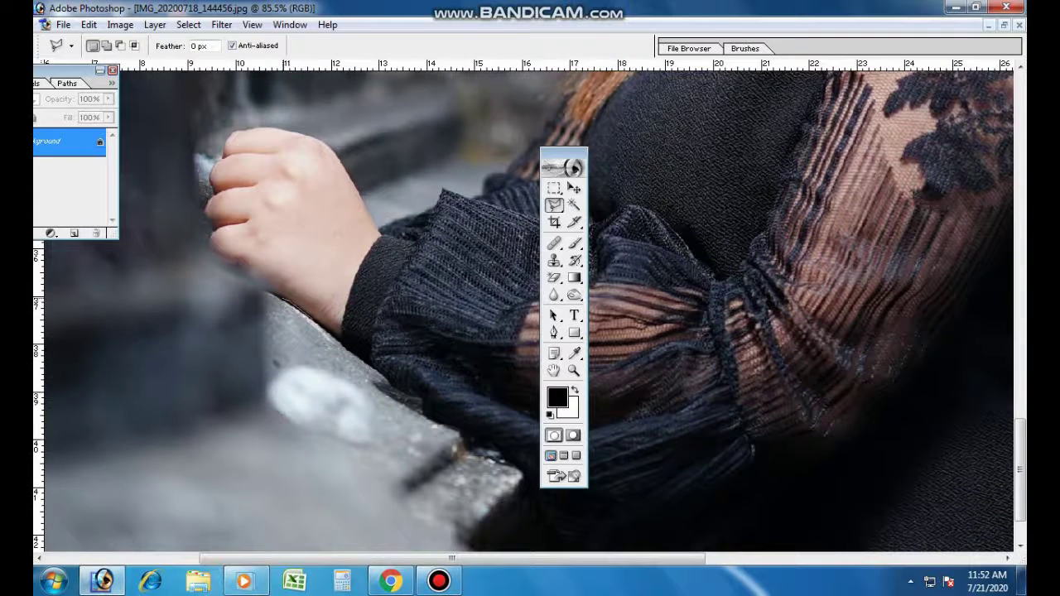
Lasso-trace around the woman's hand, wrist and sleeve up toward her hair.
{"action": "left_click_drag", "start_coordinate": [253, 282], "coordinate": [218, 260]}
{"action": "left_click_drag", "start_coordinate": [211, 171], "coordinate": [213, 164]}
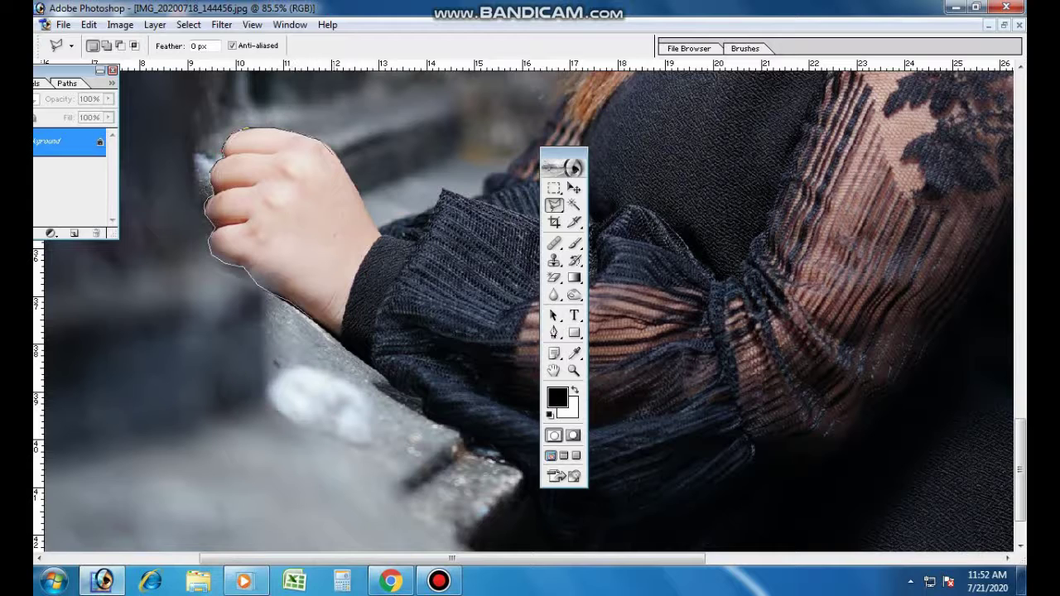
{"action": "left_click_drag", "start_coordinate": [337, 152], "coordinate": [349, 184]}
{"action": "left_click_drag", "start_coordinate": [380, 225], "coordinate": [407, 217]}
{"action": "left_click_drag", "start_coordinate": [496, 206], "coordinate": [400, 267]}
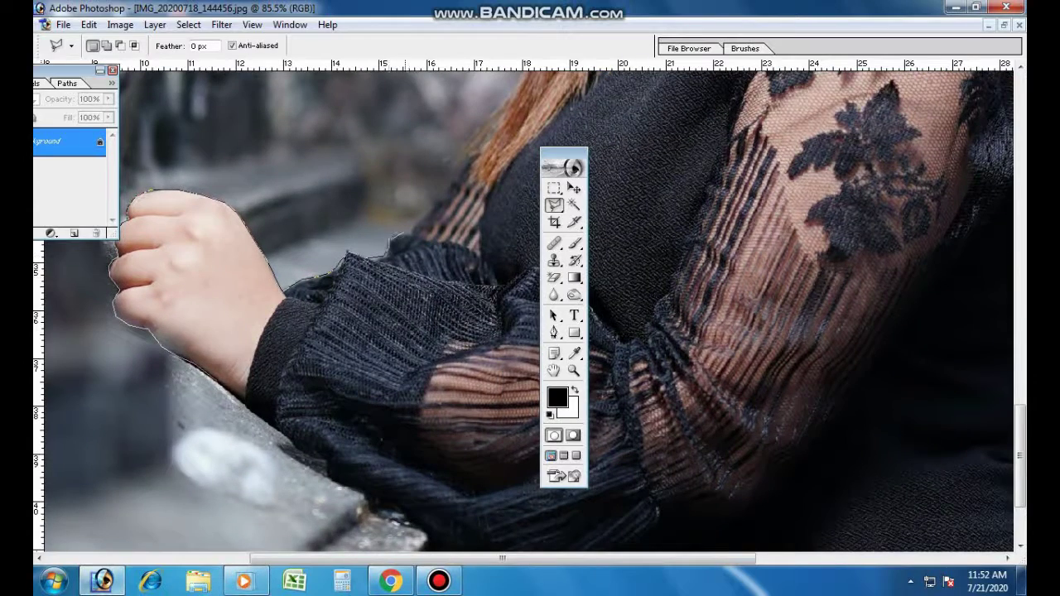
{"action": "left_click_drag", "start_coordinate": [463, 163], "coordinate": [414, 295]}
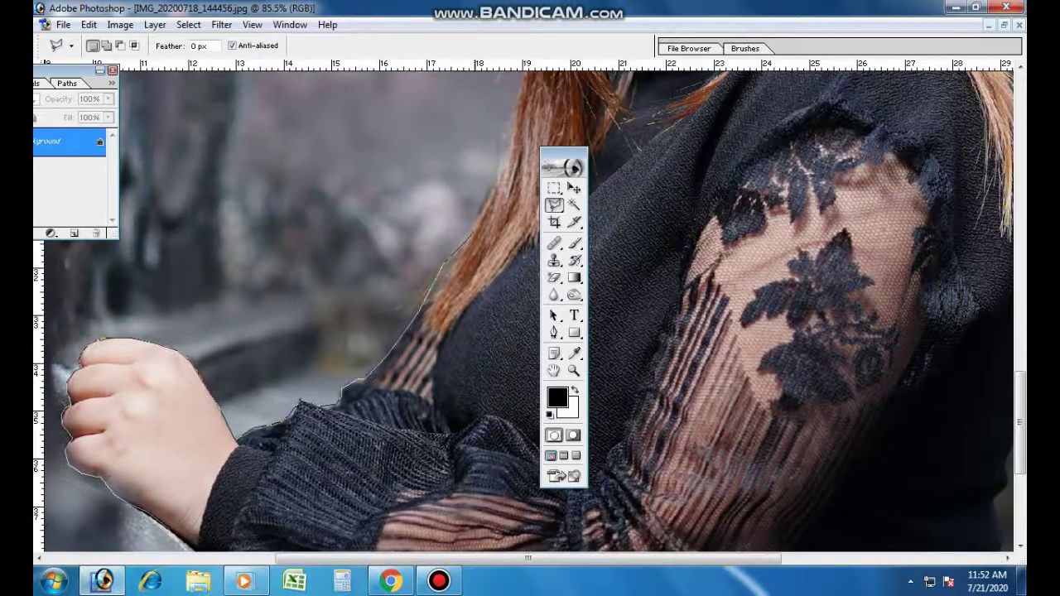
{"action": "mouse_move", "coordinate": [488, 195]}
{"action": "left_mouse_down"}
{"action": "mouse_move", "coordinate": [392, 298]}
{"action": "mouse_move", "coordinate": [416, 187]}
{"action": "mouse_move", "coordinate": [393, 352]}
{"action": "mouse_move", "coordinate": [400, 203]}
{"action": "left_mouse_up"}
{"action": "mouse_move", "coordinate": [399, 155]}
{"action": "left_mouse_down"}
{"action": "mouse_move", "coordinate": [363, 345]}
{"action": "mouse_move", "coordinate": [386, 142]}
{"action": "mouse_move", "coordinate": [342, 275]}
{"action": "mouse_move", "coordinate": [353, 221]}
{"action": "left_mouse_up"}
{"action": "left_click_drag", "start_coordinate": [386, 184], "coordinate": [423, 149]}
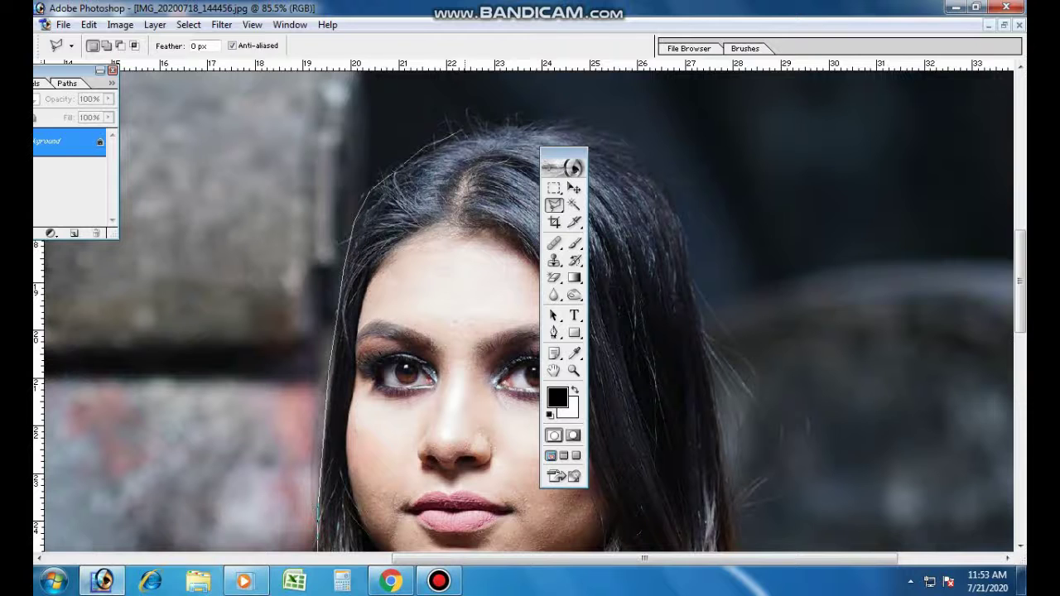
Continue the lasso over her head, down the hair and along the arm, closing the outline.
{"action": "left_click_drag", "start_coordinate": [522, 120], "coordinate": [583, 120]}
{"action": "mouse_move", "coordinate": [666, 197]}
{"action": "left_mouse_down"}
{"action": "mouse_move", "coordinate": [694, 285]}
{"action": "mouse_move", "coordinate": [692, 385]}
{"action": "mouse_move", "coordinate": [712, 493]}
{"action": "mouse_move", "coordinate": [658, 318]}
{"action": "mouse_move", "coordinate": [662, 339]}
{"action": "left_mouse_up"}
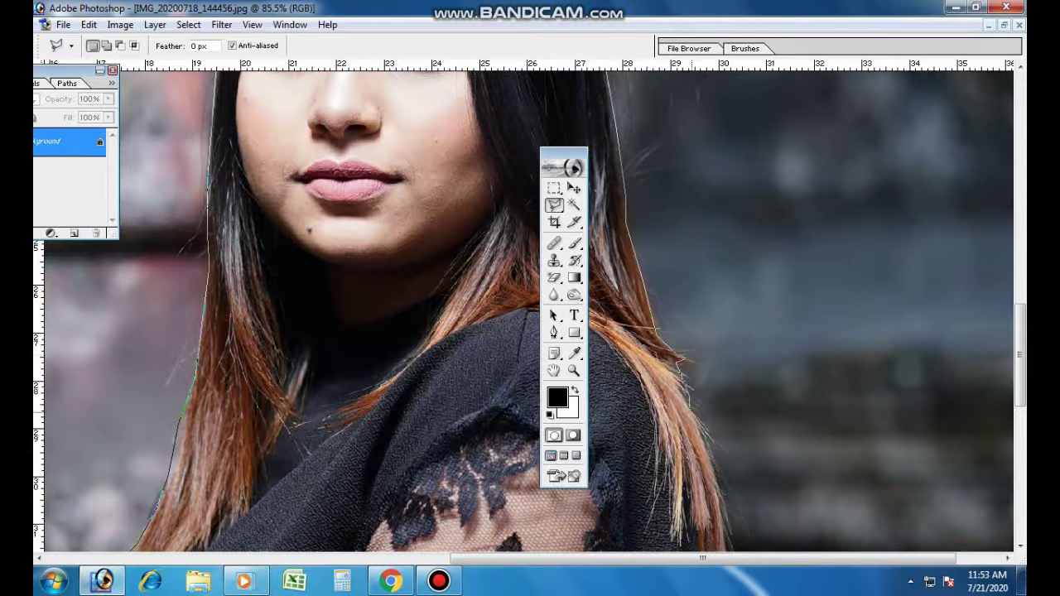
{"action": "left_click_drag", "start_coordinate": [713, 462], "coordinate": [697, 373]}
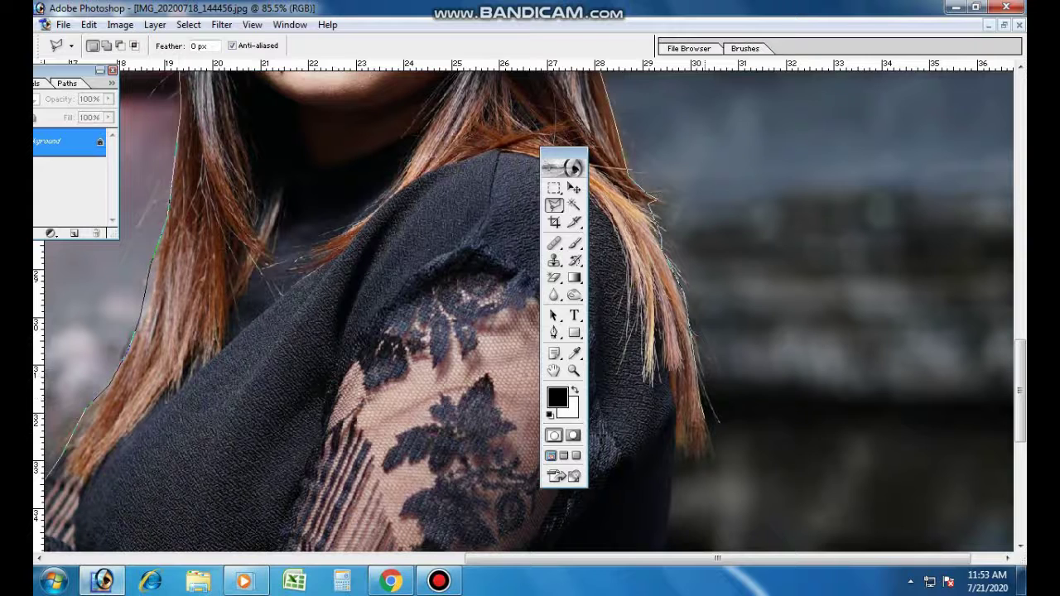
{"action": "mouse_move", "coordinate": [717, 421]}
{"action": "left_mouse_down"}
{"action": "mouse_move", "coordinate": [698, 456]}
{"action": "mouse_move", "coordinate": [700, 285]}
{"action": "left_mouse_up"}
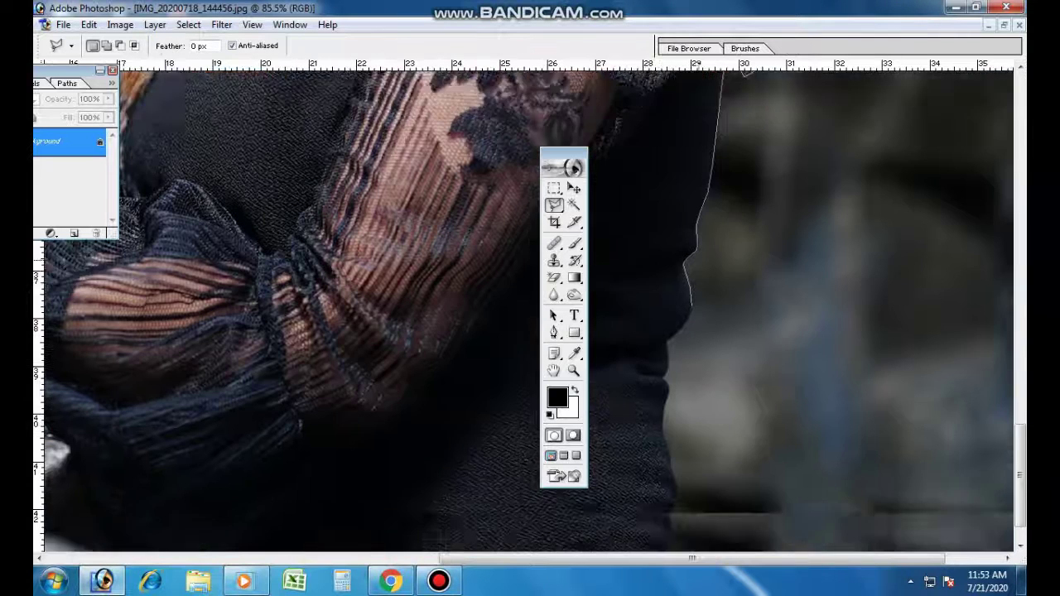
{"action": "left_click_drag", "start_coordinate": [677, 410], "coordinate": [699, 255]}
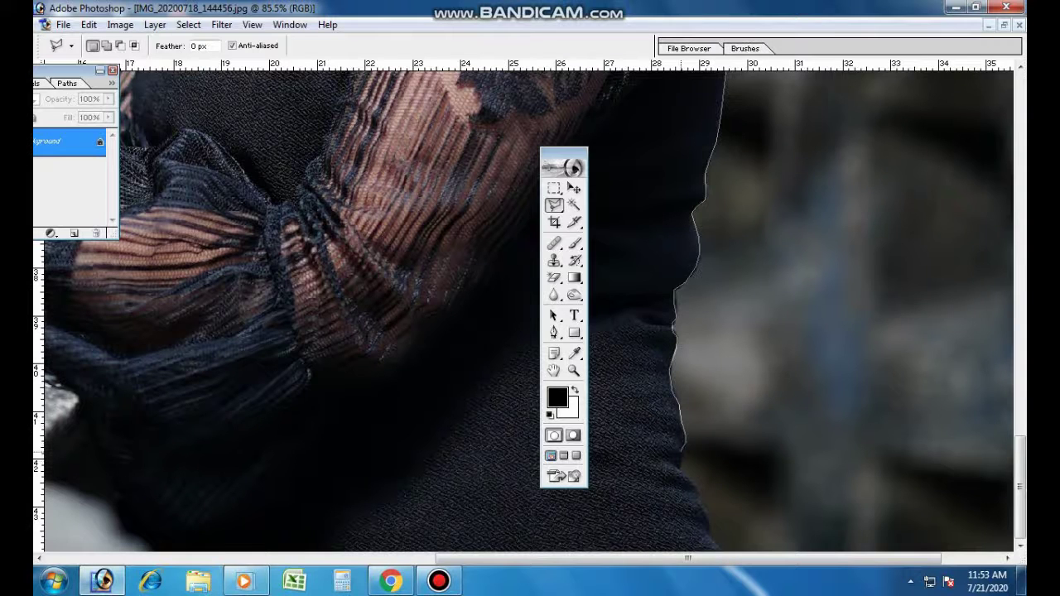
{"action": "left_click_drag", "start_coordinate": [686, 470], "coordinate": [657, 470]}
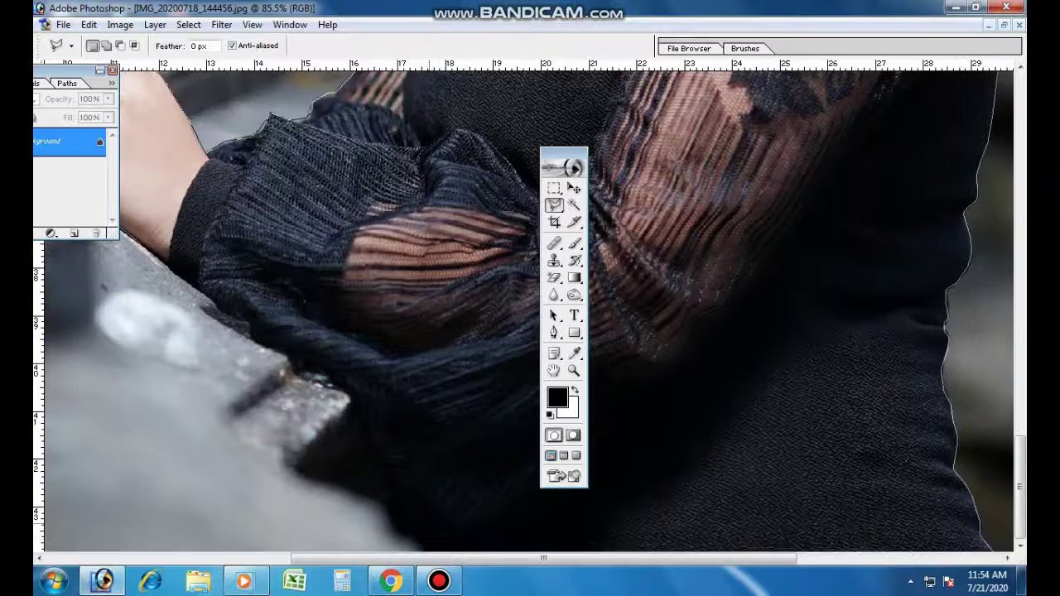
{"action": "scroll", "coordinate": [530, 310], "scroll_direction": "left", "scroll_amount": 5}
{"action": "mouse_move", "coordinate": [579, 552]}
{"action": "left_mouse_down"}
{"action": "mouse_move", "coordinate": [349, 410]}
{"action": "mouse_move", "coordinate": [222, 316]}
{"action": "left_mouse_up"}
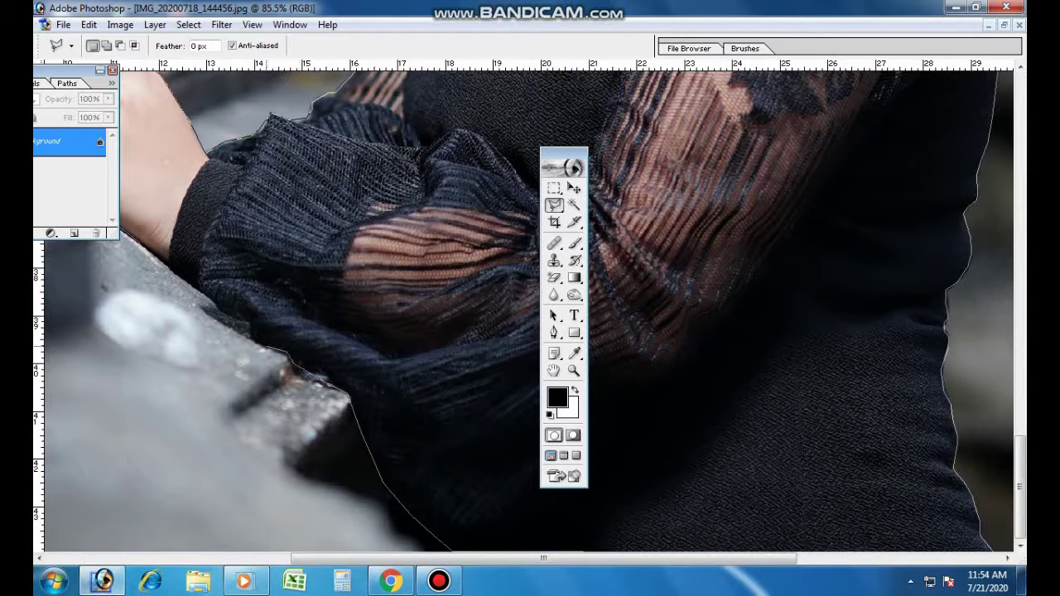
{"action": "scroll", "coordinate": [530, 310], "scroll_direction": "left", "scroll_amount": 3}
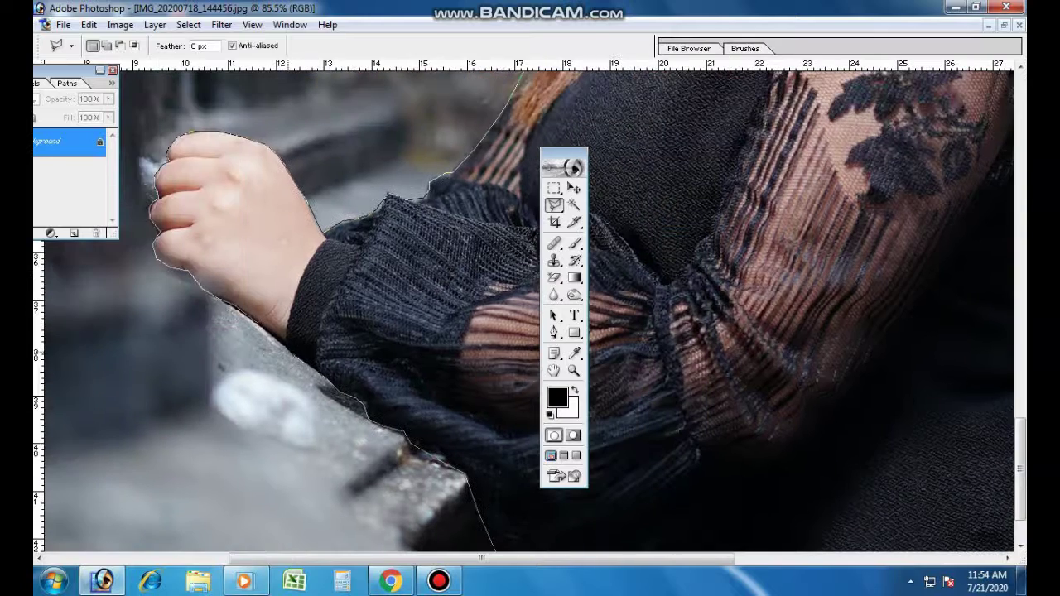
{"action": "left_click_drag", "start_coordinate": [302, 362], "coordinate": [274, 338]}
{"action": "key", "text": "ctrl+d"}
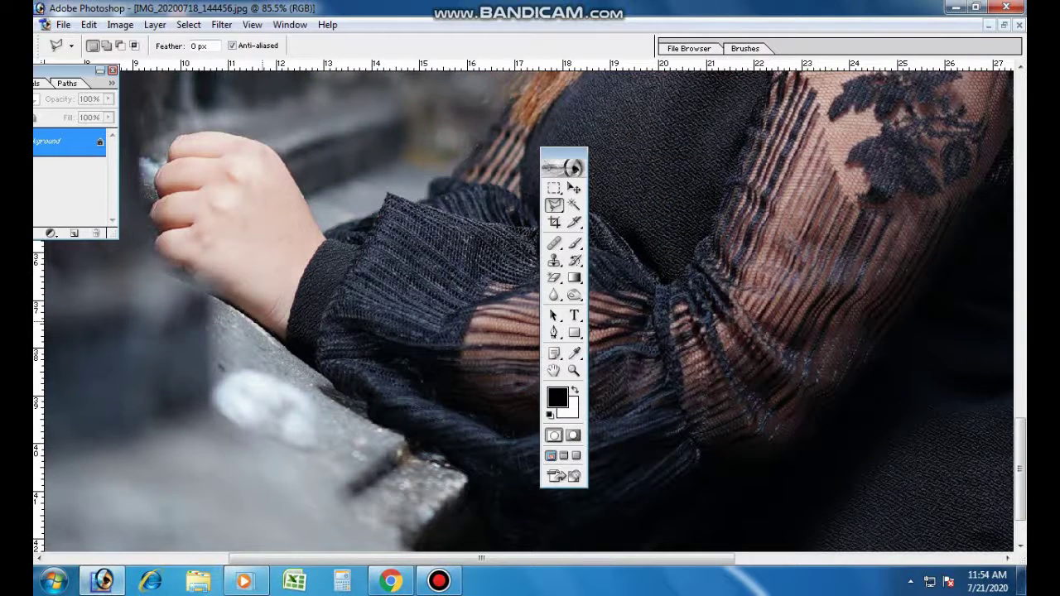
Zoom out, restore the photo window and open the wheat field photo Untitled-1 copy.jpg.
{"action": "key", "text": "ctrl+minus"}
{"action": "key", "text": "ctrl+minus"}
{"action": "key", "text": "ctrl+minus"}
{"action": "key", "text": "ctrl+minus"}
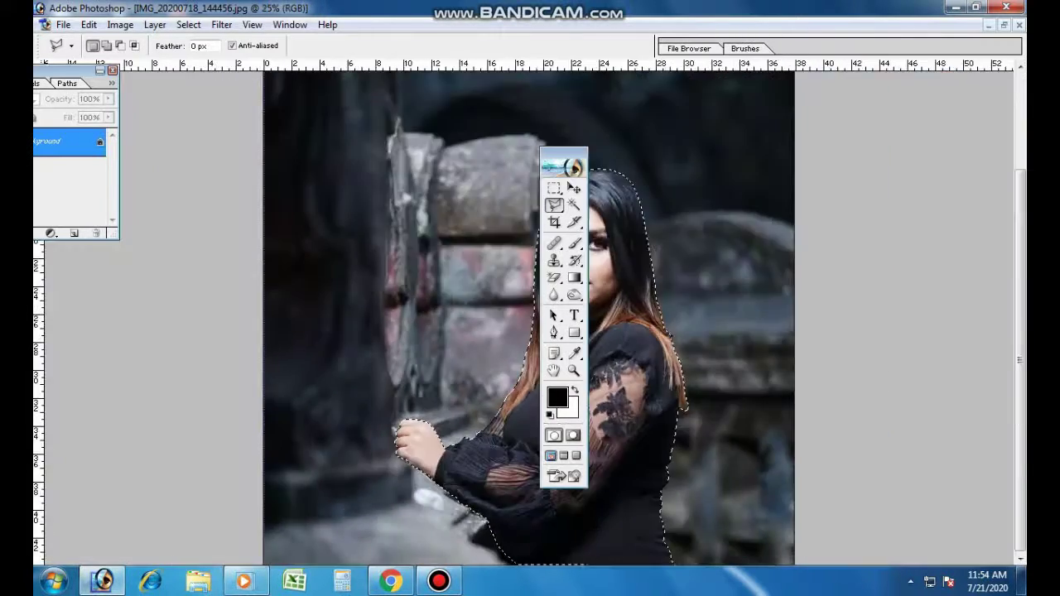
{"action": "left_click_drag", "start_coordinate": [563, 154], "coordinate": [876, 113]}
{"action": "left_click", "coordinate": [1004, 25]}
{"action": "left_click_drag", "start_coordinate": [274, 66], "coordinate": [229, 73]}
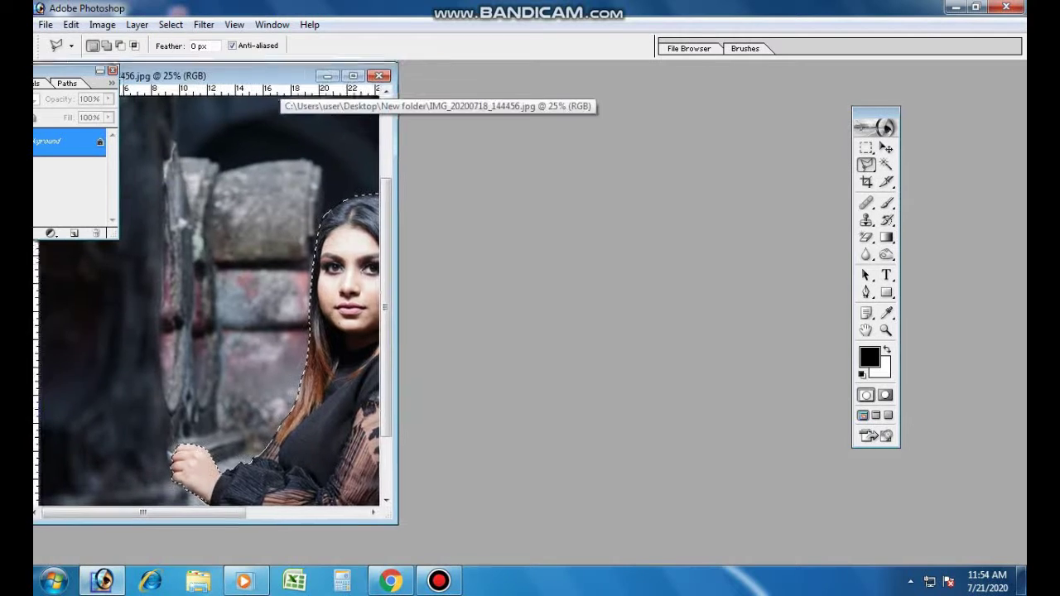
{"action": "key", "text": "ctrl+o"}
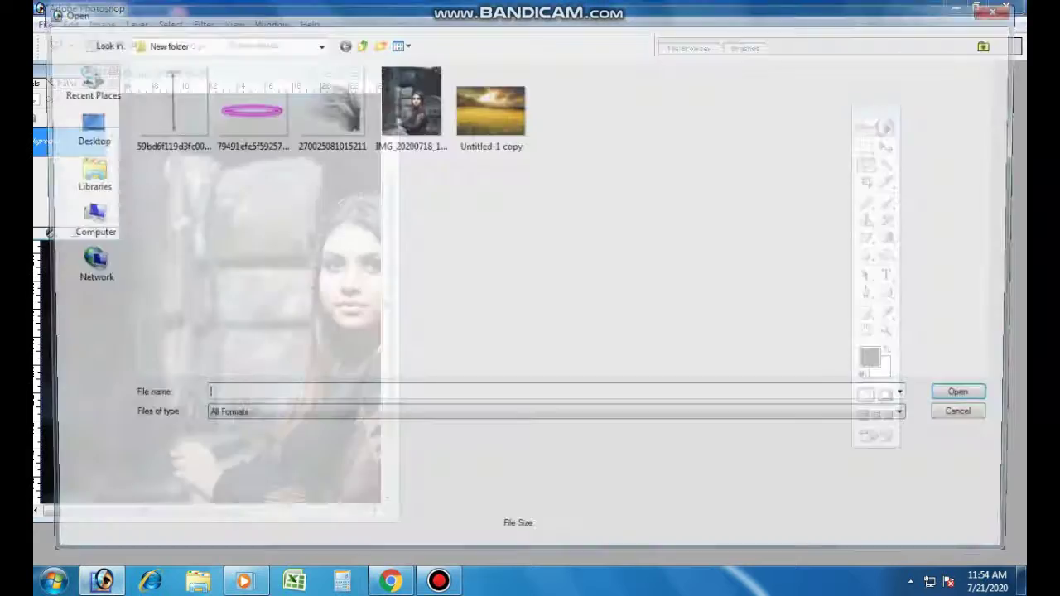
{"action": "double_click", "coordinate": [489, 108]}
{"action": "left_click_drag", "start_coordinate": [338, 84], "coordinate": [509, 106]}
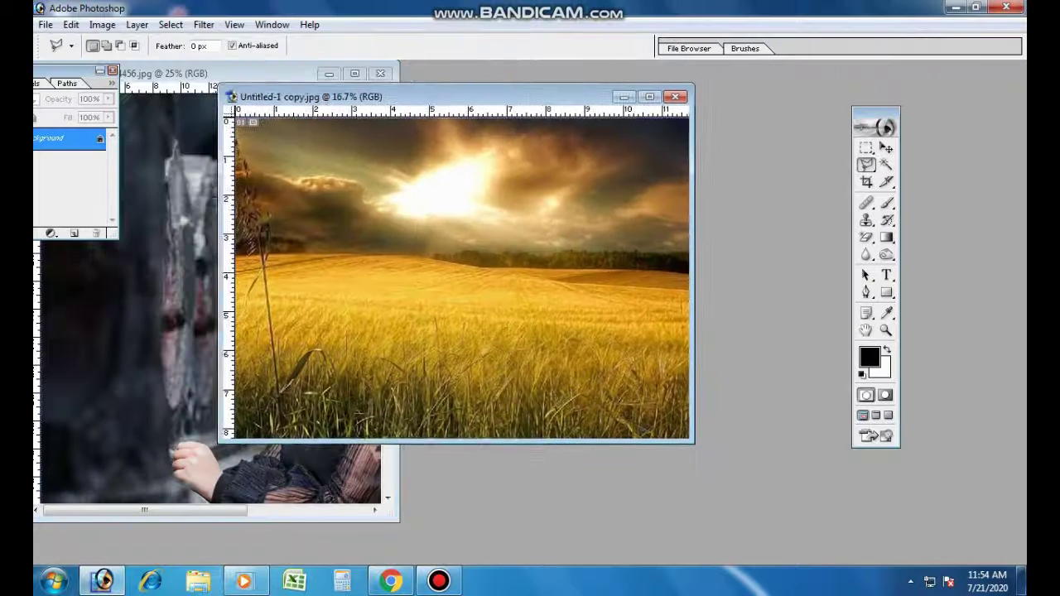
Create a new A4 document and rotate its canvas 90° to landscape.
{"action": "left_click", "coordinate": [45, 25]}
{"action": "left_click", "coordinate": [67, 40]}
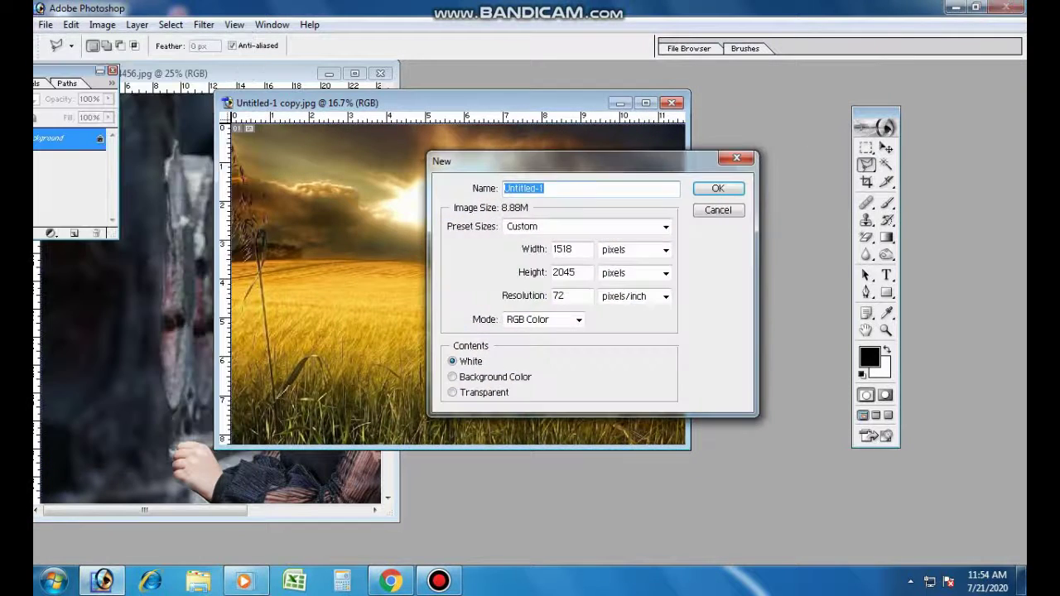
{"action": "left_click", "coordinate": [580, 226]}
{"action": "left_click", "coordinate": [511, 342]}
{"action": "left_click", "coordinate": [718, 188]}
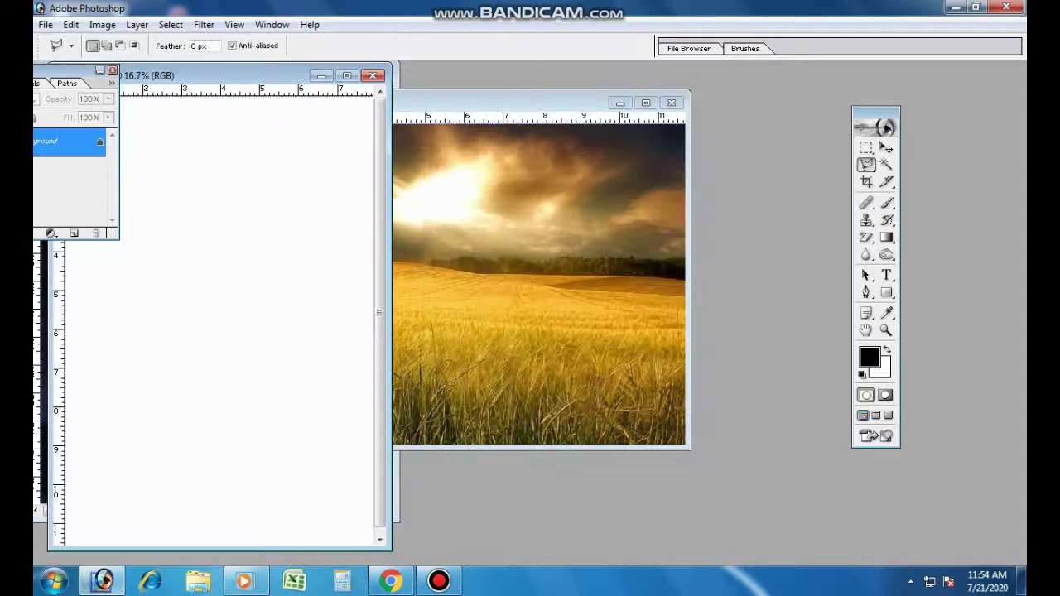
{"action": "mouse_move", "coordinate": [248, 81]}
{"action": "left_mouse_down"}
{"action": "mouse_move", "coordinate": [492, 86]}
{"action": "mouse_move", "coordinate": [552, 106]}
{"action": "left_mouse_up"}
{"action": "left_click", "coordinate": [102, 24]}
{"action": "left_click", "coordinate": [256, 197]}
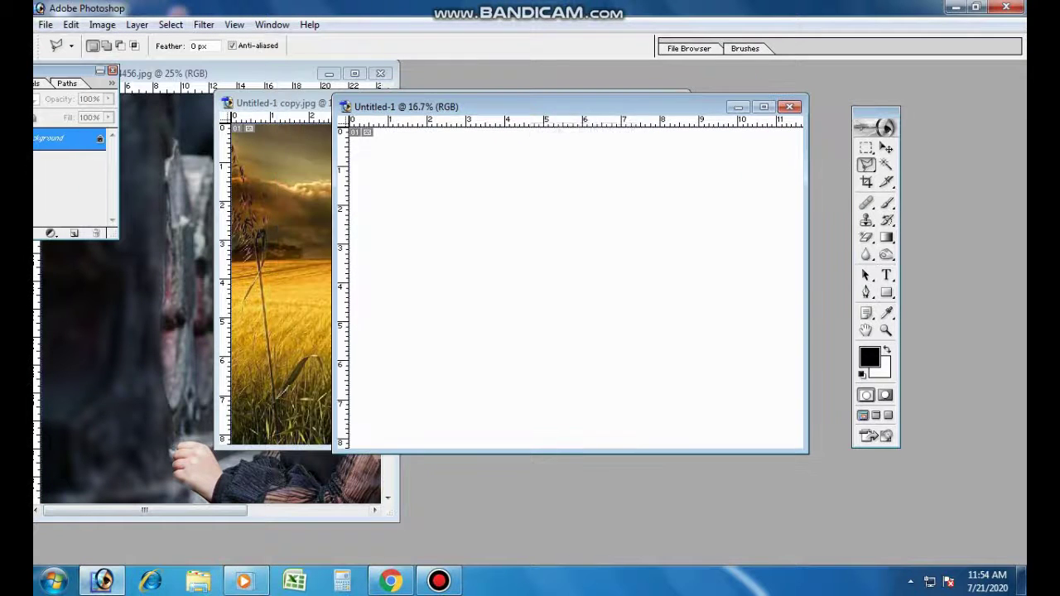
{"action": "left_click", "coordinate": [290, 103]}
Drag the wheat field into Untitled-1 and scale it to about 165% to fill the canvas.
{"action": "key", "text": "v"}
{"action": "left_click_drag", "start_coordinate": [455, 281], "coordinate": [709, 285]}
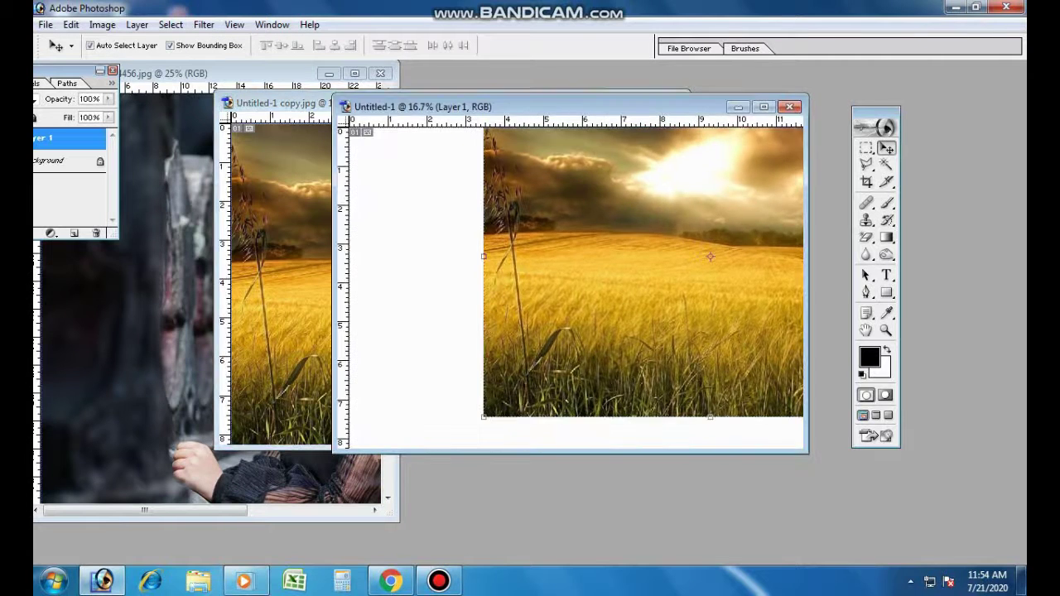
{"action": "left_click", "coordinate": [752, 105]}
{"action": "left_click_drag", "start_coordinate": [579, 315], "coordinate": [447, 315]}
{"action": "key", "text": "ctrl+t"}
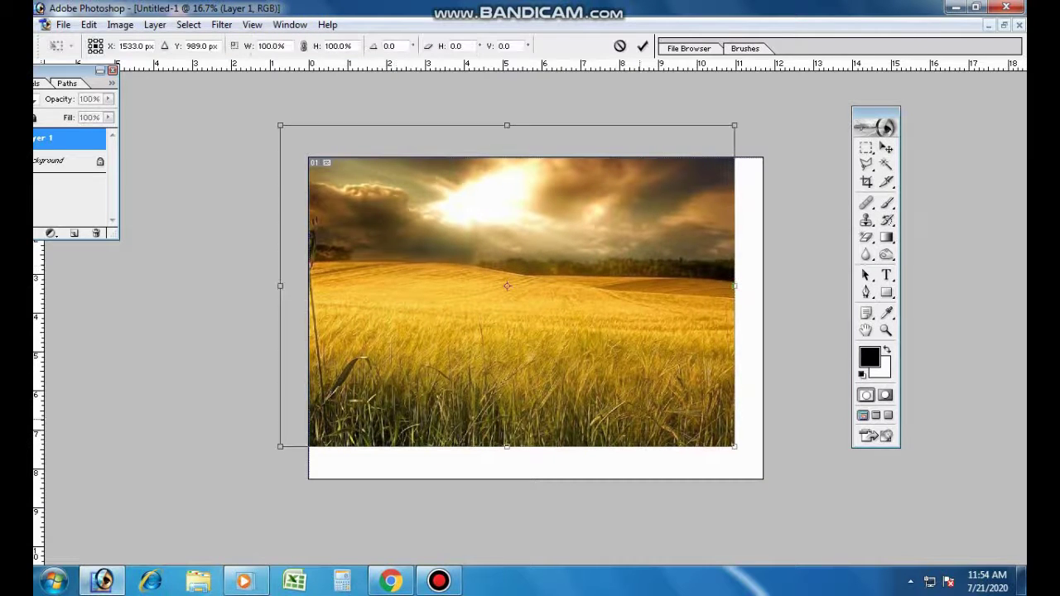
{"action": "left_click_drag", "start_coordinate": [733, 446], "coordinate": [917, 562]}
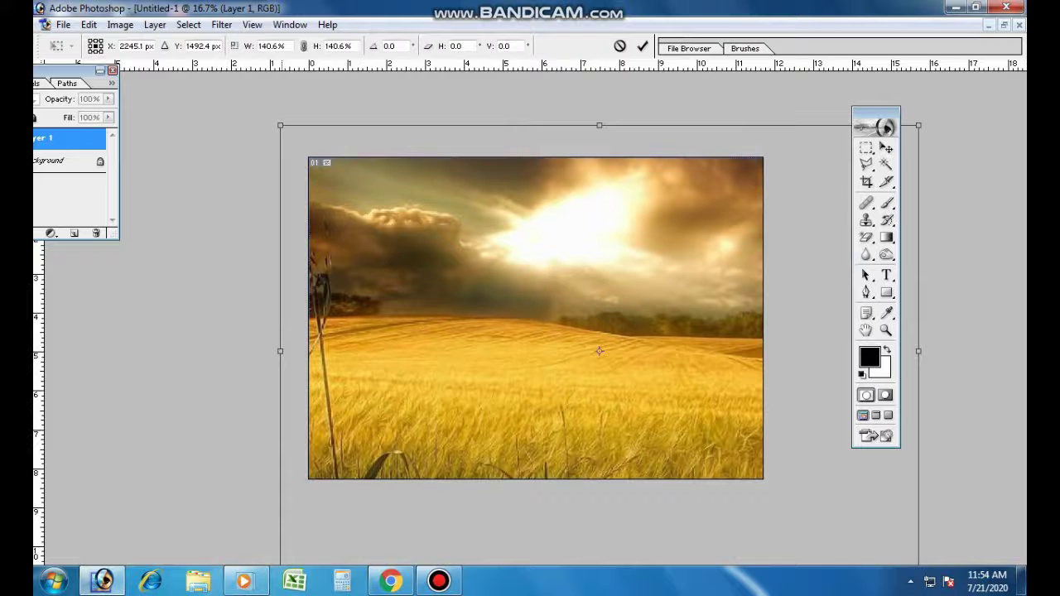
{"action": "left_click_drag", "start_coordinate": [280, 125], "coordinate": [151, 107]}
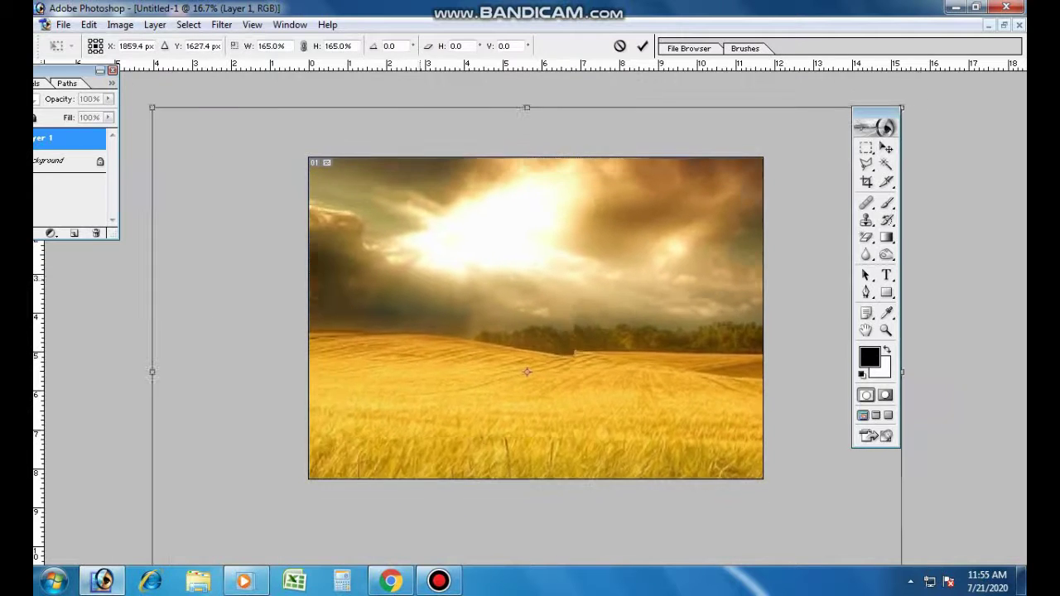
{"action": "left_click_drag", "start_coordinate": [527, 371], "coordinate": [473, 359]}
{"action": "key", "text": "Return"}
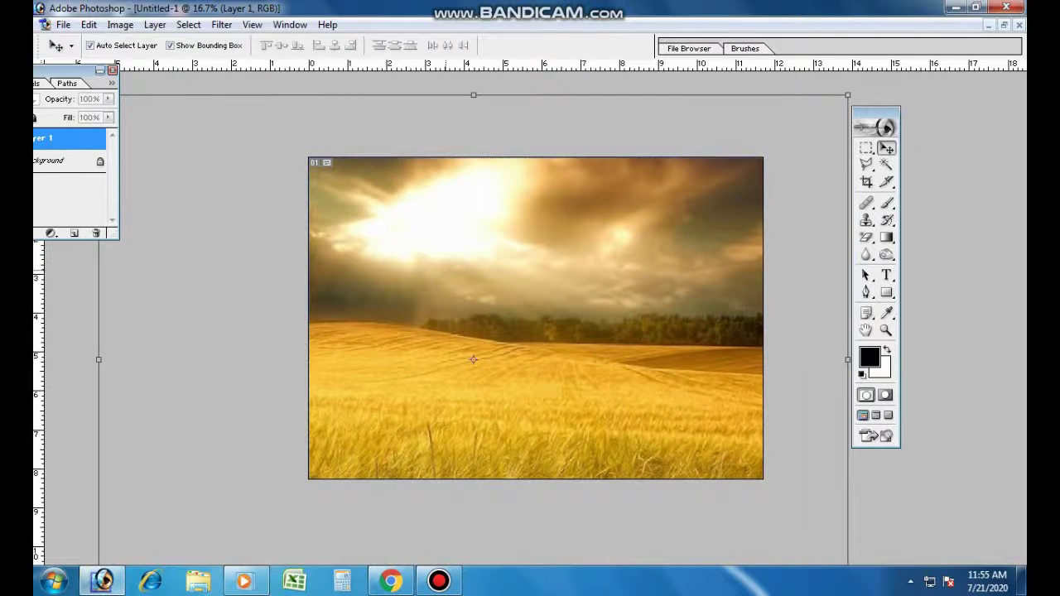
Restore separate document windows and close the spare wheat-field copy.
{"action": "left_click", "coordinate": [1003, 25]}
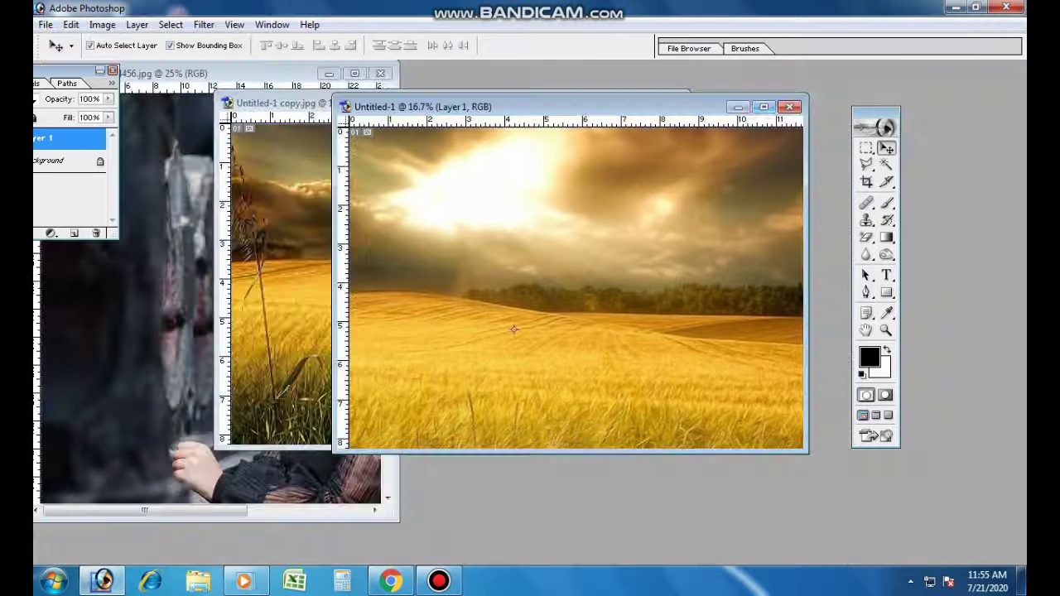
{"action": "left_click_drag", "start_coordinate": [497, 104], "coordinate": [544, 104]}
{"action": "left_click", "coordinate": [298, 103]}
{"action": "left_click", "coordinate": [671, 103]}
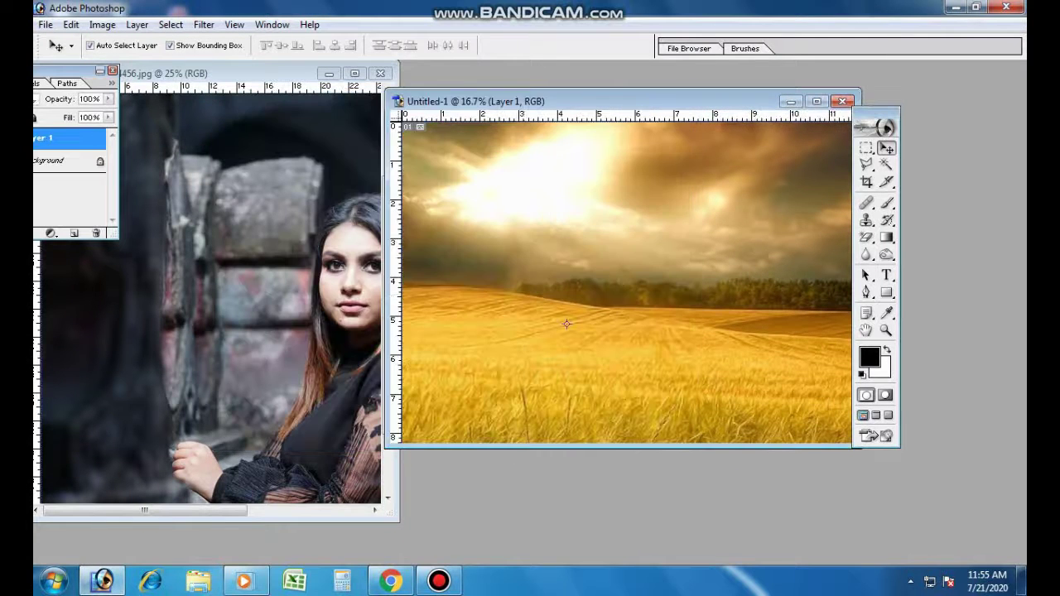
Drag the woman into Untitled-1 as Layer 2 and place her left of centre.
{"action": "left_click_drag", "start_coordinate": [215, 464], "coordinate": [538, 101]}
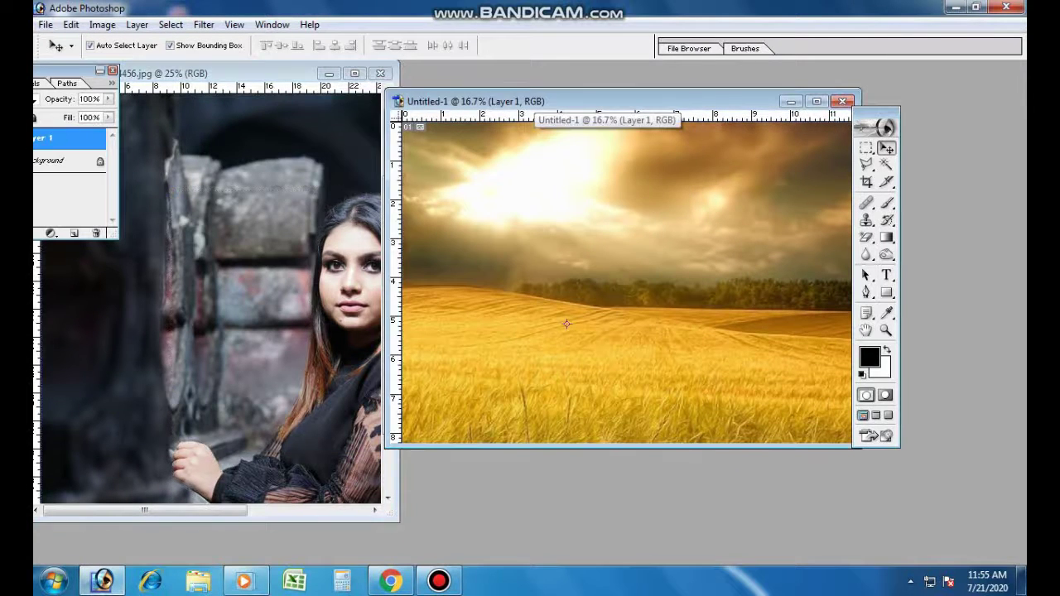
{"action": "double_click", "coordinate": [538, 103]}
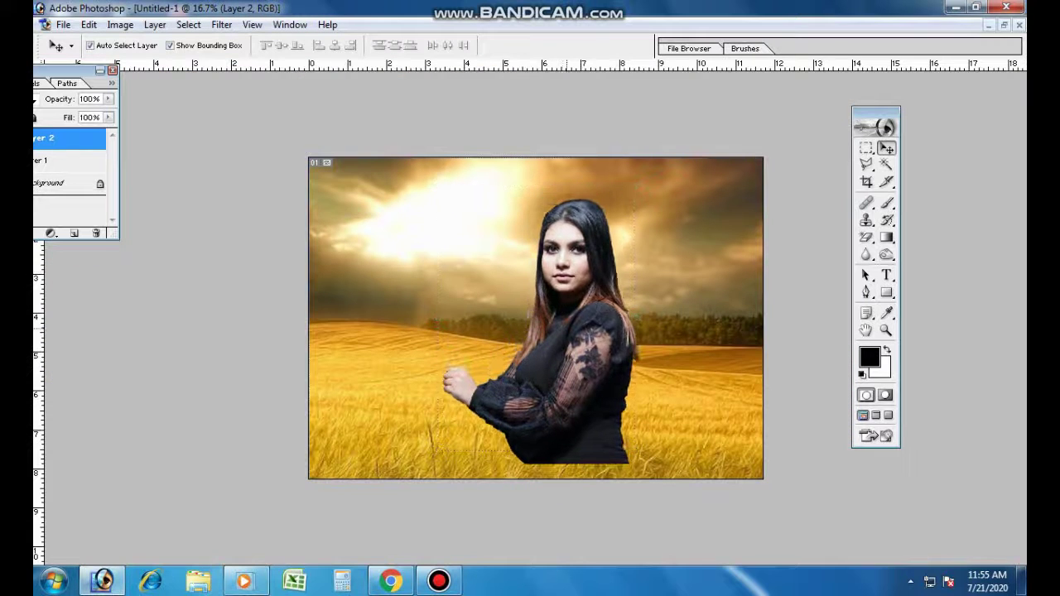
{"action": "left_click_drag", "start_coordinate": [563, 332], "coordinate": [500, 364]}
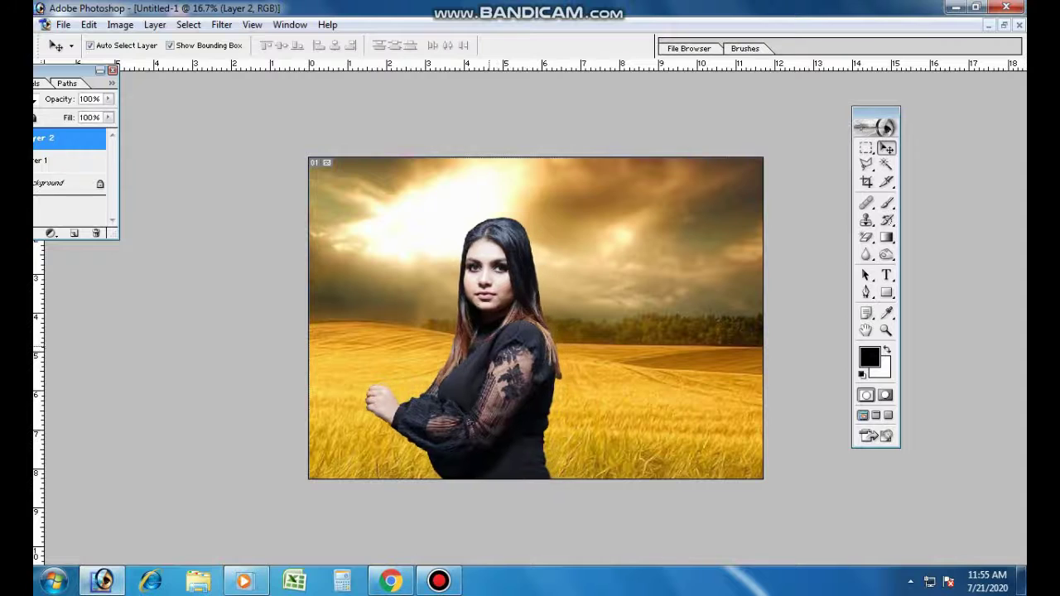
{"action": "left_click_drag", "start_coordinate": [501, 364], "coordinate": [477, 369]}
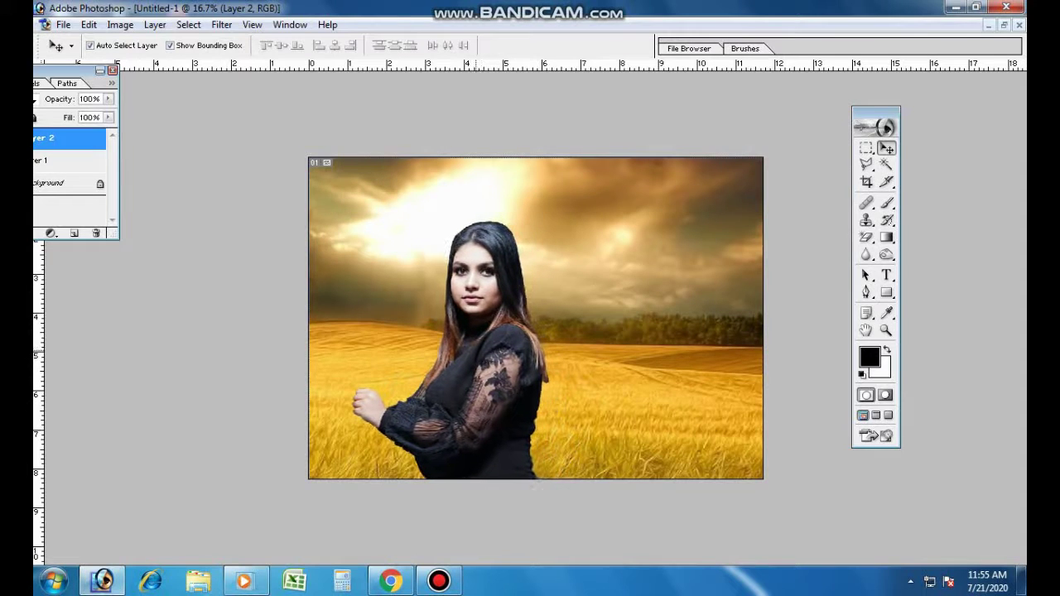
{"action": "left_click", "coordinate": [473, 359]}
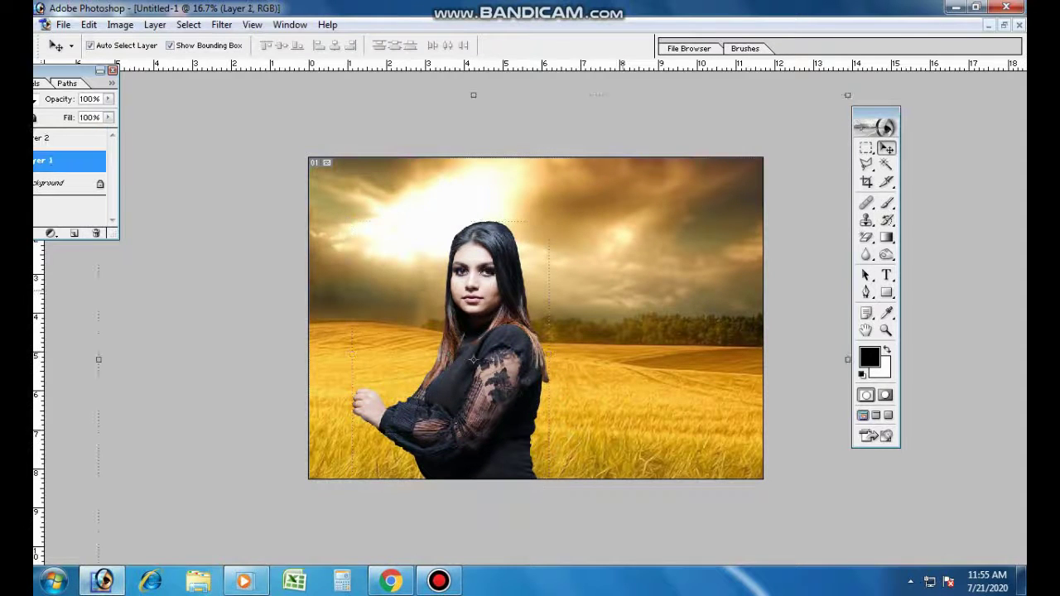
Open 270025081015211.png, copy the wings into the composite as Layer 3, and close the wings file.
{"action": "left_click", "coordinate": [63, 24]}
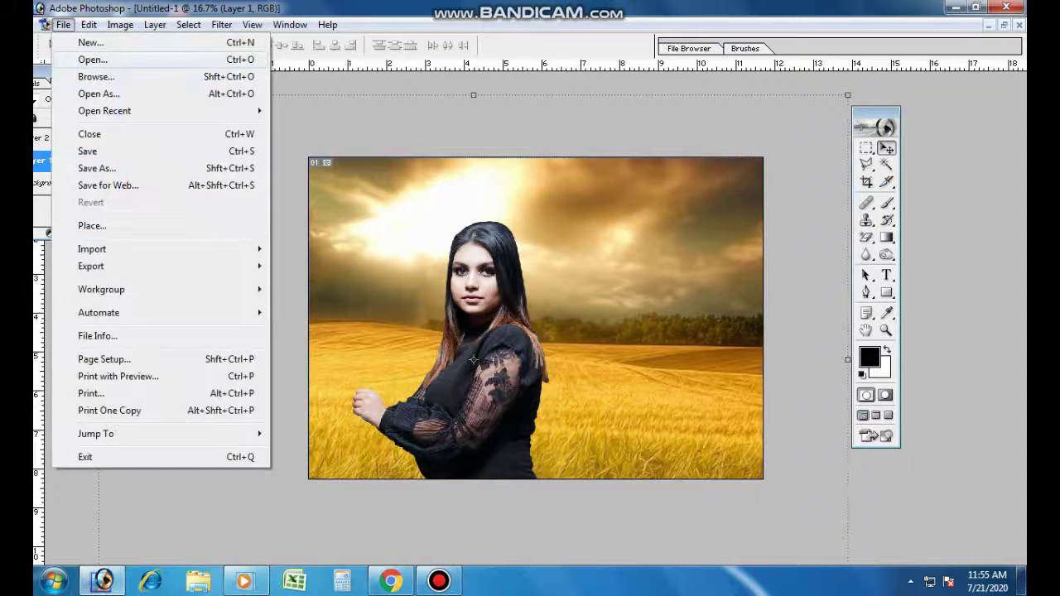
{"action": "left_click", "coordinate": [75, 56]}
{"action": "double_click", "coordinate": [326, 100]}
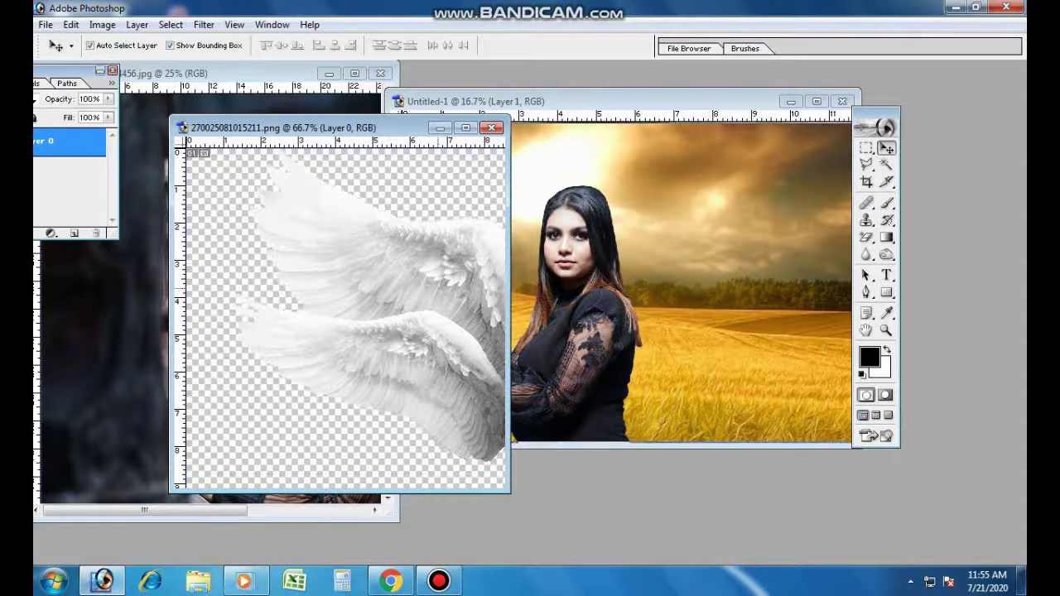
{"action": "left_click_drag", "start_coordinate": [348, 315], "coordinate": [646, 253]}
{"action": "left_click", "coordinate": [460, 129]}
{"action": "left_click", "coordinate": [492, 127]}
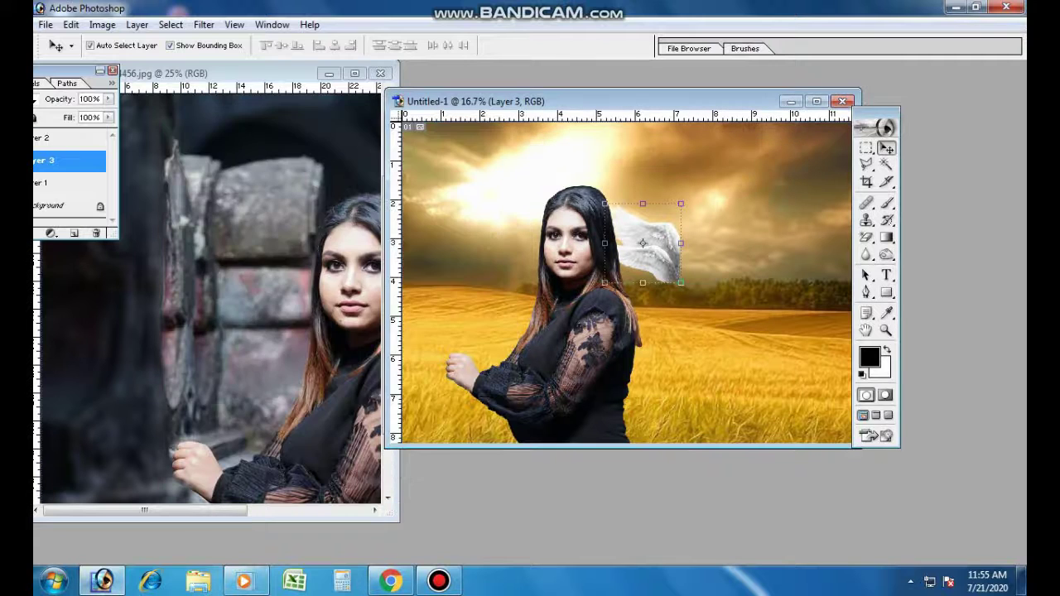
{"action": "left_click_drag", "start_coordinate": [496, 101], "coordinate": [317, 97]}
Flip the wings horizontally, scale them to about 285% and tilt them about 12° clockwise.
{"action": "left_click", "coordinate": [103, 25]}
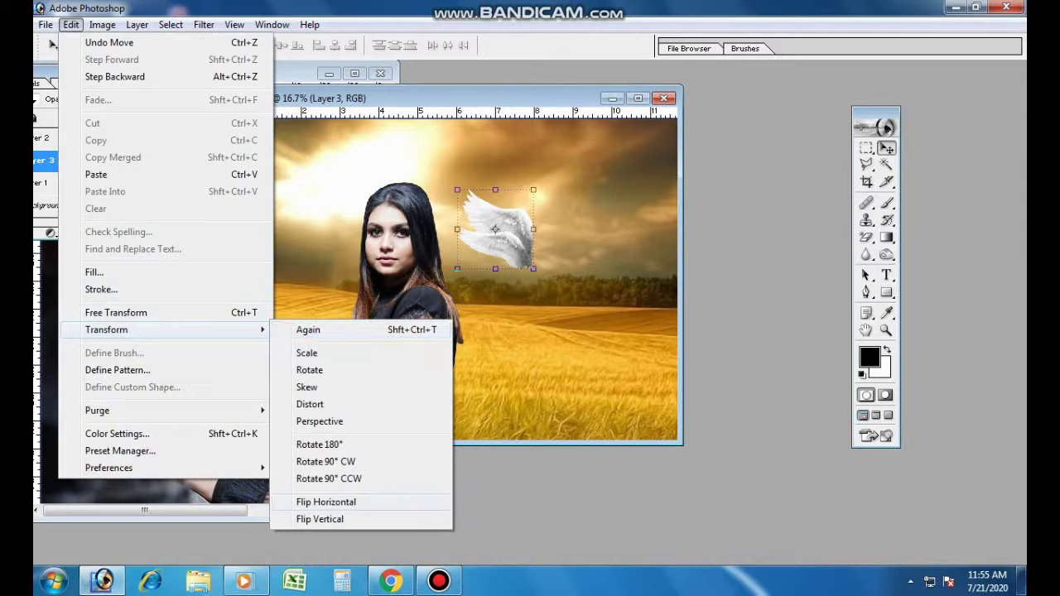
{"action": "left_click", "coordinate": [317, 499]}
{"action": "left_click_drag", "start_coordinate": [495, 229], "coordinate": [500, 325]}
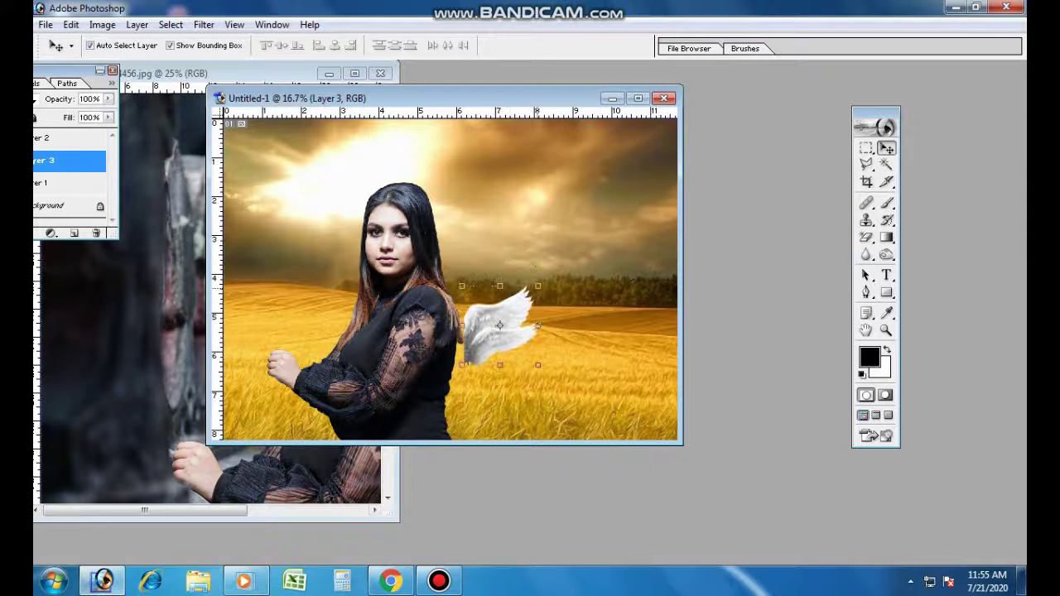
{"action": "left_click_drag", "start_coordinate": [538, 286], "coordinate": [677, 139]}
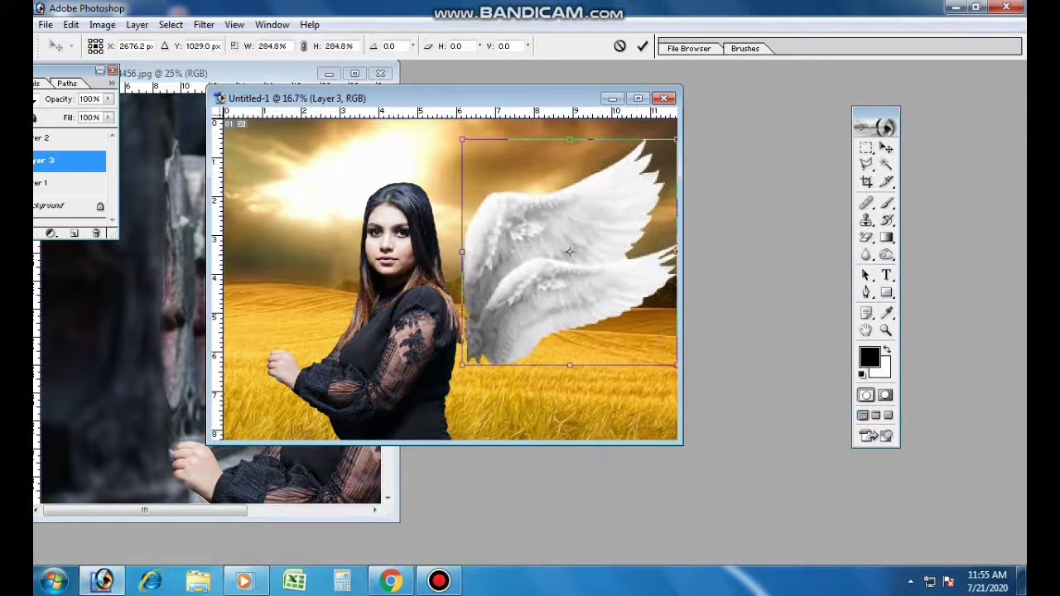
{"action": "left_click_drag", "start_coordinate": [688, 364], "coordinate": [639, 418]}
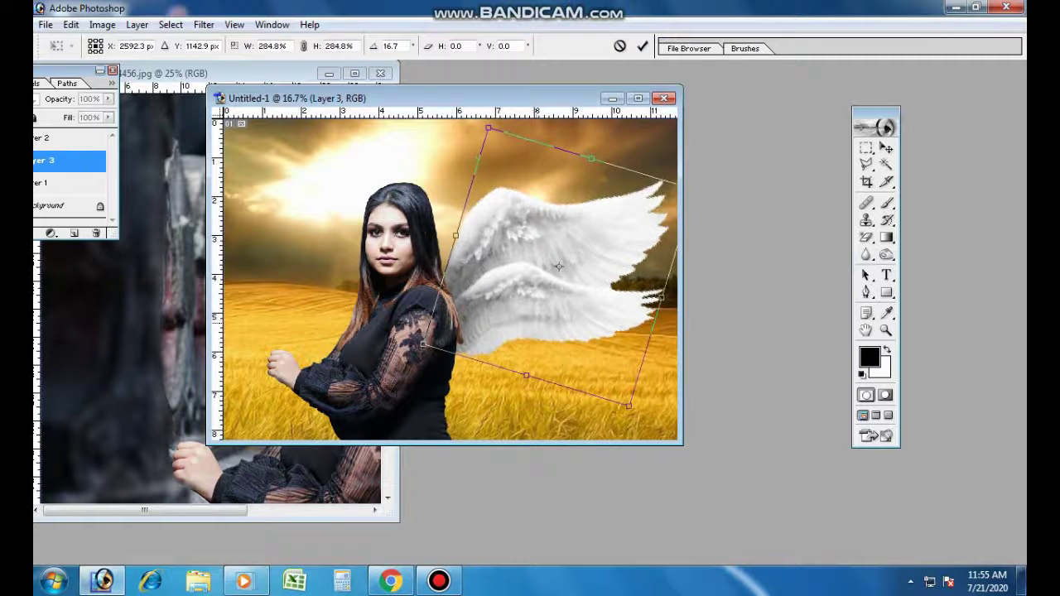
{"action": "left_click_drag", "start_coordinate": [560, 268], "coordinate": [560, 274]}
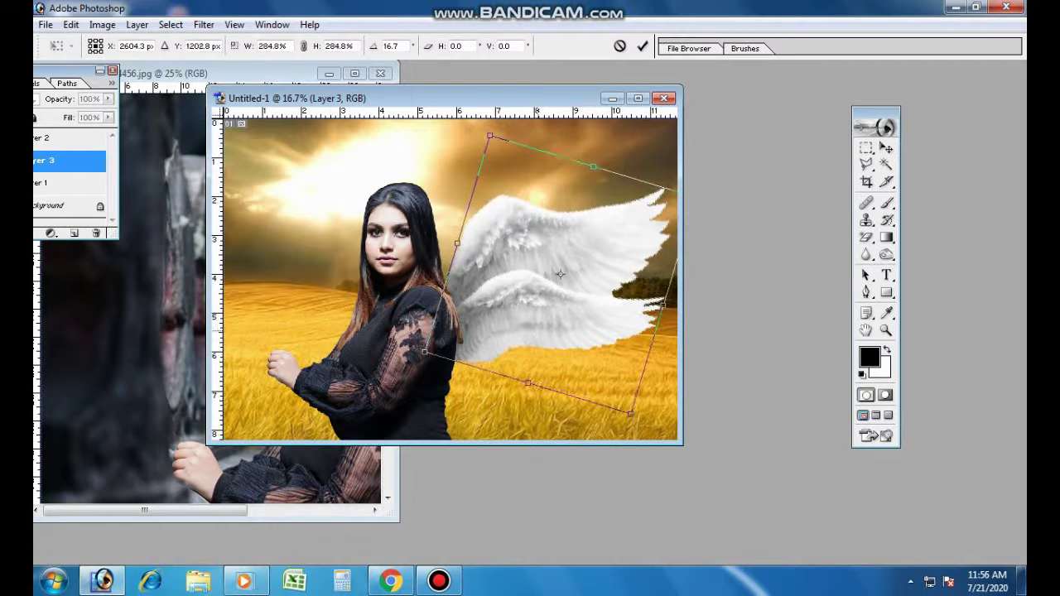
{"action": "key", "text": "Return"}
Nudge the woman's layer left and the wings layer left and down.
{"action": "key", "text": "alt+bracketright"}
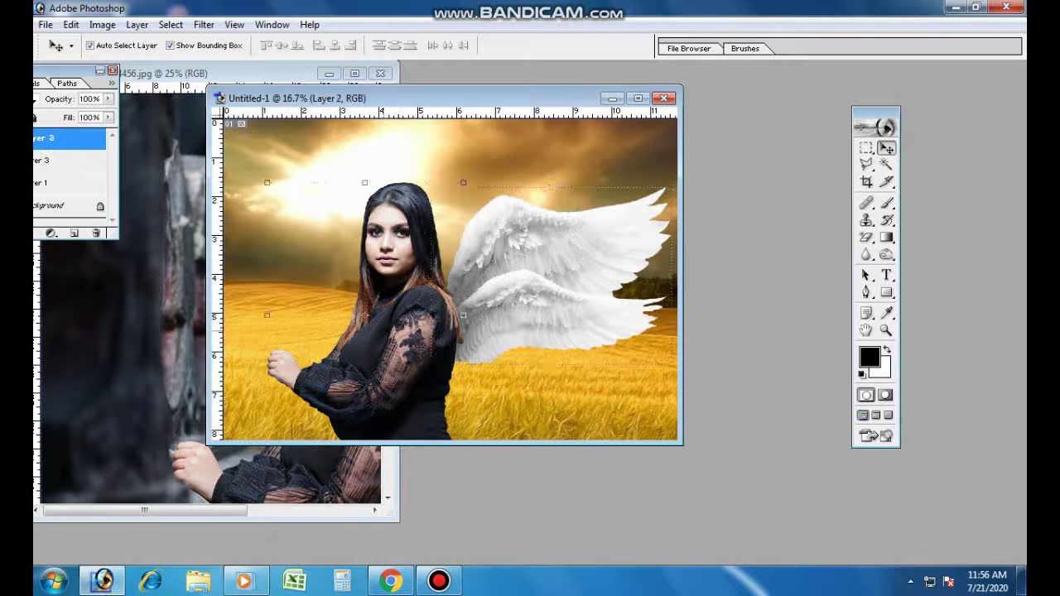
{"action": "key", "text": "shift+Left"}
{"action": "key", "text": "shift+Left"}
{"action": "key", "text": "shift+Left"}
{"action": "key", "text": "shift+Left"}
{"action": "key", "text": "shift+Left"}
{"action": "key", "text": "shift+Left"}
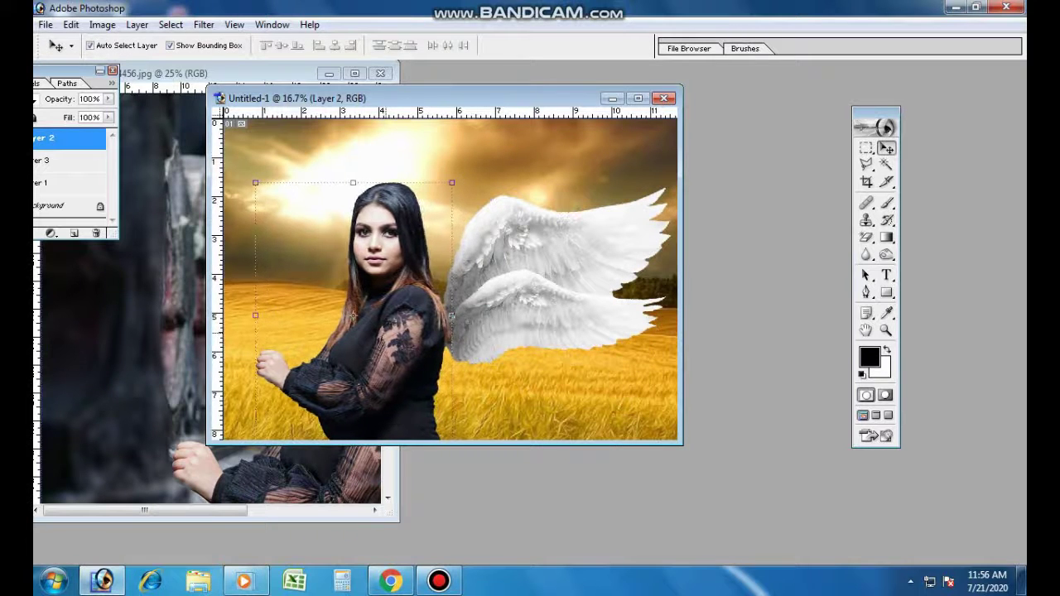
{"action": "key", "text": "shift+Left"}
{"action": "key", "text": "shift+Left"}
{"action": "key", "text": "shift+Left"}
{"action": "key", "text": "shift+Left"}
{"action": "key", "text": "alt+bracketleft"}
{"action": "key", "text": "shift+Left"}
{"action": "key", "text": "shift+Left"}
{"action": "key", "text": "shift+Left"}
{"action": "key", "text": "shift+Down"}
{"action": "key", "text": "shift+Down"}
{"action": "key", "text": "shift+Down"}
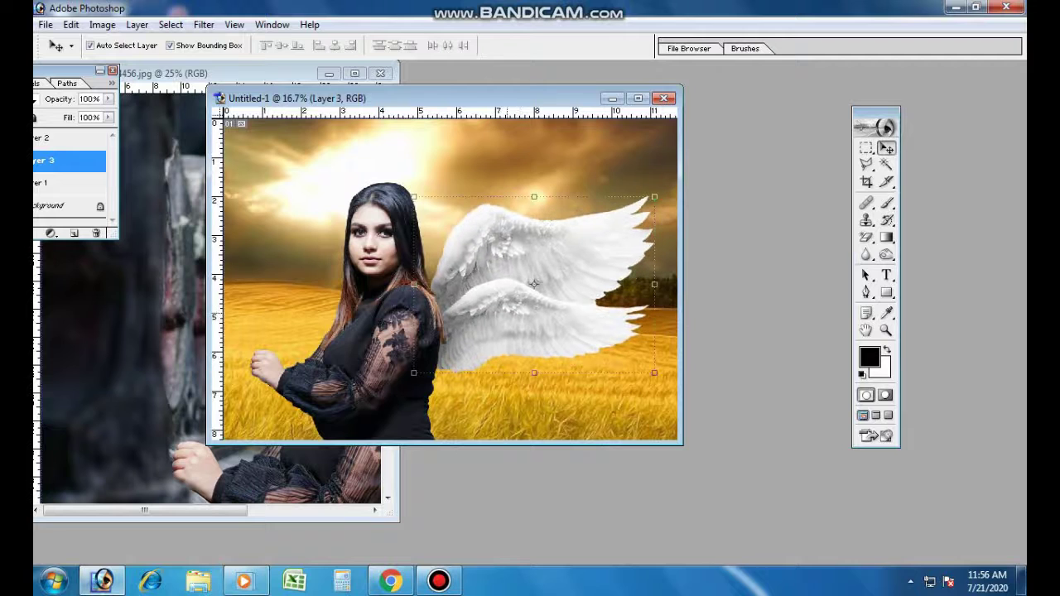
Rescale the wings to about 114% with a 2.9° tilt and shift them slightly left.
{"action": "key", "text": "ctrl+t"}
{"action": "left_click_drag", "start_coordinate": [654, 372], "coordinate": [681, 405]}
{"action": "left_click_drag", "start_coordinate": [418, 191], "coordinate": [405, 178]}
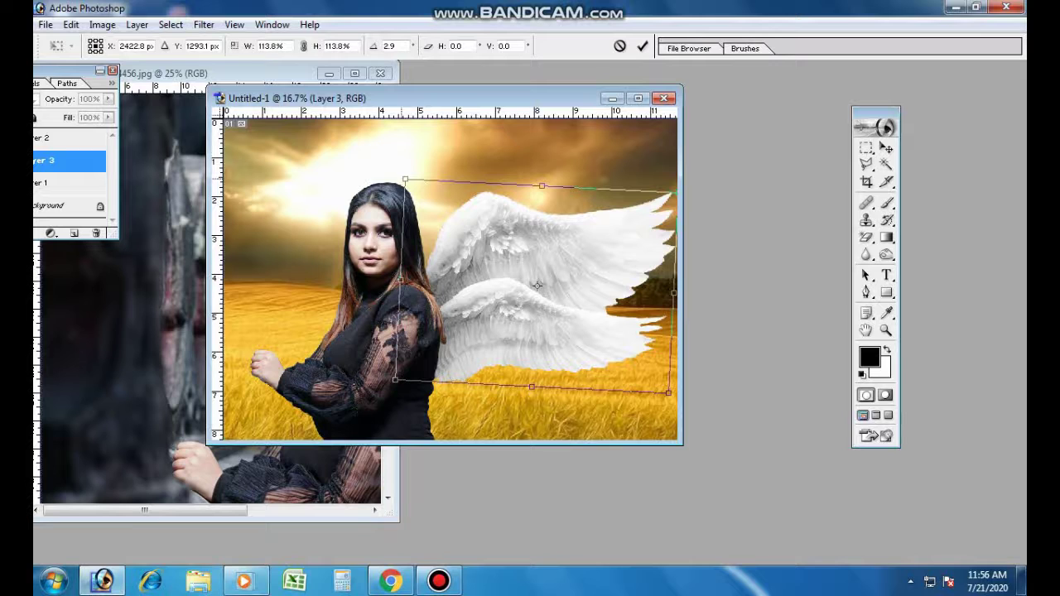
{"action": "key", "text": "Return"}
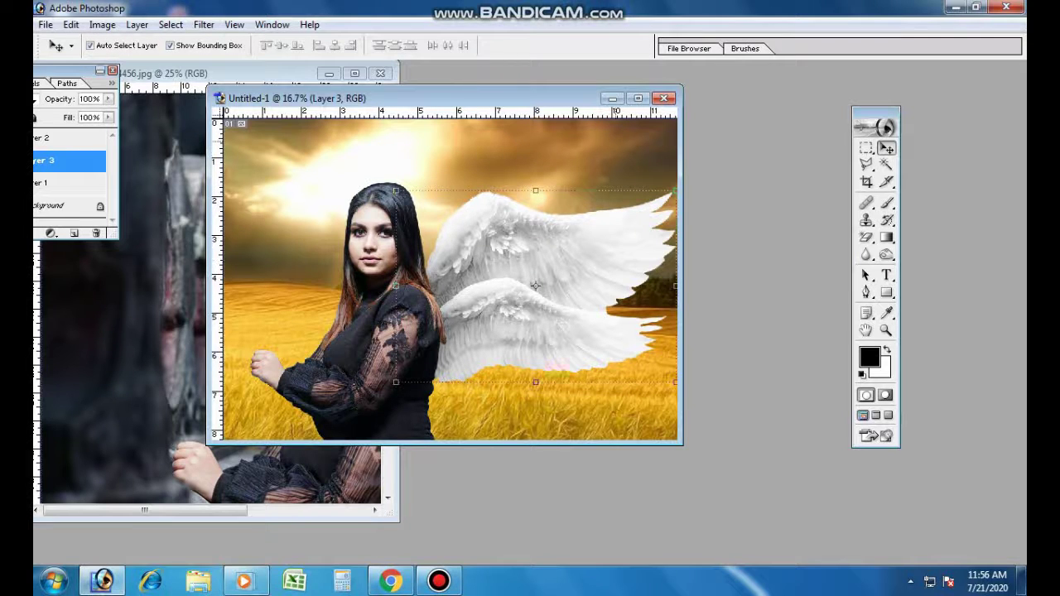
{"action": "left_click_drag", "start_coordinate": [535, 286], "coordinate": [532, 285]}
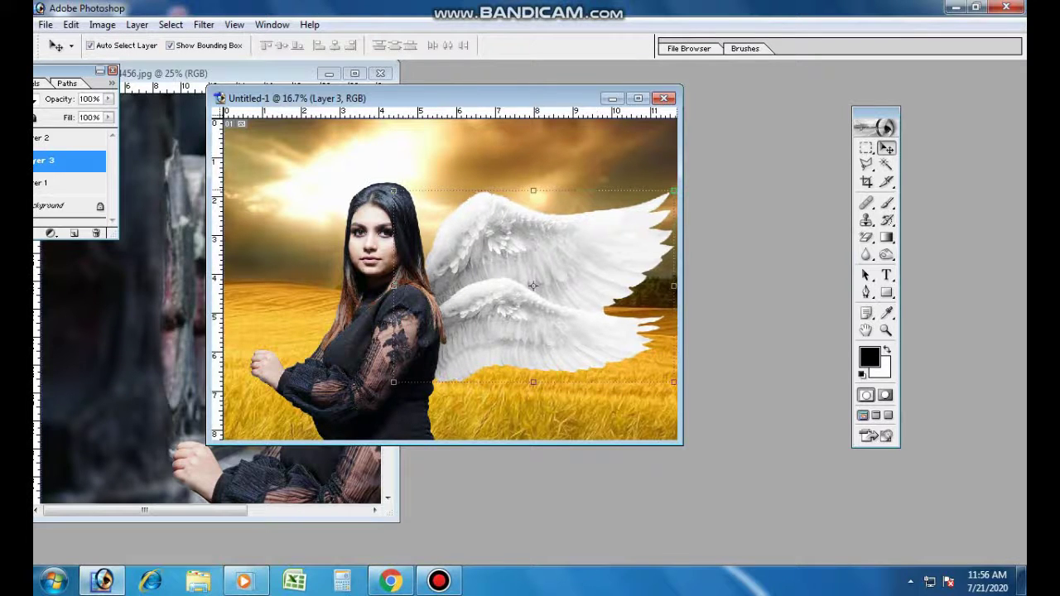
{"action": "key", "text": "ctrl+t"}
{"action": "key", "text": "Return"}
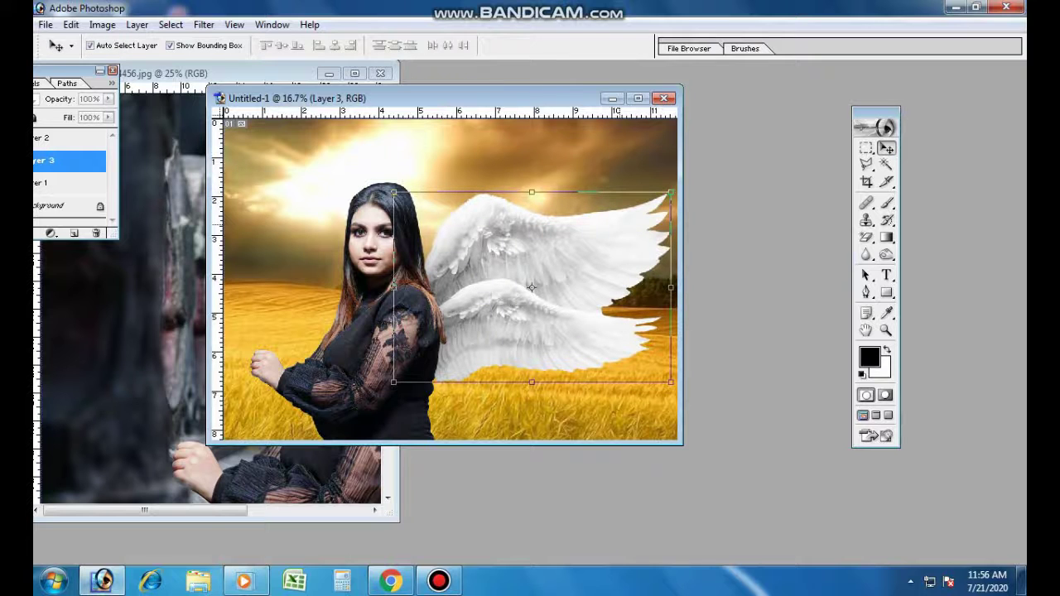
{"action": "key", "text": "alt+bracketleft"}
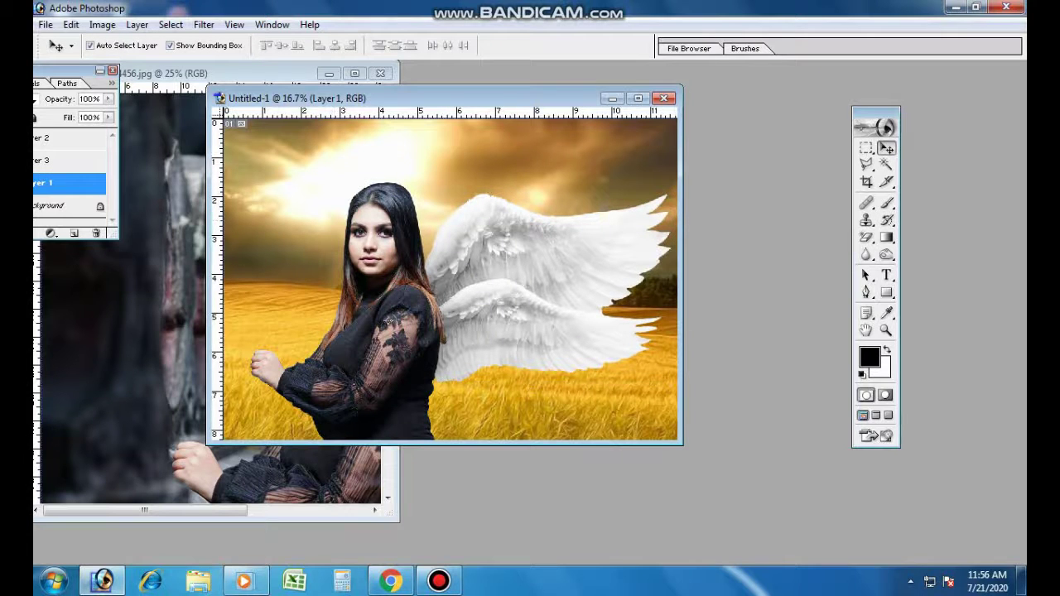
{"action": "key", "text": "ctrl+o"}
Open the winged wand image, copy it into the composite as Layer 4 and enlarge it.
{"action": "left_click", "coordinate": [161, 107]}
{"action": "left_click", "coordinate": [975, 399]}
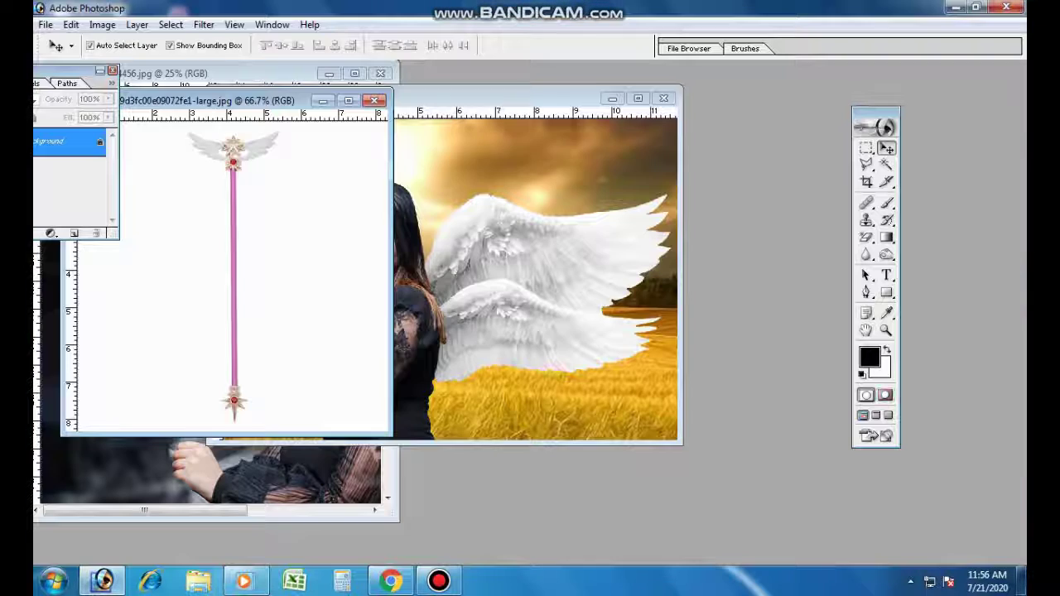
{"action": "left_click_drag", "start_coordinate": [248, 100], "coordinate": [703, 116]}
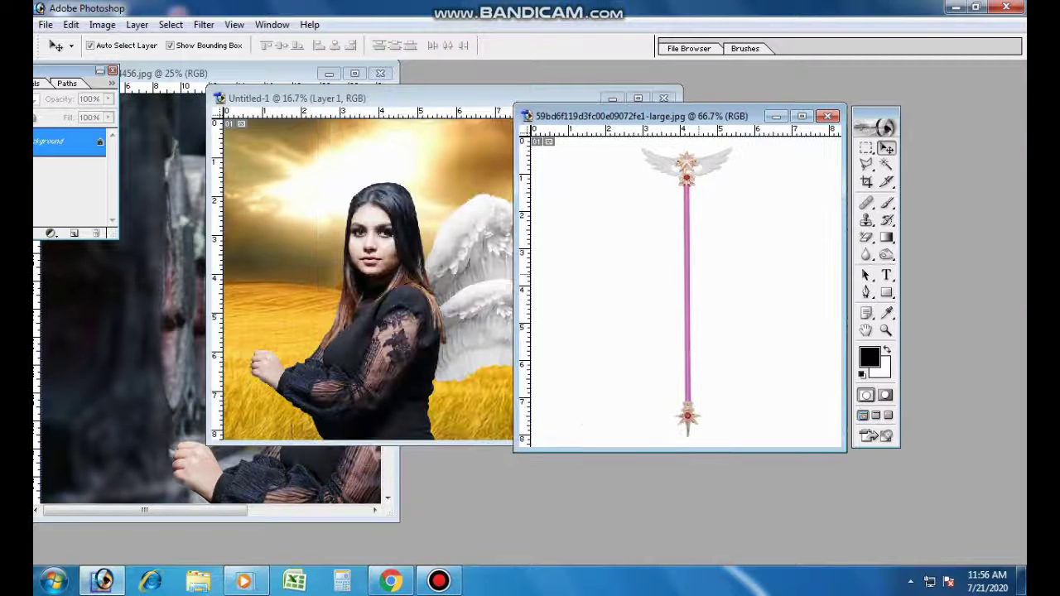
{"action": "mouse_move", "coordinate": [687, 229]}
{"action": "left_mouse_down"}
{"action": "mouse_move", "coordinate": [256, 253]}
{"action": "mouse_move", "coordinate": [330, 191]}
{"action": "mouse_move", "coordinate": [453, 194]}
{"action": "mouse_move", "coordinate": [301, 208]}
{"action": "left_mouse_up"}
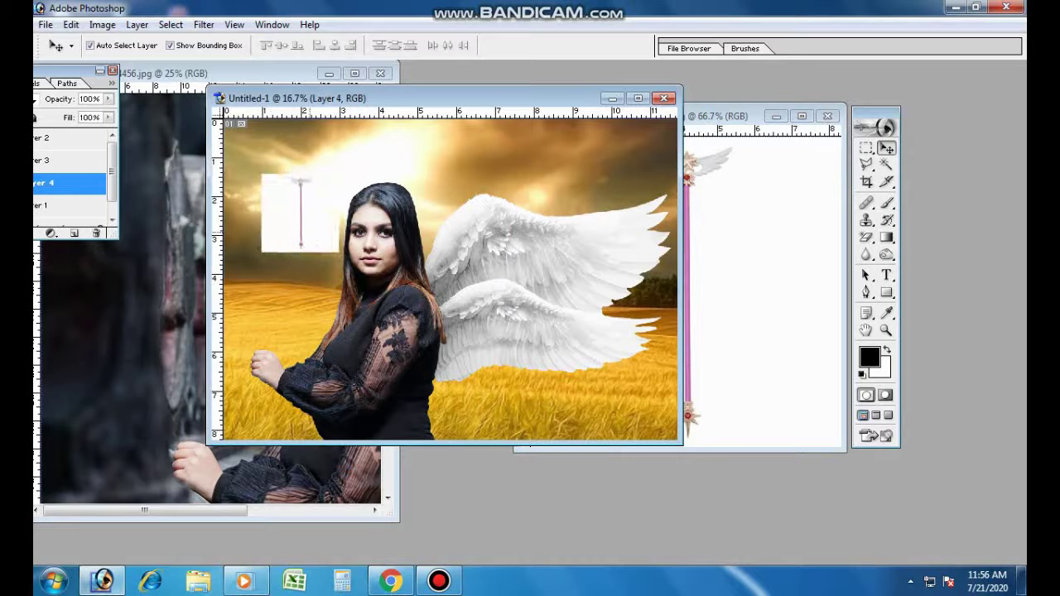
{"action": "left_click_drag", "start_coordinate": [339, 251], "coordinate": [470, 384]}
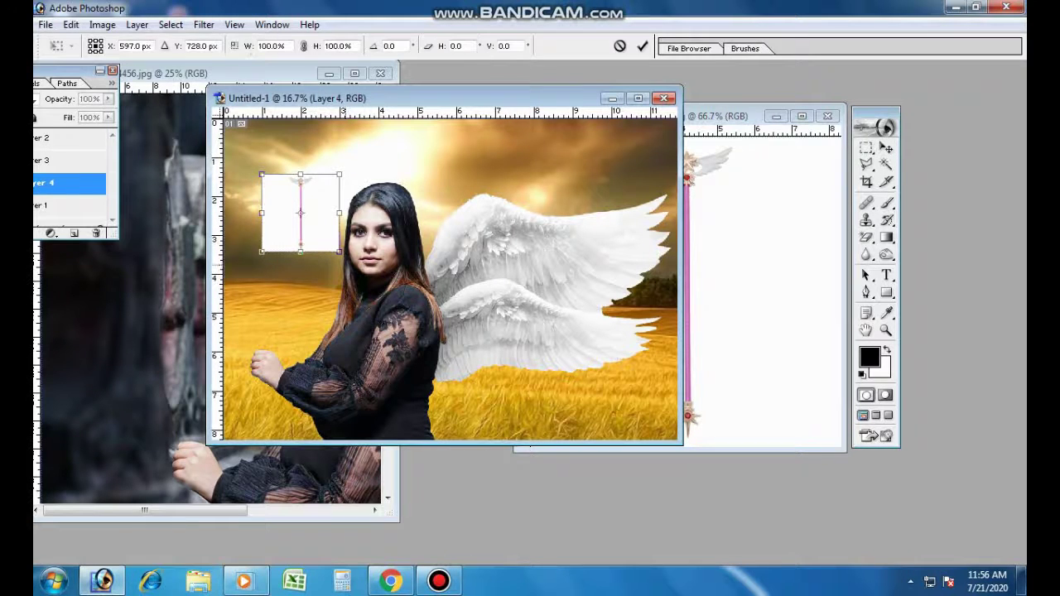
{"action": "key", "text": "Return"}
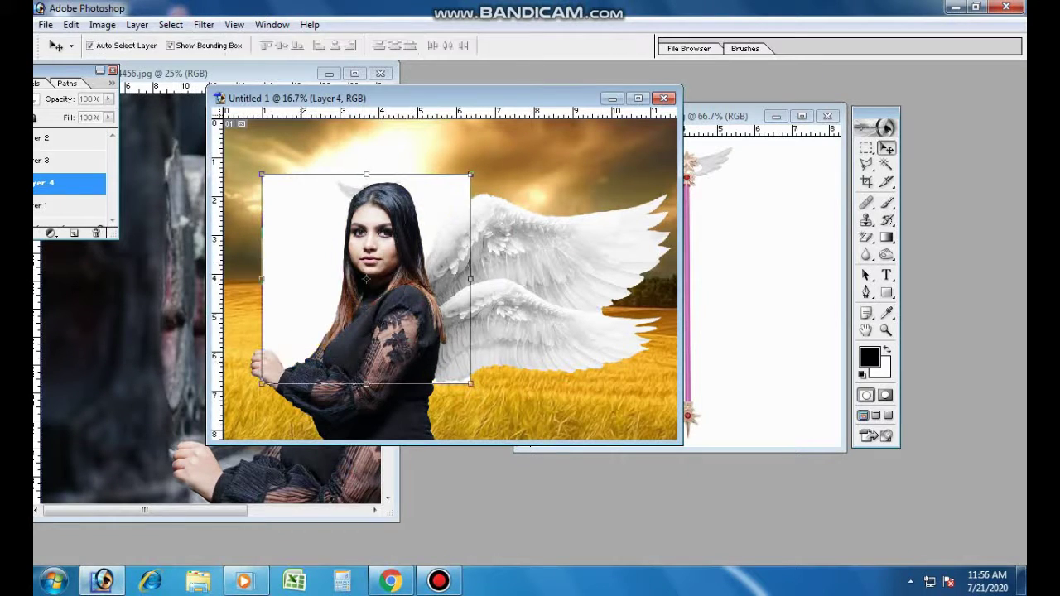
{"action": "left_click_drag", "start_coordinate": [365, 279], "coordinate": [550, 245]}
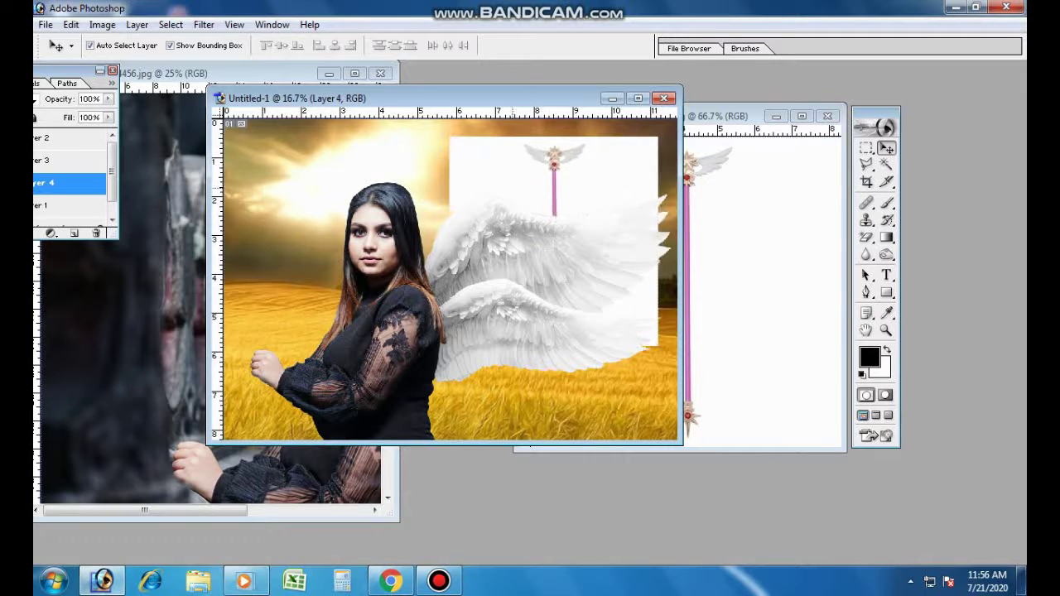
Delete the wand's white background with the Magic Wand and move it beside her hand.
{"action": "key", "text": "w"}
{"action": "left_click", "coordinate": [553, 328]}
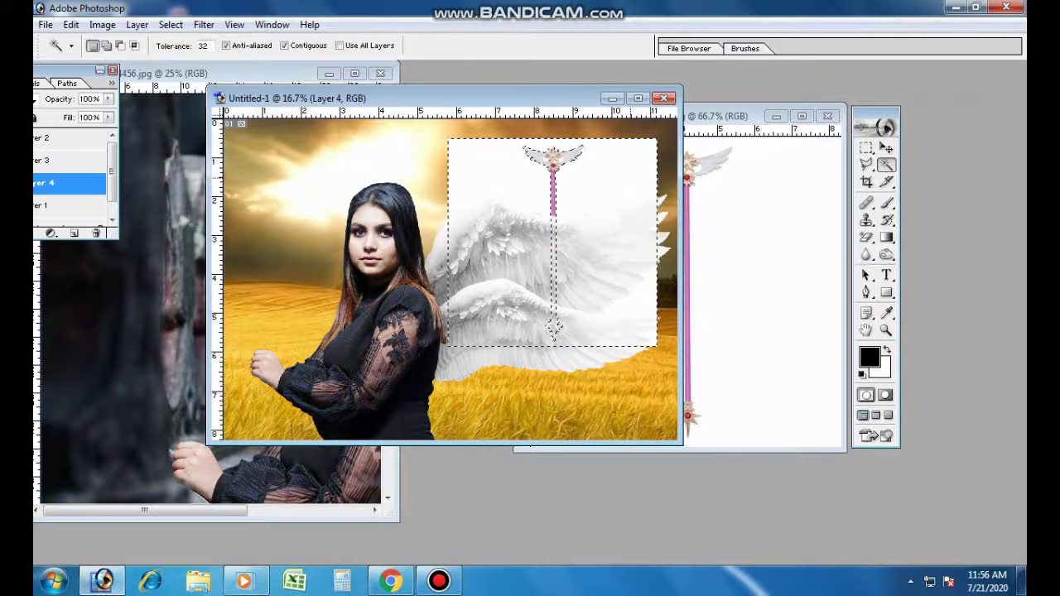
{"action": "key", "text": "Delete"}
{"action": "key", "text": "ctrl+d"}
{"action": "key", "text": "v"}
{"action": "left_click_drag", "start_coordinate": [554, 241], "coordinate": [274, 297]}
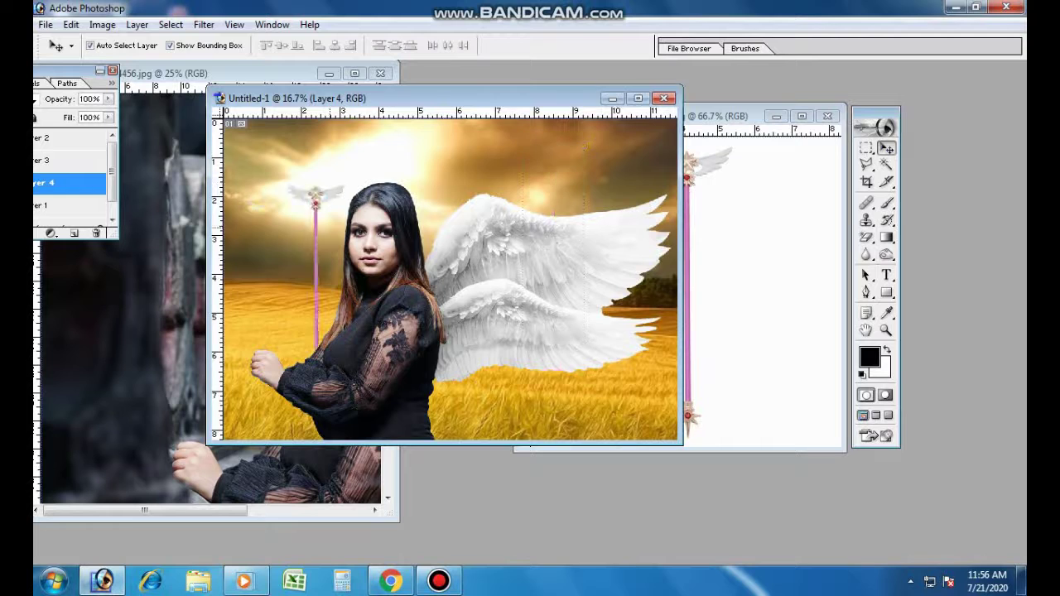
Tilt the wand and shrink it to 77.5% so it rests in the woman's hand.
{"action": "key", "text": "ctrl+t"}
{"action": "left_click_drag", "start_coordinate": [315, 187], "coordinate": [338, 199]}
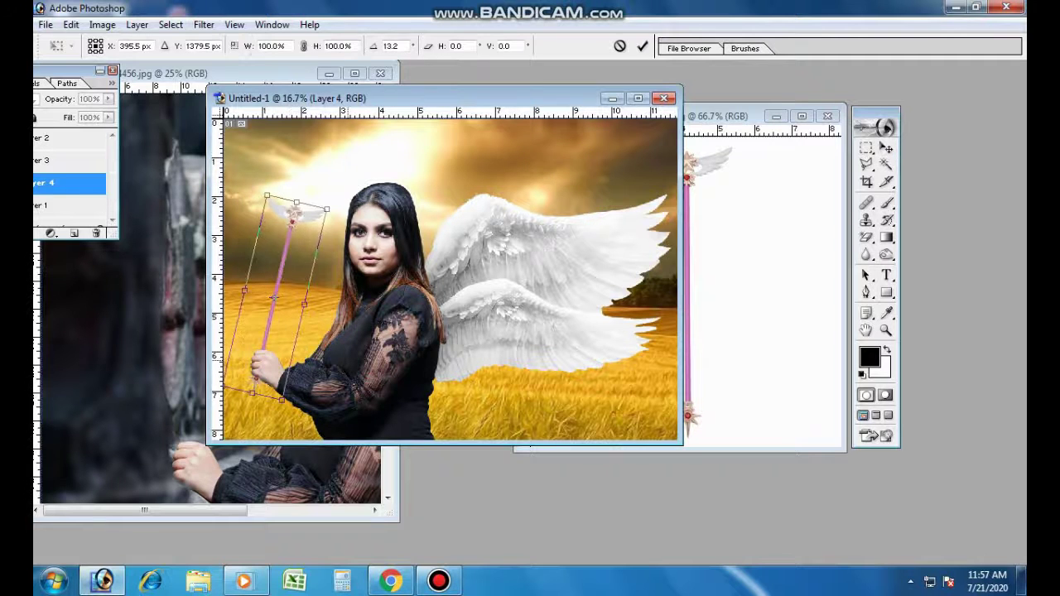
{"action": "left_click_drag", "start_coordinate": [265, 214], "coordinate": [261, 258]}
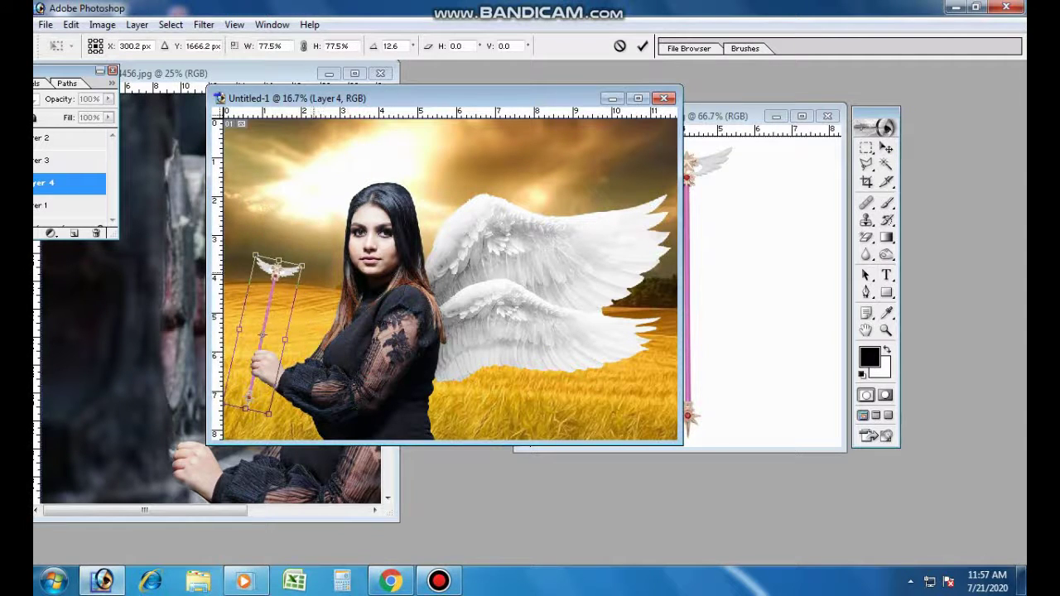
{"action": "left_click_drag", "start_coordinate": [275, 421], "coordinate": [279, 420]}
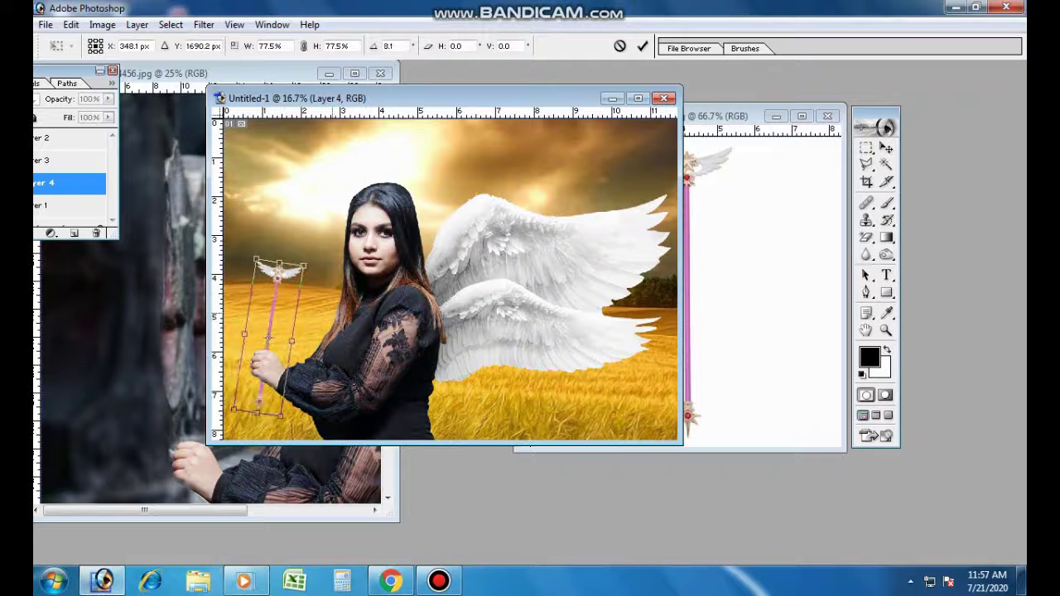
{"action": "left_click_drag", "start_coordinate": [274, 340], "coordinate": [269, 336]}
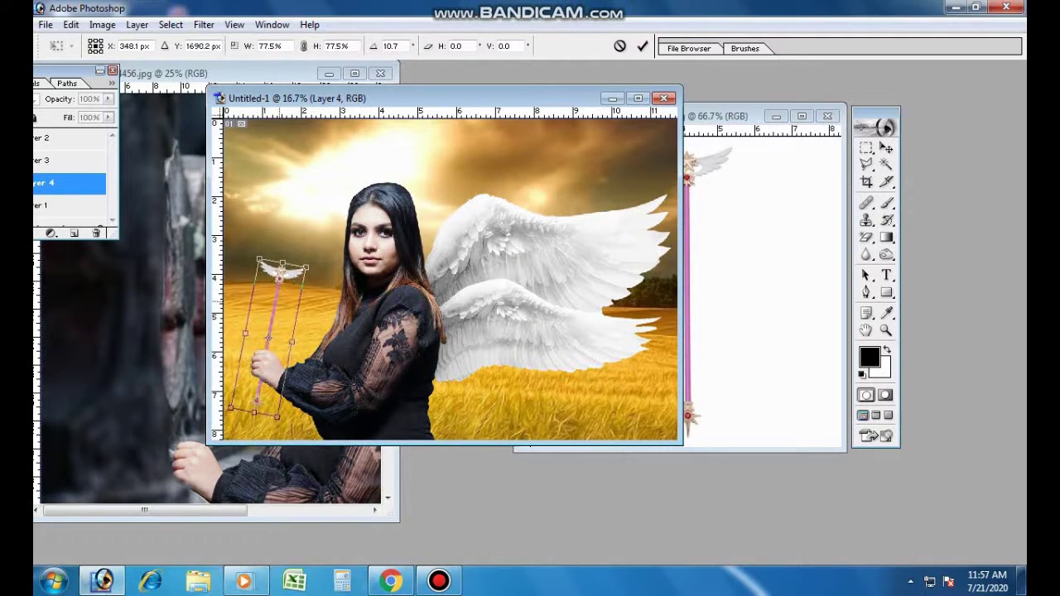
{"action": "key", "text": "Return"}
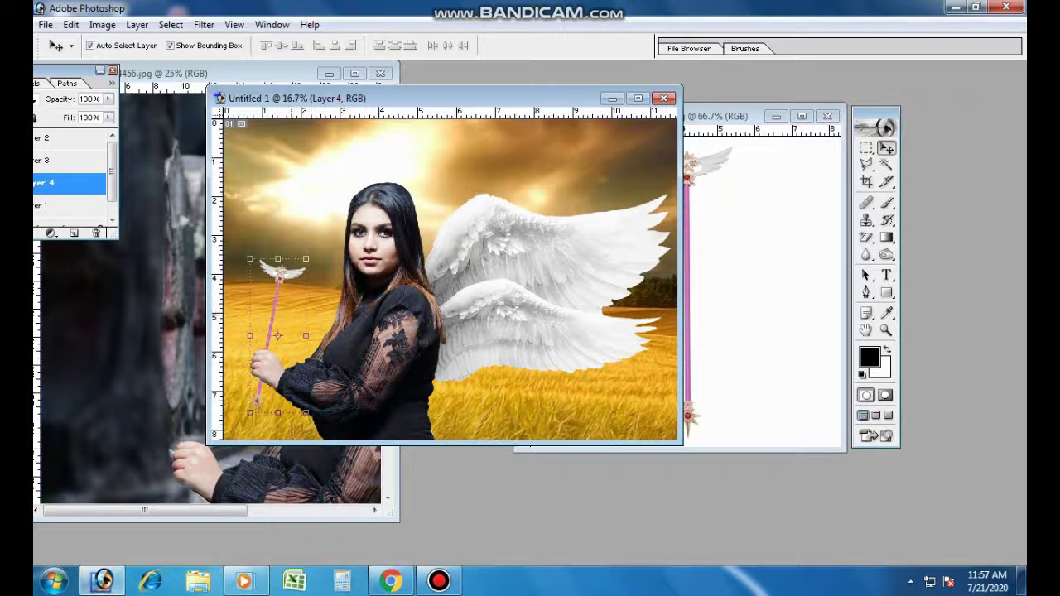
{"action": "right_click", "coordinate": [291, 214]}
{"action": "left_click", "coordinate": [319, 220]}
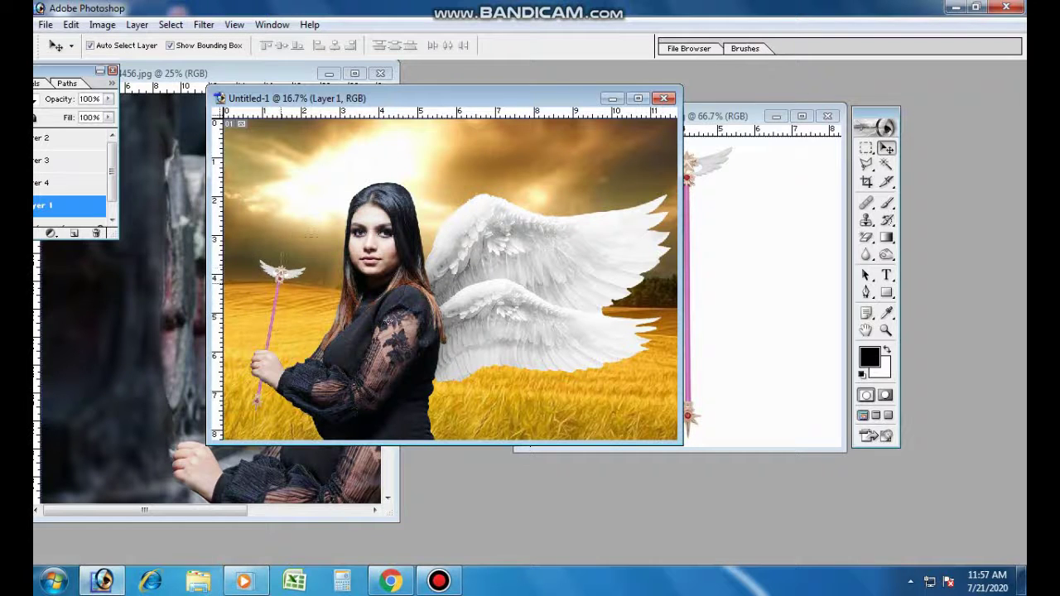
Zoom into the wand's head and make the wand's Layer 4 active.
{"action": "left_click_drag", "start_coordinate": [247, 240], "coordinate": [333, 300]}
{"action": "left_click_drag", "start_coordinate": [310, 236], "coordinate": [579, 332]}
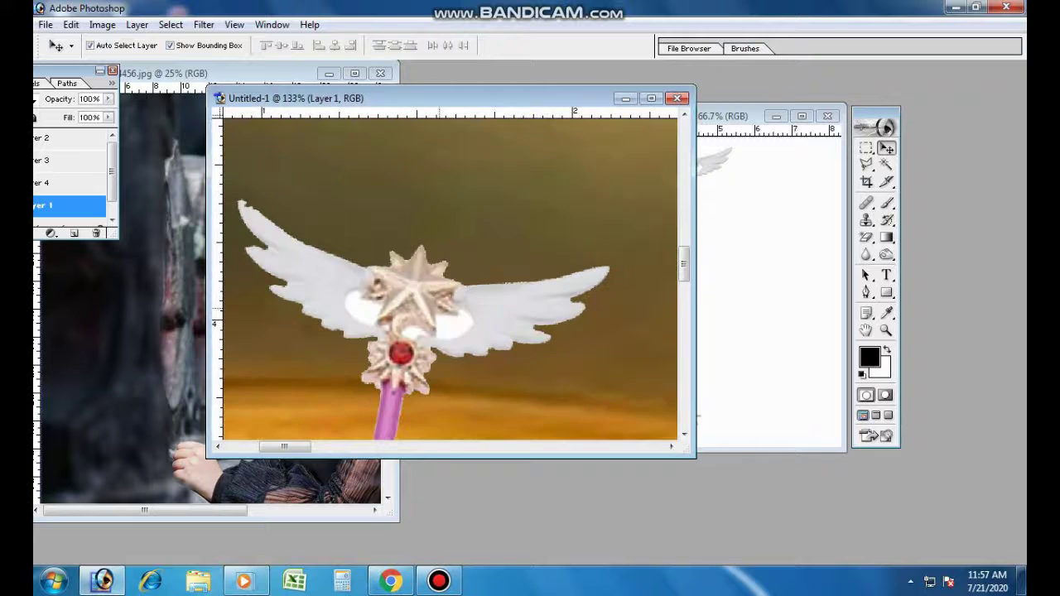
{"action": "left_click", "coordinate": [886, 164]}
{"action": "left_click", "coordinate": [659, 207]}
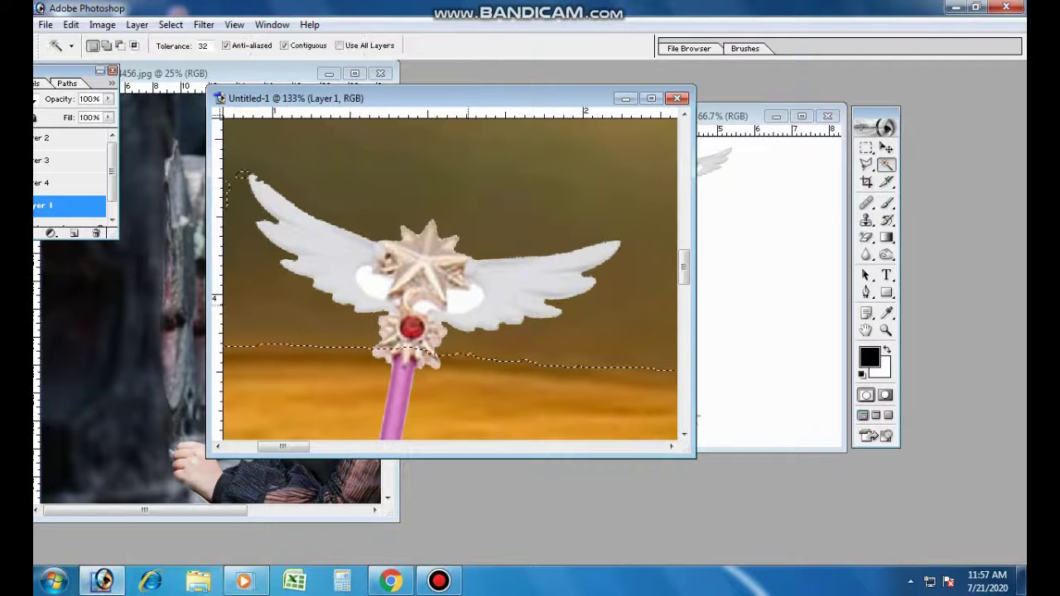
{"action": "key", "text": "ctrl+d"}
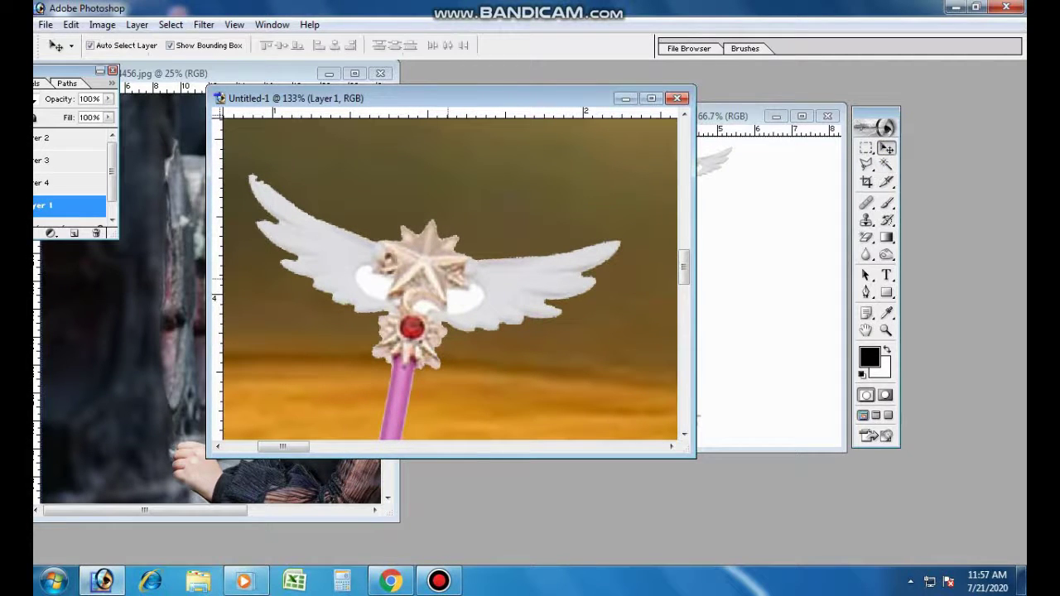
{"action": "right_click", "coordinate": [451, 281]}
{"action": "left_click", "coordinate": [484, 290]}
{"action": "left_click", "coordinate": [866, 164]}
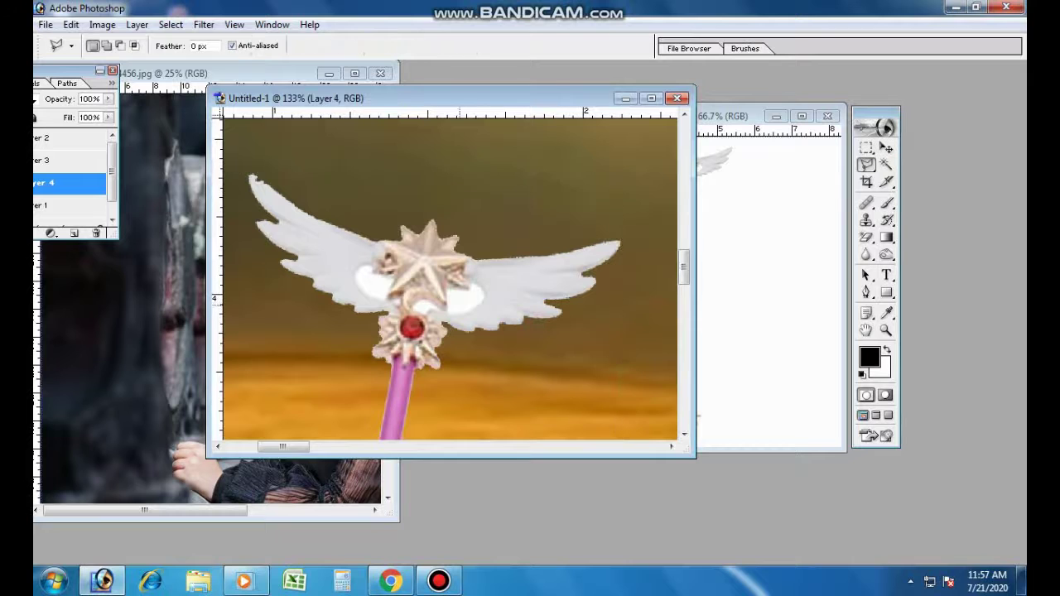
Use the Magnetic Lasso to delete the white blobs from the wand's right and left wings.
{"action": "left_click", "coordinate": [886, 164]}
{"action": "left_click", "coordinate": [497, 298]}
{"action": "key", "text": "ctrl+d"}
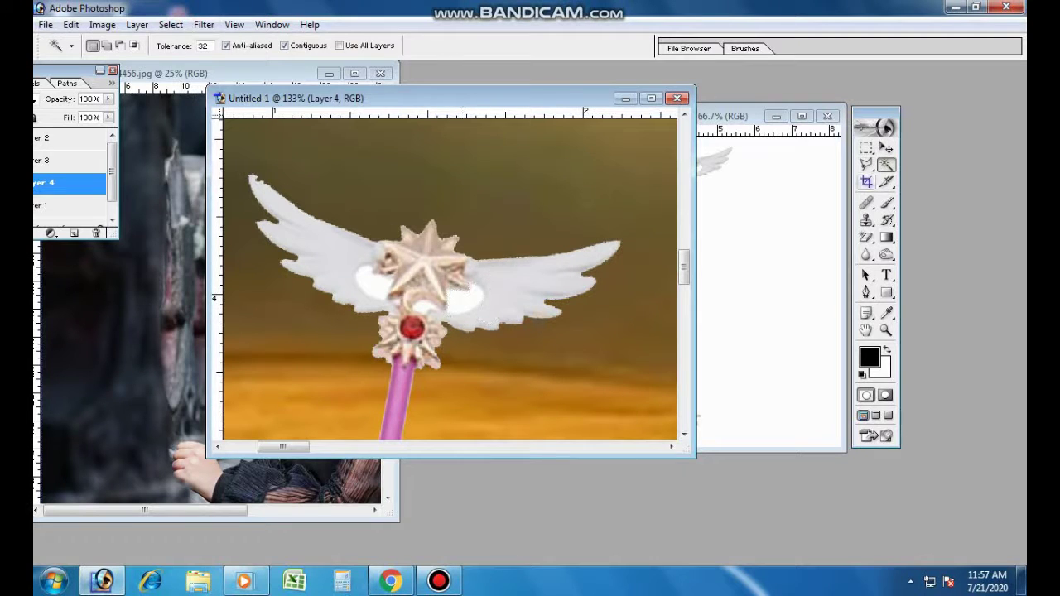
{"action": "left_click", "coordinate": [866, 164]}
{"action": "left_click_drag", "start_coordinate": [866, 164], "coordinate": [927, 196]}
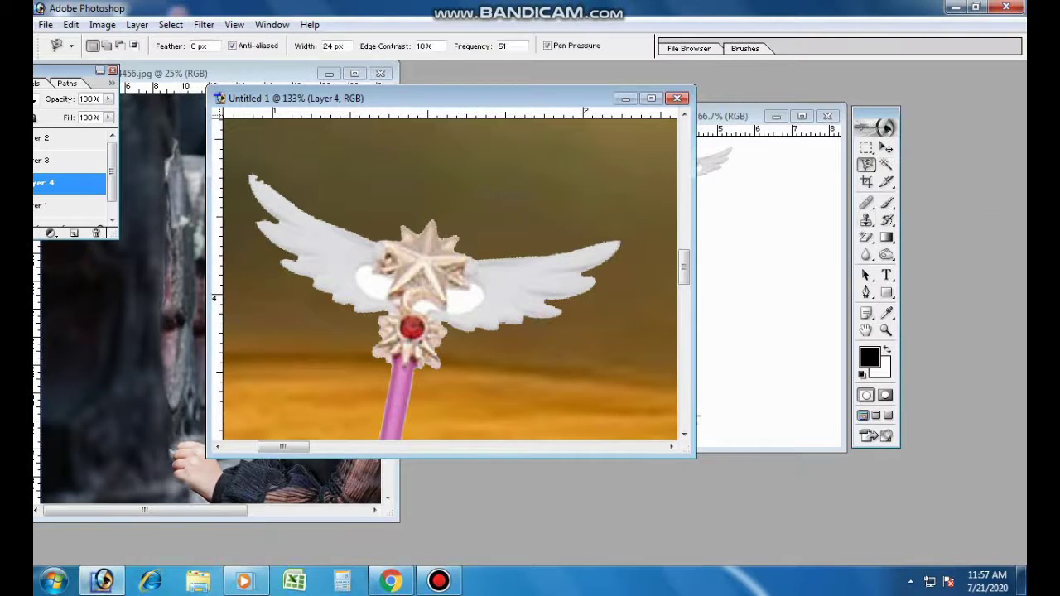
{"action": "right_click", "coordinate": [244, 580]}
{"action": "left_click", "coordinate": [204, 537]}
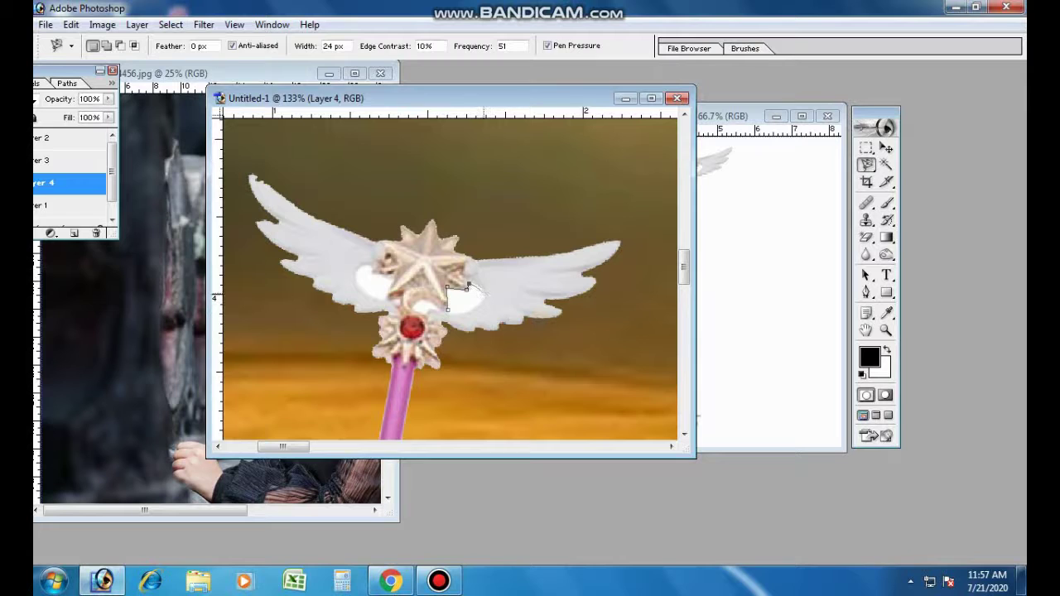
{"action": "left_click", "coordinate": [448, 288]}
{"action": "key", "text": "Delete"}
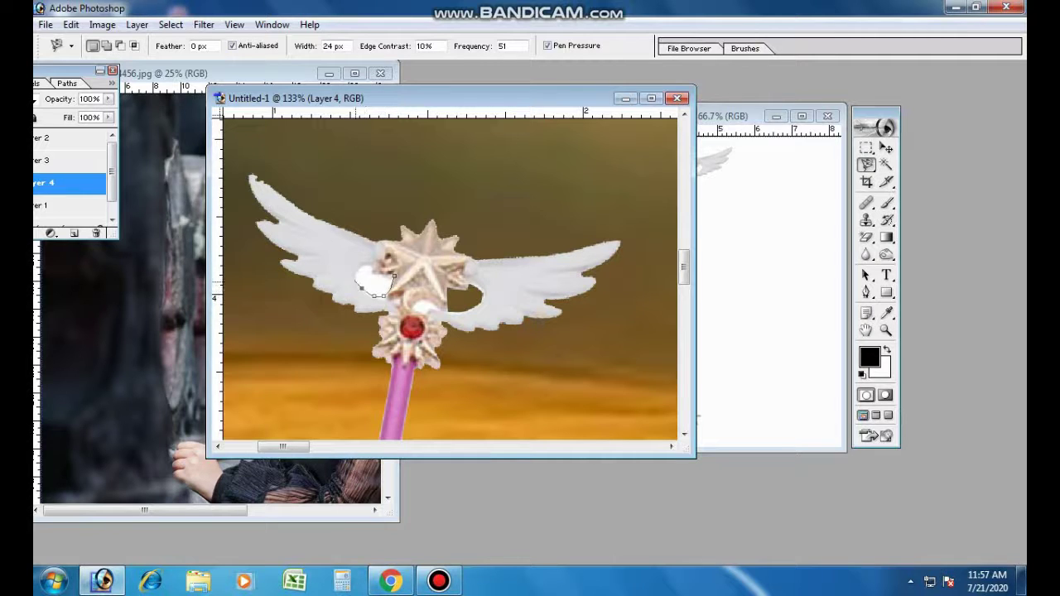
{"action": "left_click", "coordinate": [376, 285]}
{"action": "key", "text": "Delete"}
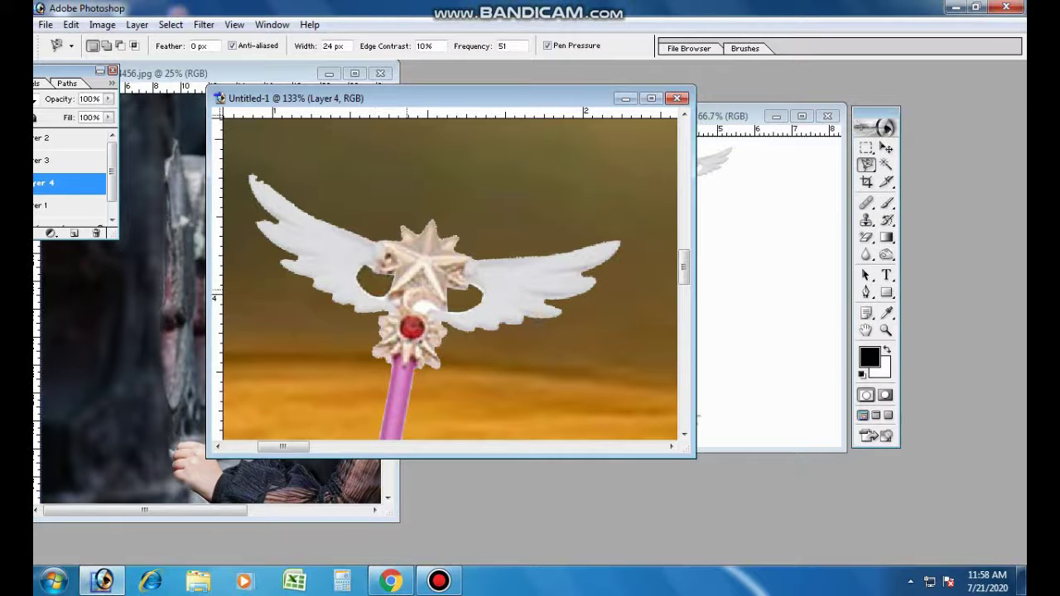
Zoom out to the whole composition and close the staff source image.
{"action": "key", "text": "ctrl+minus"}
{"action": "key", "text": "ctrl+minus"}
{"action": "key", "text": "ctrl+minus"}
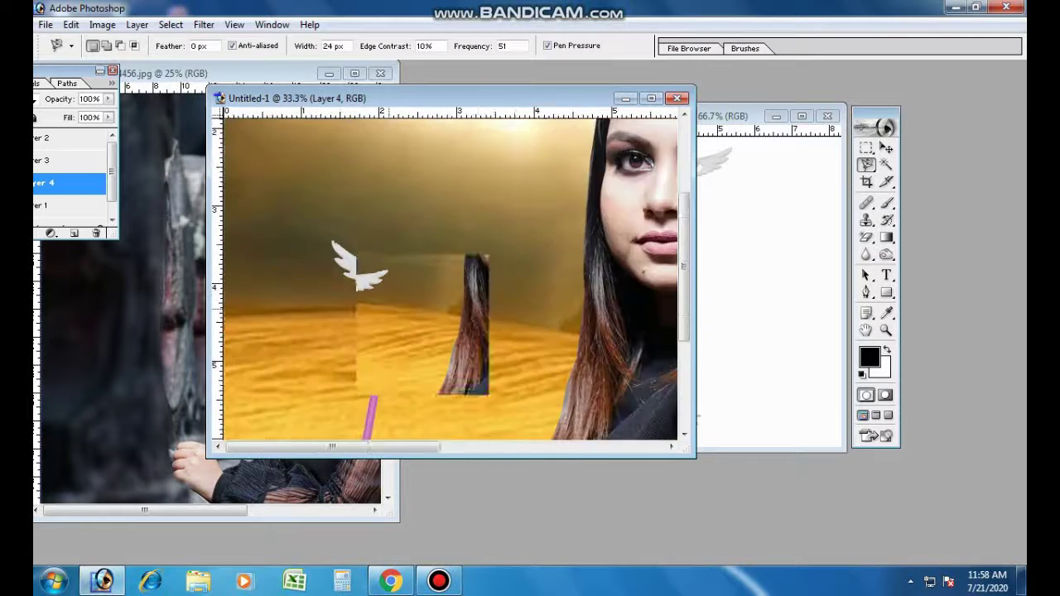
{"action": "key", "text": "ctrl+minus"}
{"action": "key", "text": "ctrl+minus"}
{"action": "key", "text": "ctrl+minus"}
{"action": "key", "text": "ctrl+minus"}
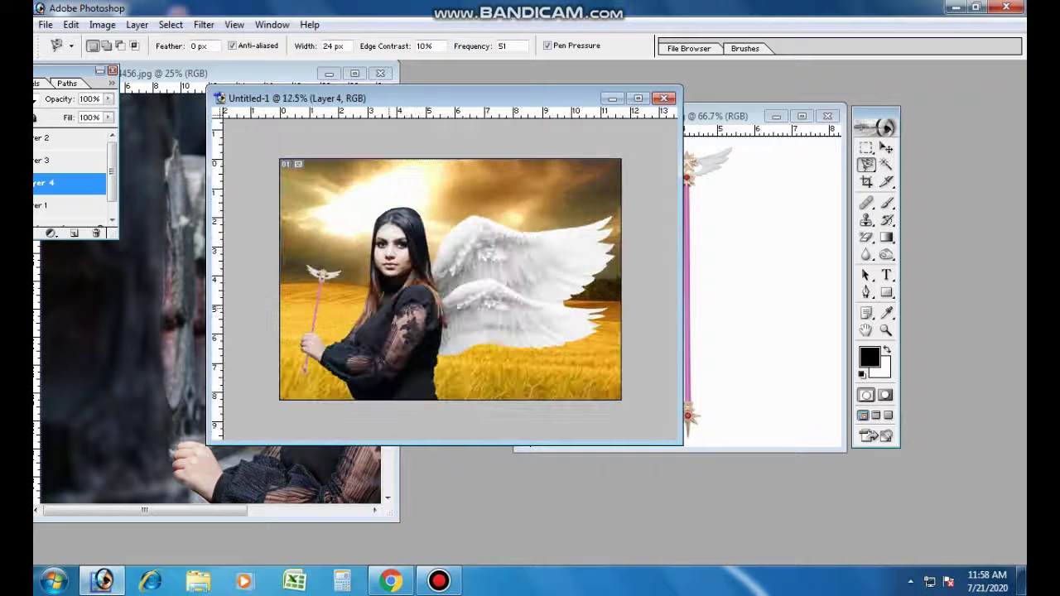
{"action": "left_click_drag", "start_coordinate": [414, 97], "coordinate": [399, 116]}
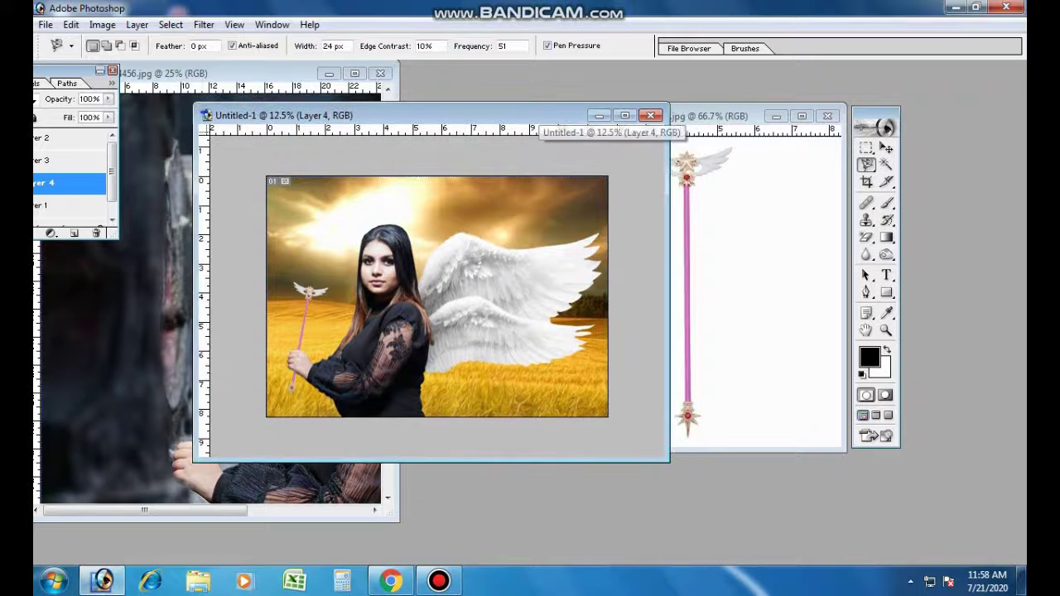
{"action": "left_click", "coordinate": [827, 115]}
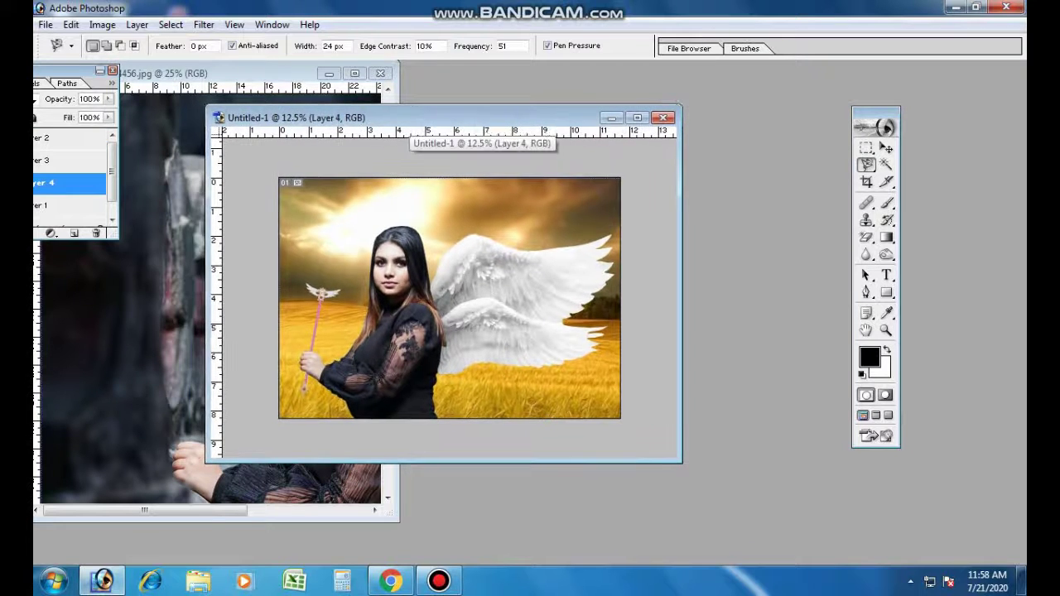
Open the pink halo image, copy it into the composition and close the source file.
{"action": "key", "text": "ctrl+o"}
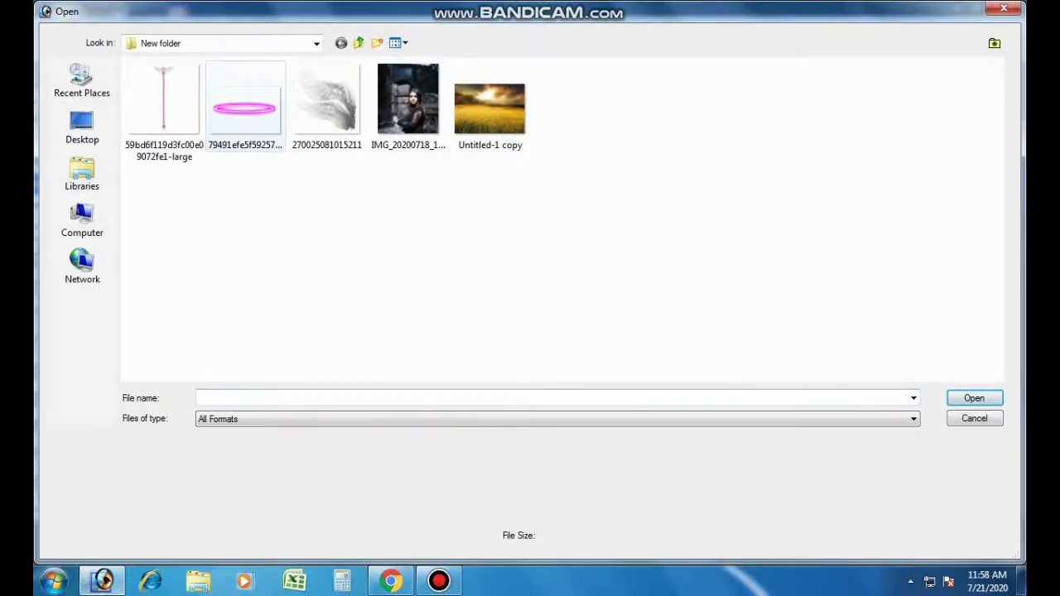
{"action": "double_click", "coordinate": [244, 108]}
{"action": "left_click_drag", "start_coordinate": [248, 106], "coordinate": [625, 87]}
{"action": "key", "text": "v"}
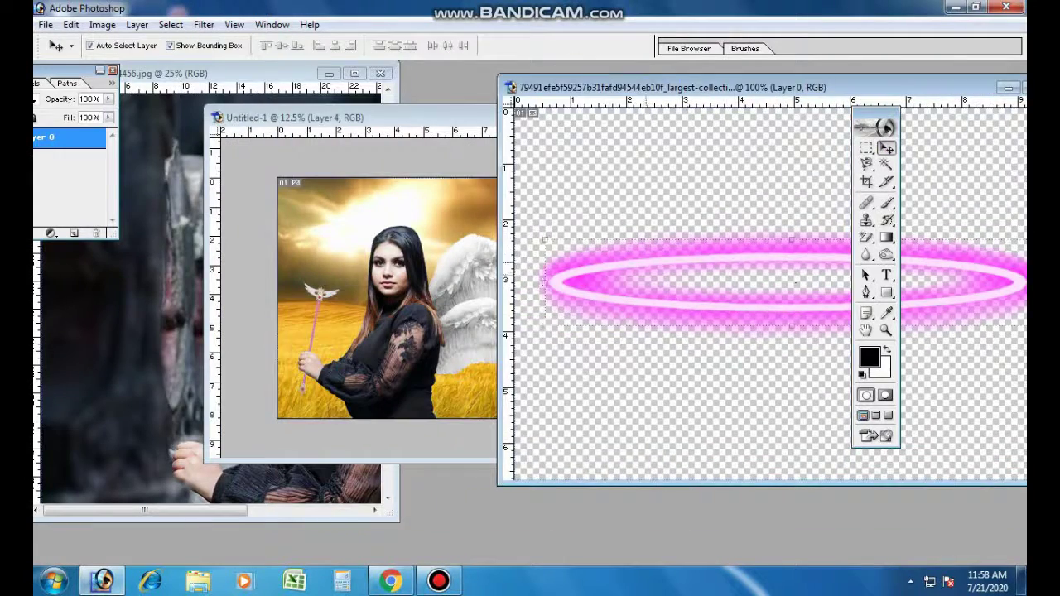
{"action": "left_click_drag", "start_coordinate": [795, 286], "coordinate": [435, 242]}
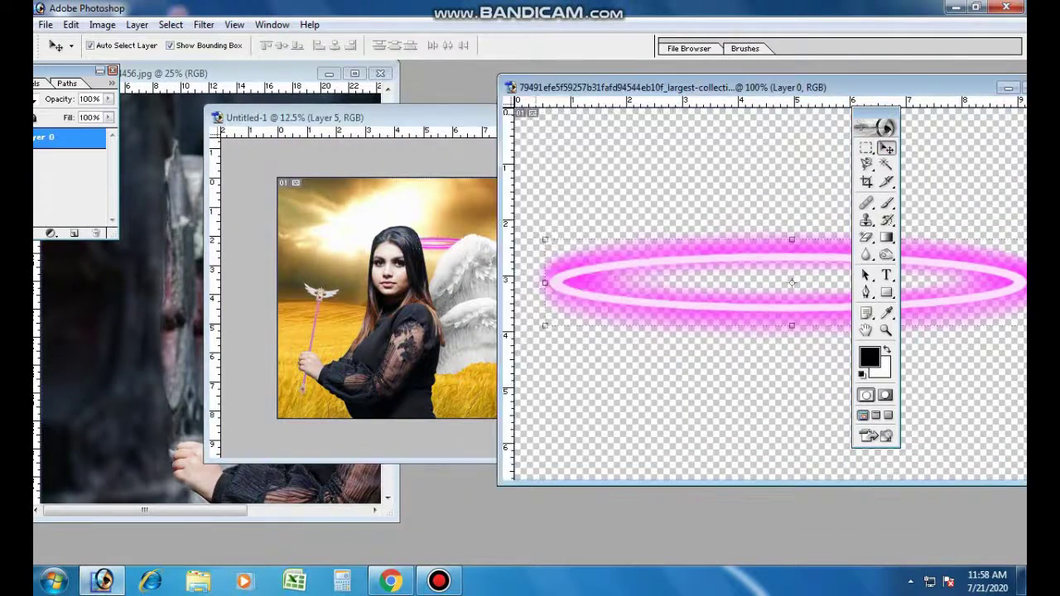
{"action": "left_click_drag", "start_coordinate": [795, 86], "coordinate": [505, 123]}
{"action": "left_click", "coordinate": [767, 129]}
{"action": "left_click", "coordinate": [635, 118]}
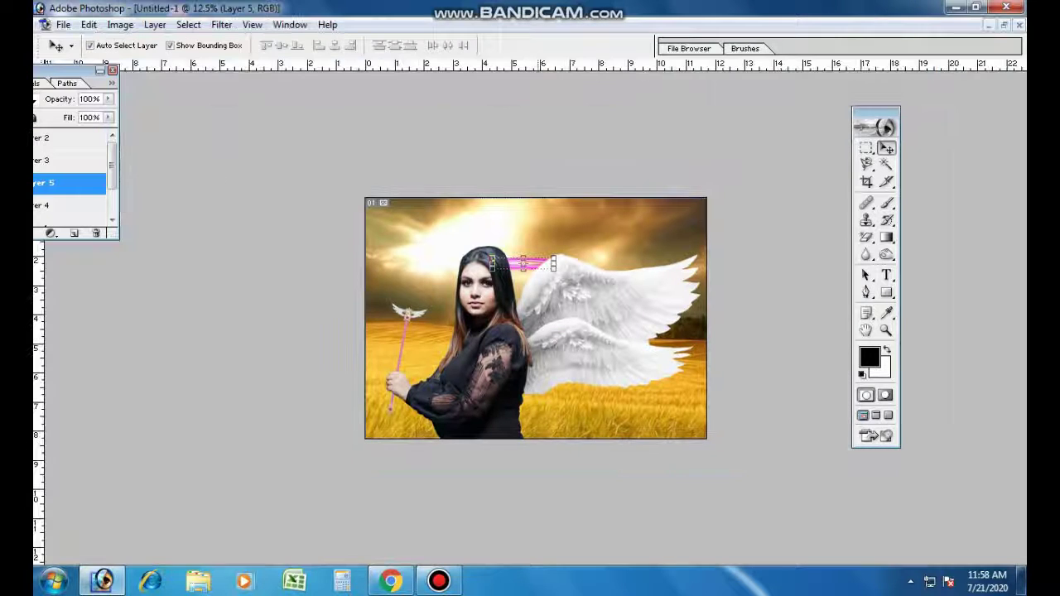
Scale and place the halo just above the woman's head, then view the whole composition.
{"action": "mouse_move", "coordinate": [521, 261]}
{"action": "left_mouse_down"}
{"action": "mouse_move", "coordinate": [481, 242]}
{"action": "mouse_move", "coordinate": [496, 239]}
{"action": "left_mouse_up"}
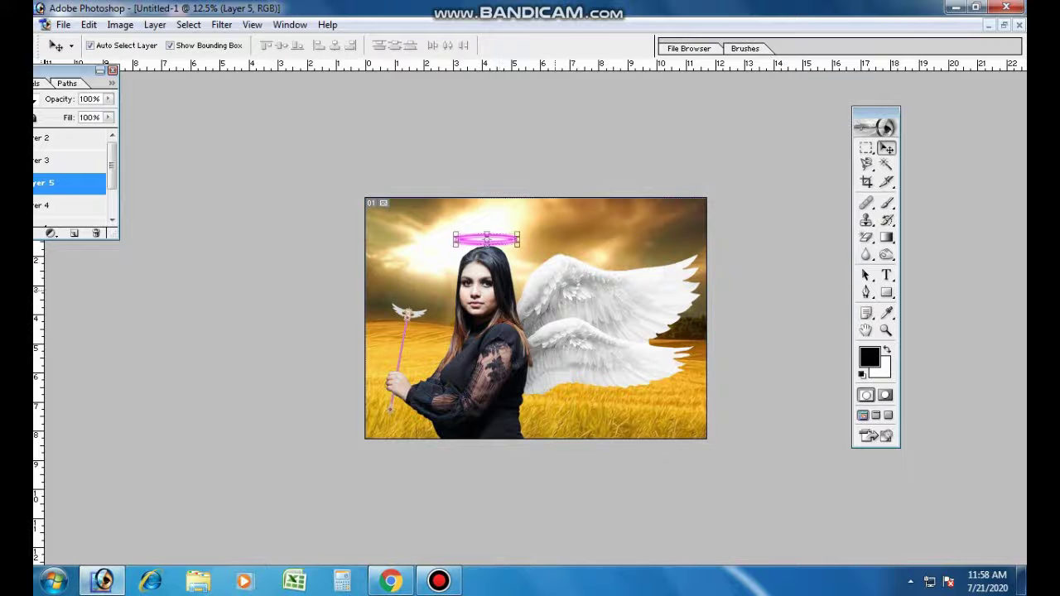
{"action": "left_click_drag", "start_coordinate": [383, 199], "coordinate": [565, 290]}
{"action": "left_click_drag", "start_coordinate": [597, 331], "coordinate": [474, 237]}
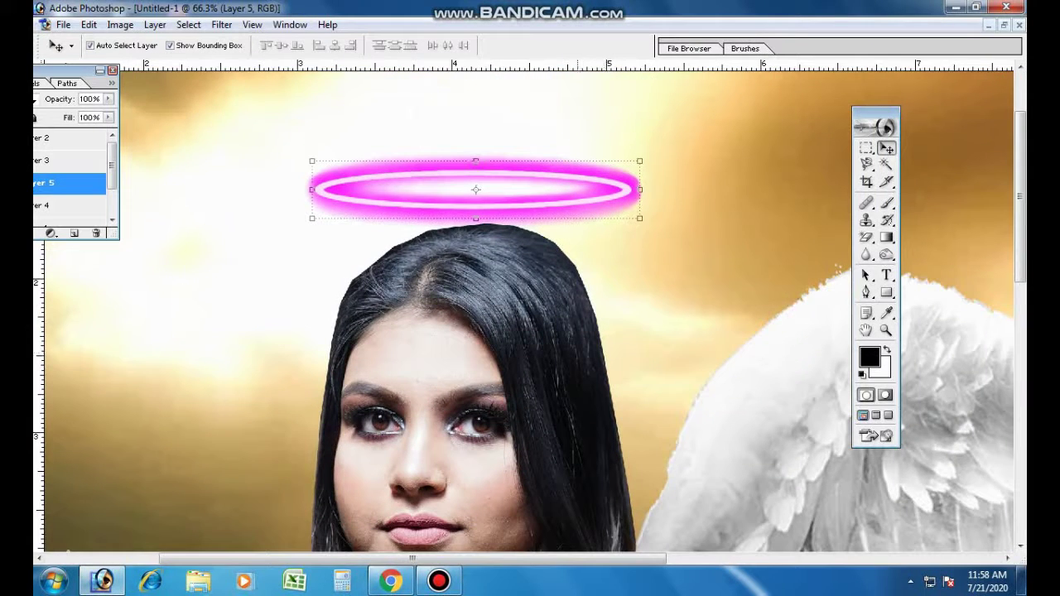
{"action": "key", "text": "Return"}
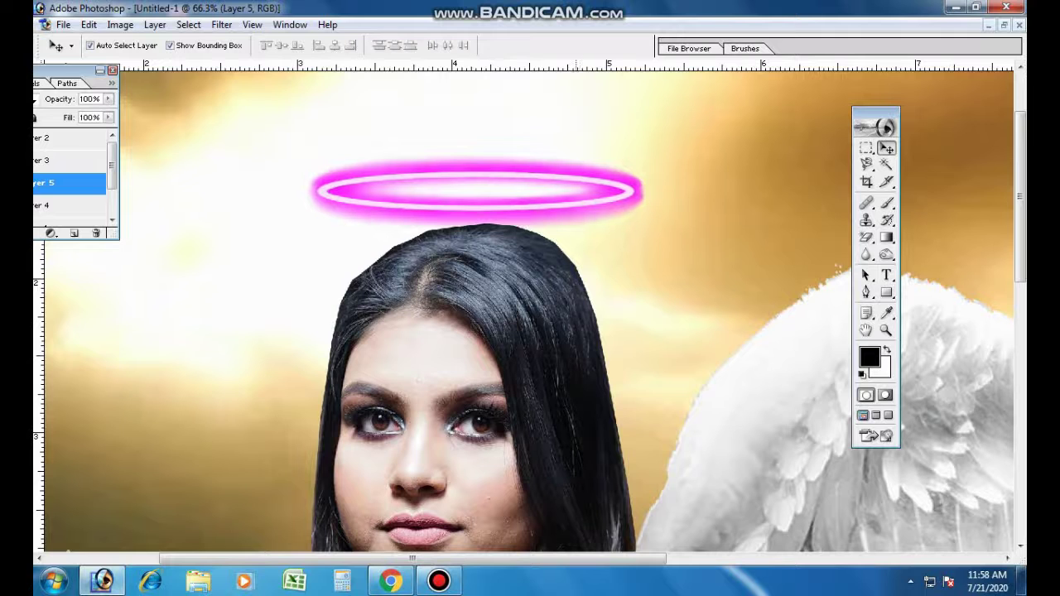
{"action": "key", "text": "ctrl+t"}
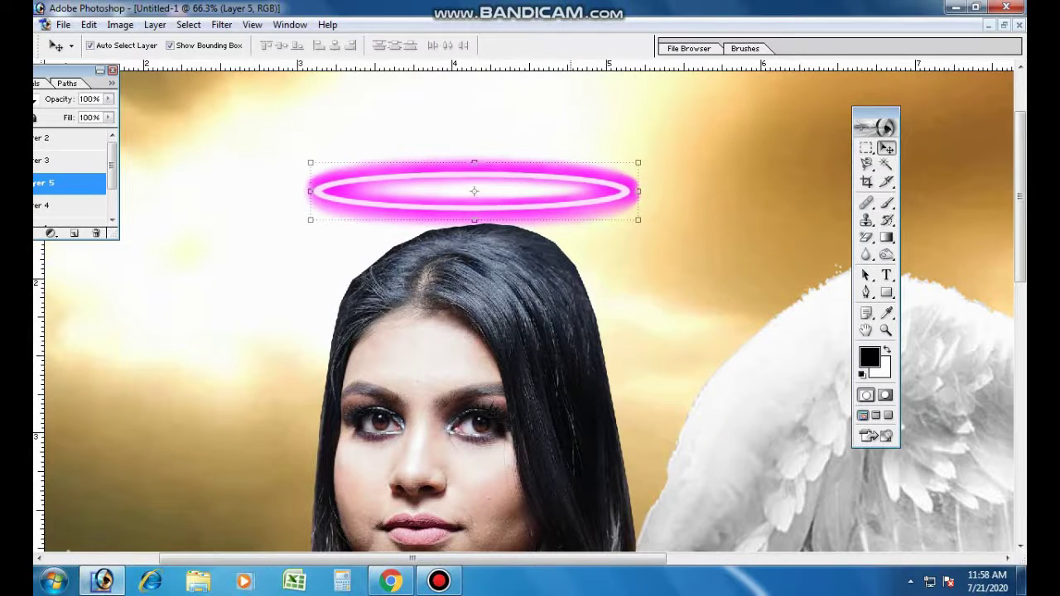
{"action": "key", "text": "ctrl+minus"}
{"action": "key", "text": "ctrl+minus"}
{"action": "key", "text": "ctrl+minus"}
{"action": "key", "text": "ctrl+minus"}
{"action": "key", "text": "ctrl+minus"}
{"action": "key", "text": "Return"}
{"action": "key", "text": "ctrl+plus"}
{"action": "key", "text": "ctrl+plus"}
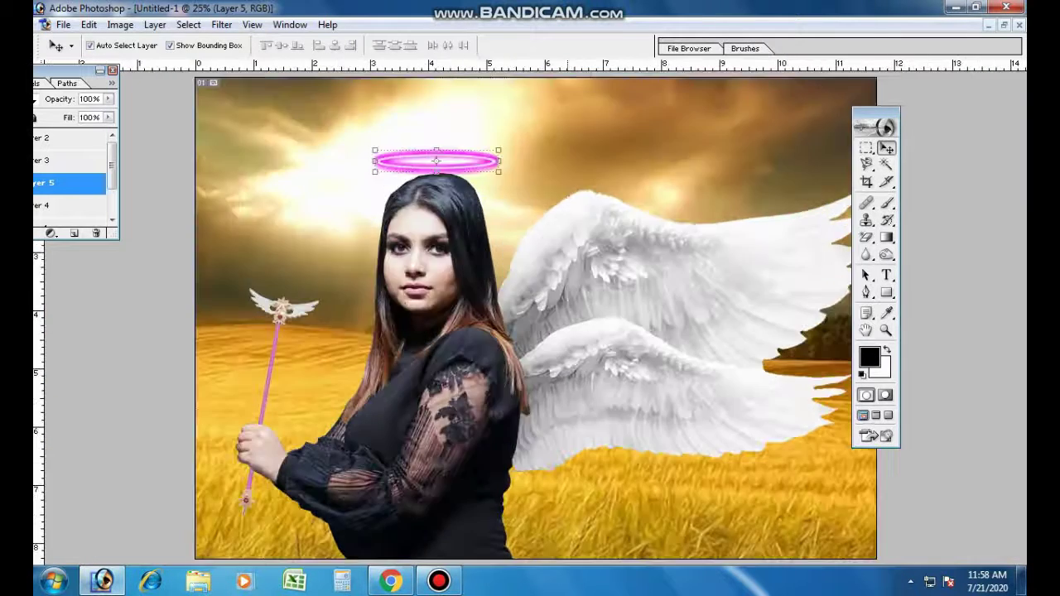
{"action": "key", "text": "ctrl+minus"}
{"action": "key", "text": "alt+bracketleft"}
{"action": "key", "text": "alt+bracketleft"}
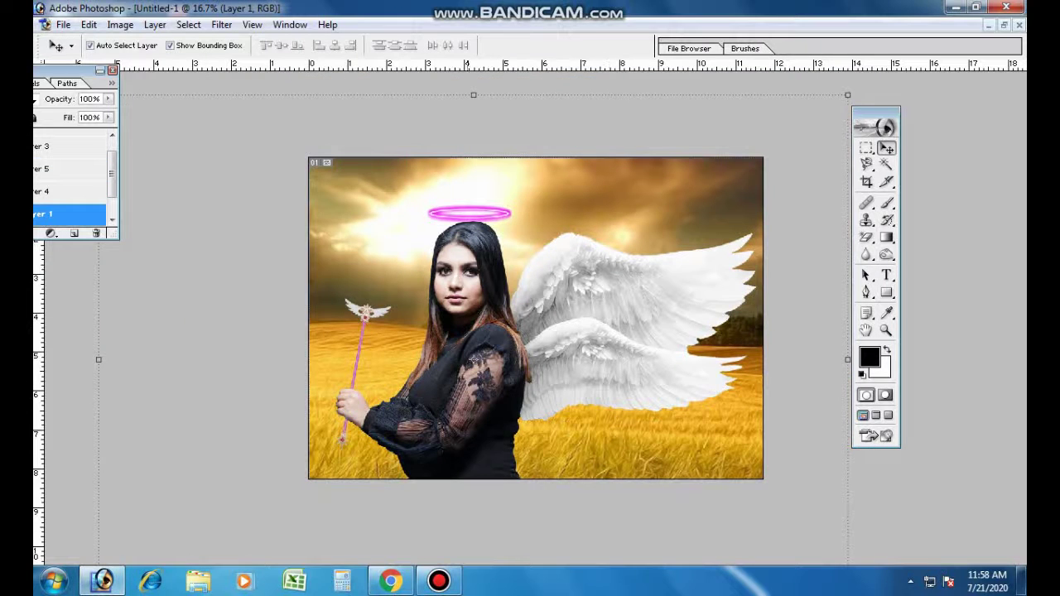
{"action": "key", "text": "alt+bracketright"}
{"action": "key", "text": "alt+bracketright"}
{"action": "key", "text": "i"}
{"action": "key", "text": "ctrl+u"}
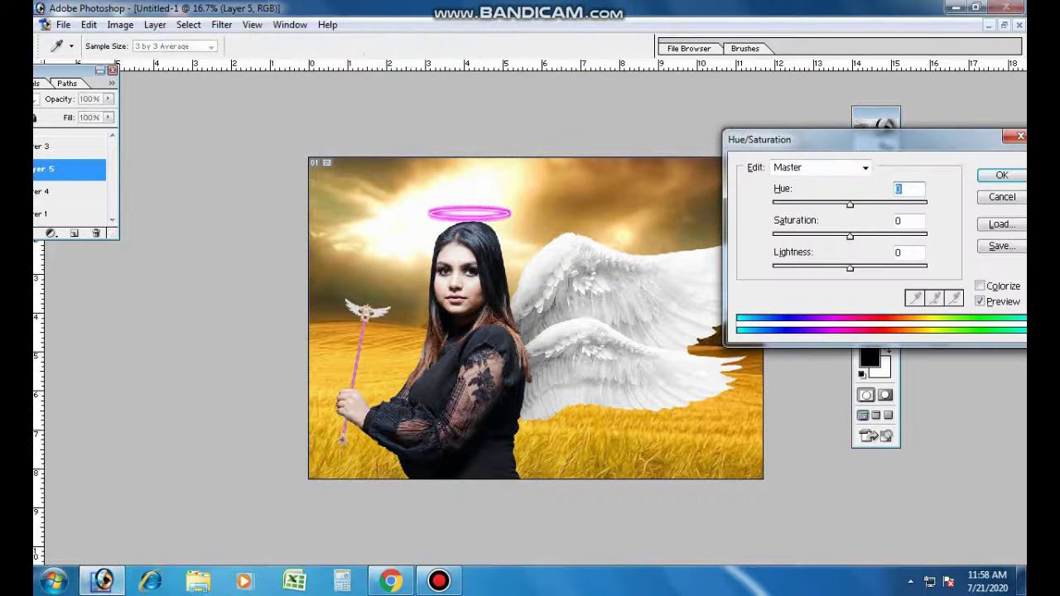
{"action": "key", "text": "Tab"}
{"action": "type", "text": "-100"}
{"action": "key", "text": "Tab"}
{"action": "type", "text": "-25"}
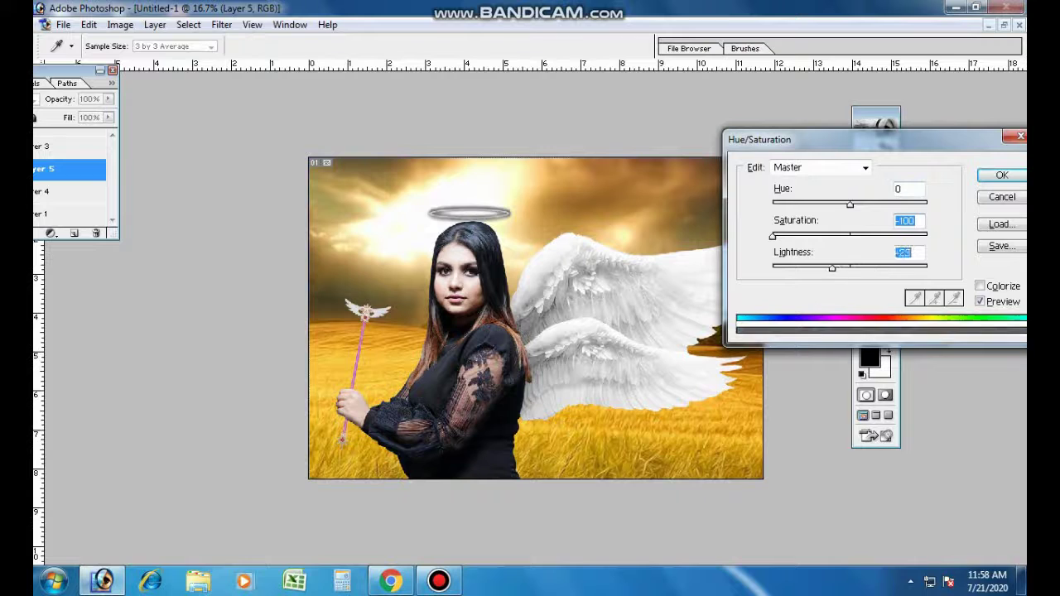
{"action": "type", "text": "40"}
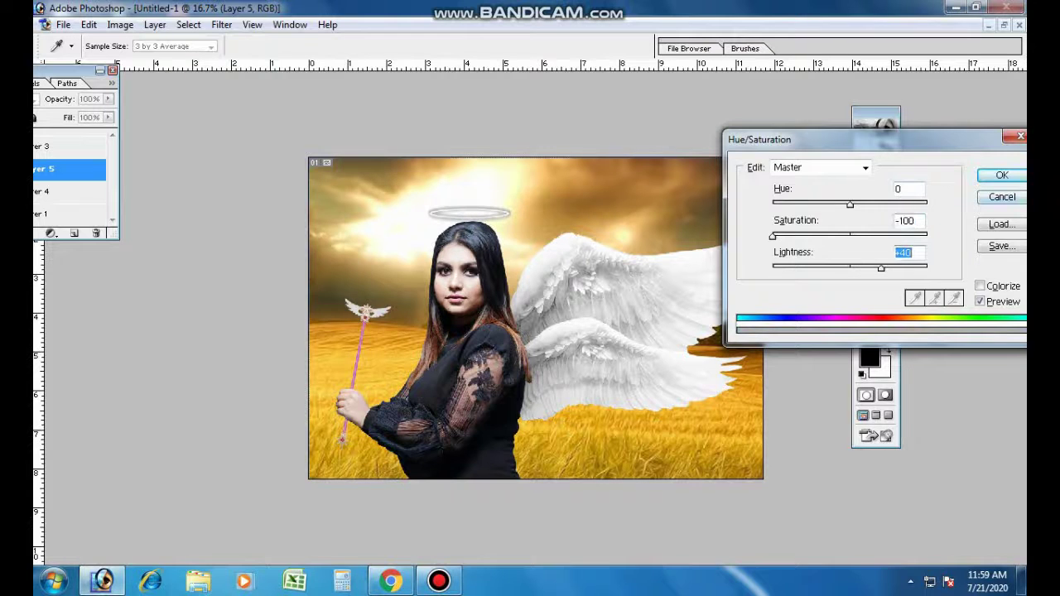
{"action": "key", "text": "shift+Tab"}
{"action": "type", "text": "-82"}
{"action": "type", "text": "78"}
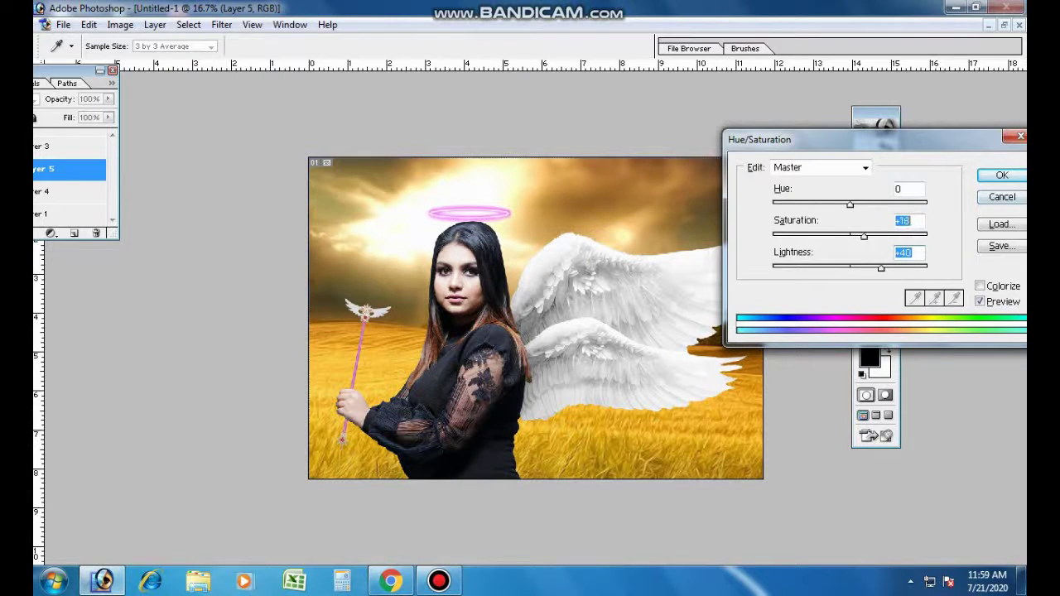
{"action": "key", "text": "Down"}
{"action": "key", "text": "Down"}
{"action": "key", "text": "Down"}
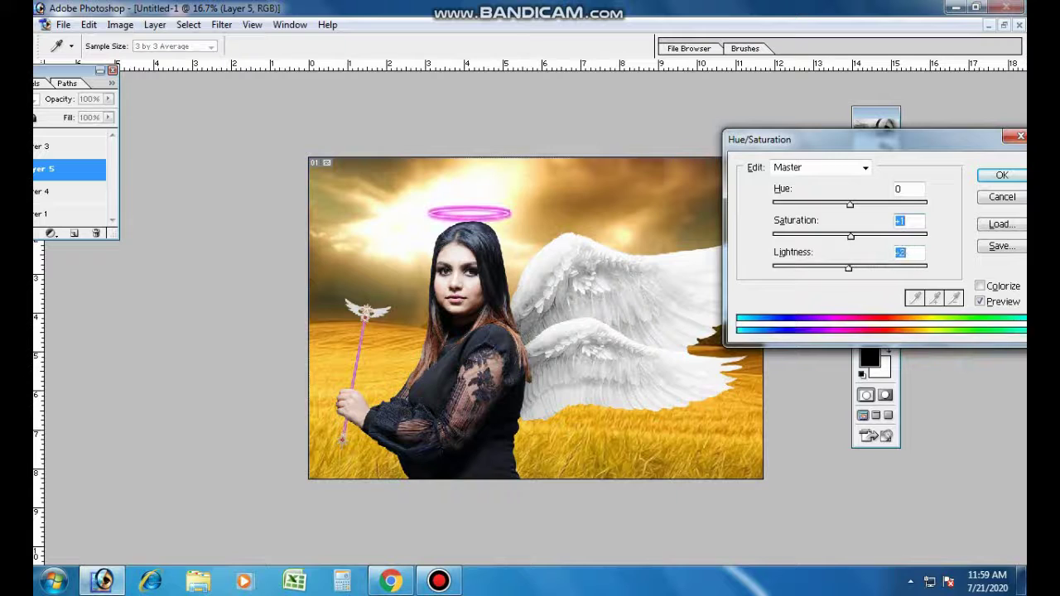
{"action": "key", "text": "shift+Up"}
{"action": "key", "text": "shift+Up"}
{"action": "key", "text": "Up"}
{"action": "key", "text": "Up"}
{"action": "key", "text": "Up"}
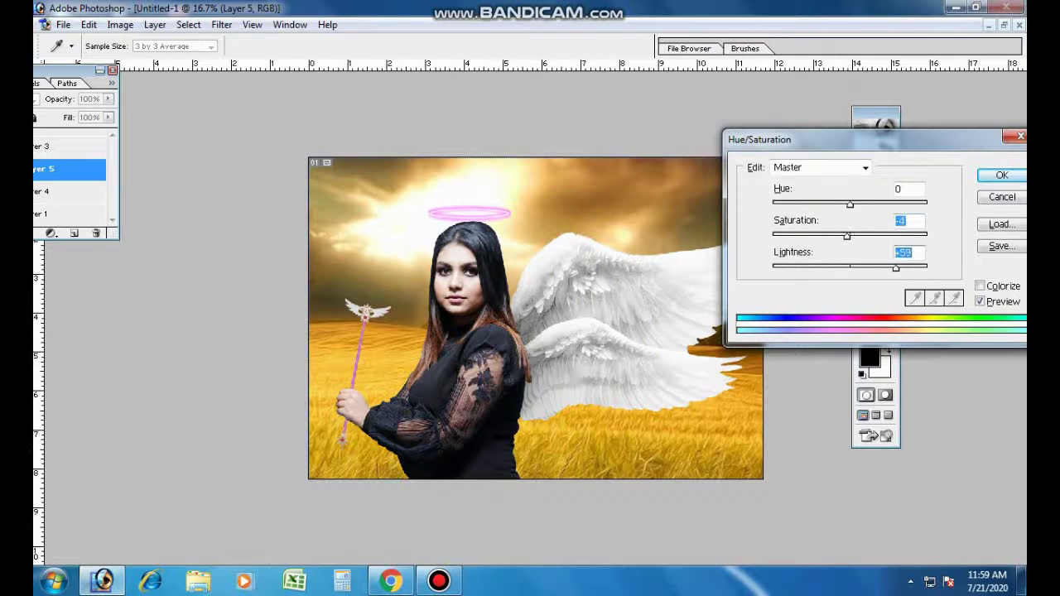
{"action": "left_click", "coordinate": [1001, 175]}
{"action": "left_click", "coordinate": [120, 24]}
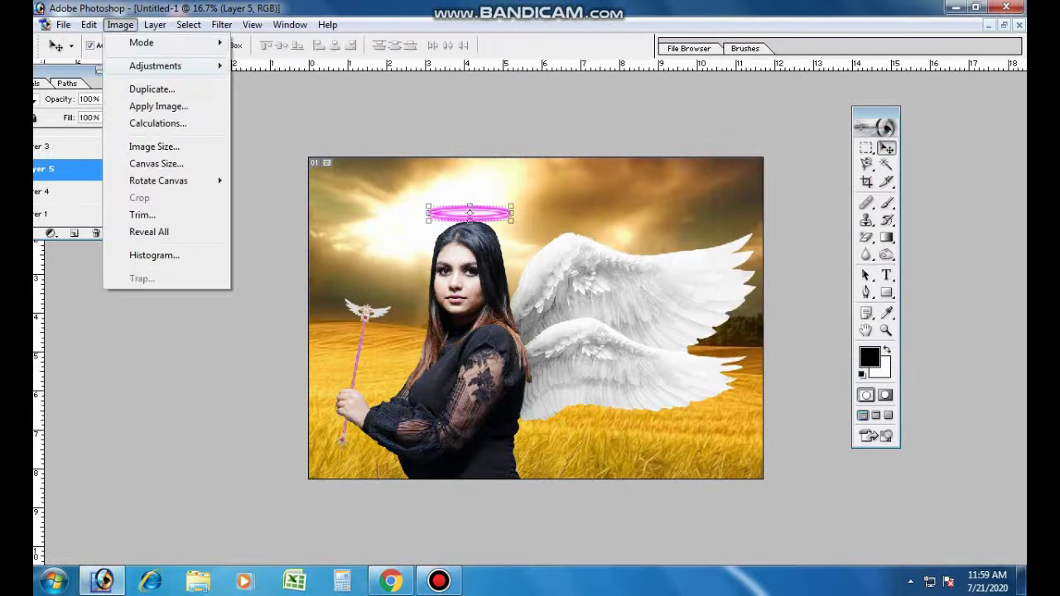
{"action": "left_click", "coordinate": [285, 151]}
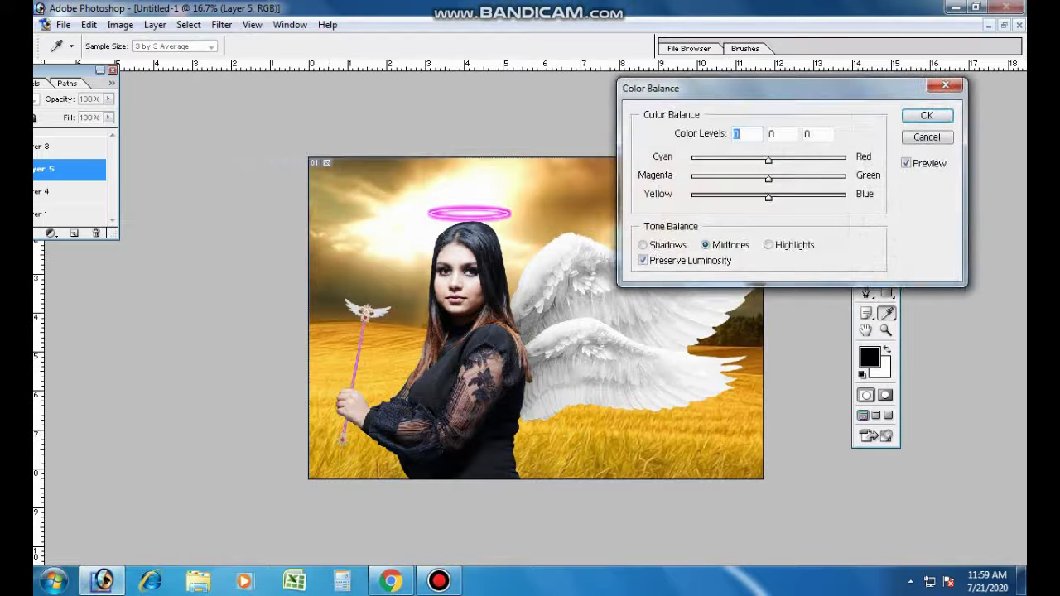
{"action": "key", "text": "Return"}
{"action": "key", "text": "ctrl+u"}
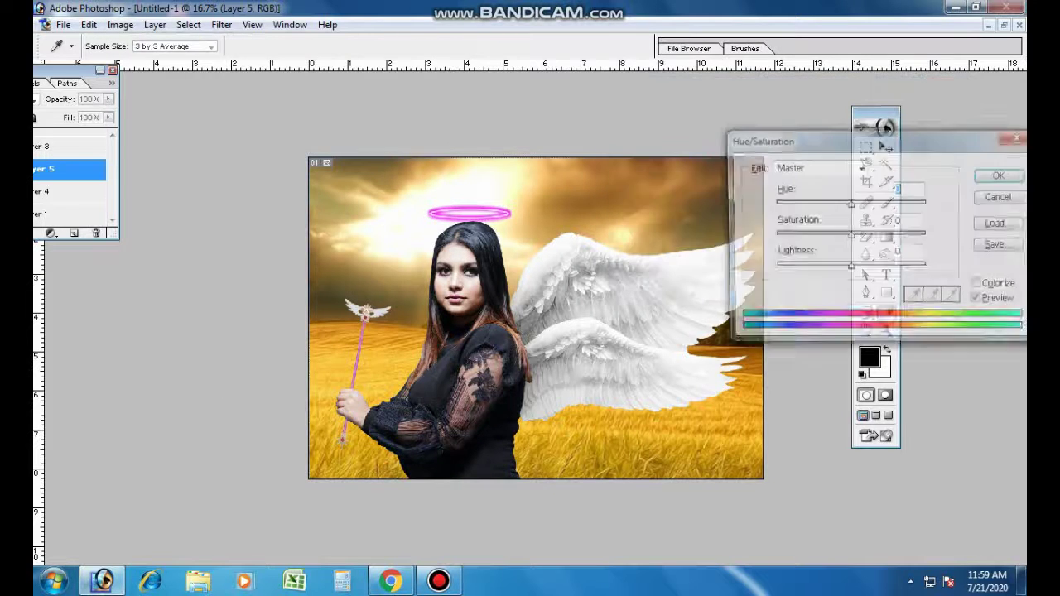
{"action": "left_click_drag", "start_coordinate": [850, 236], "coordinate": [778, 236]}
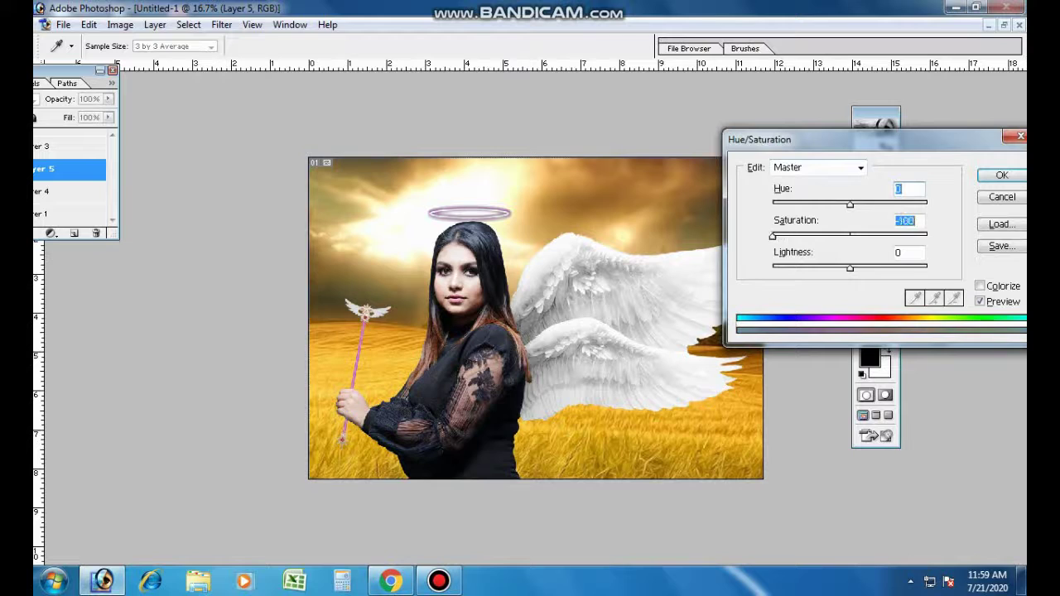
{"action": "left_click_drag", "start_coordinate": [850, 267], "coordinate": [898, 267]}
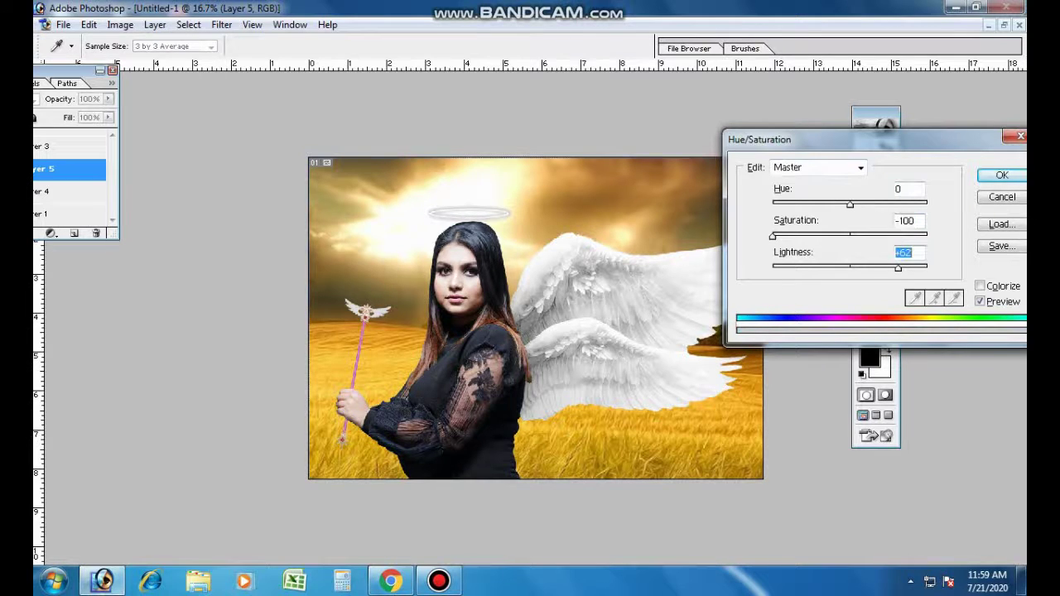
{"action": "left_click_drag", "start_coordinate": [773, 236], "coordinate": [849, 236]}
{"action": "left_click_drag", "start_coordinate": [898, 267], "coordinate": [850, 268]}
{"action": "mouse_move", "coordinate": [849, 203]}
{"action": "left_mouse_down"}
{"action": "mouse_move", "coordinate": [871, 203]}
{"action": "mouse_move", "coordinate": [810, 204]}
{"action": "left_mouse_up"}
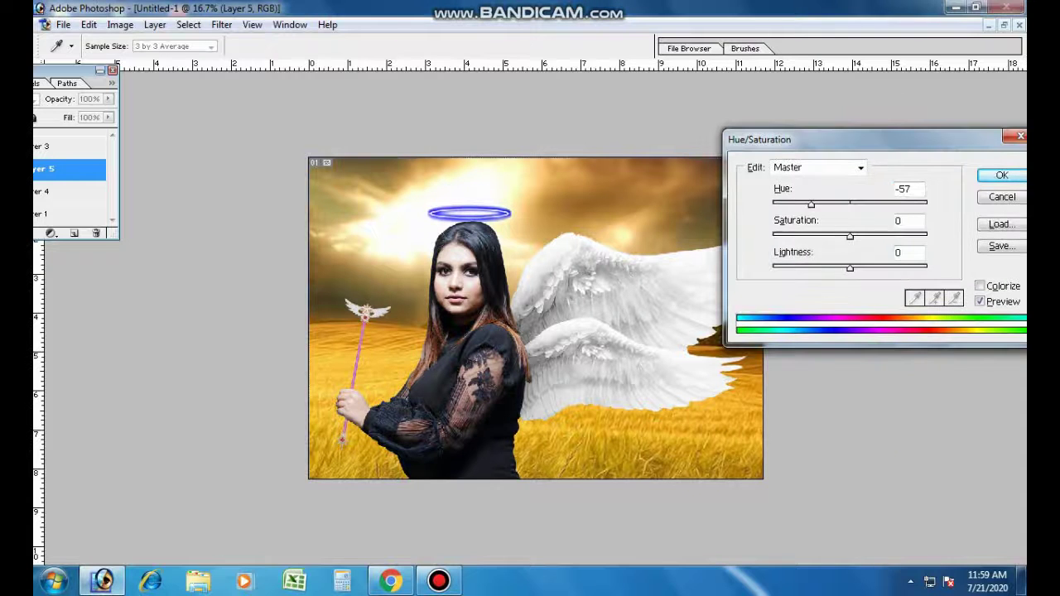
{"action": "left_click_drag", "start_coordinate": [810, 204], "coordinate": [773, 204]}
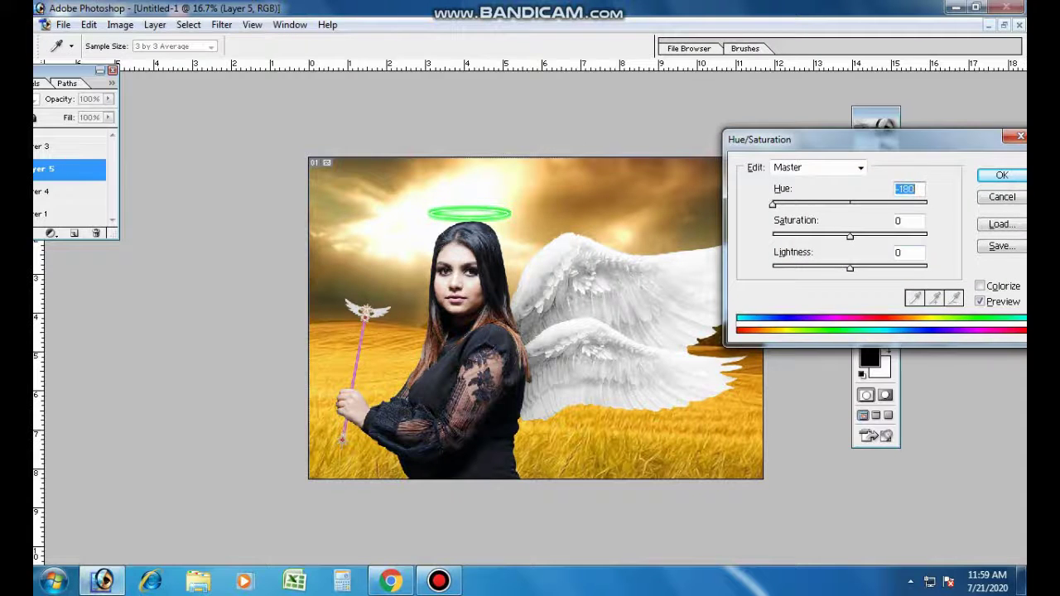
{"action": "type", "text": "0"}
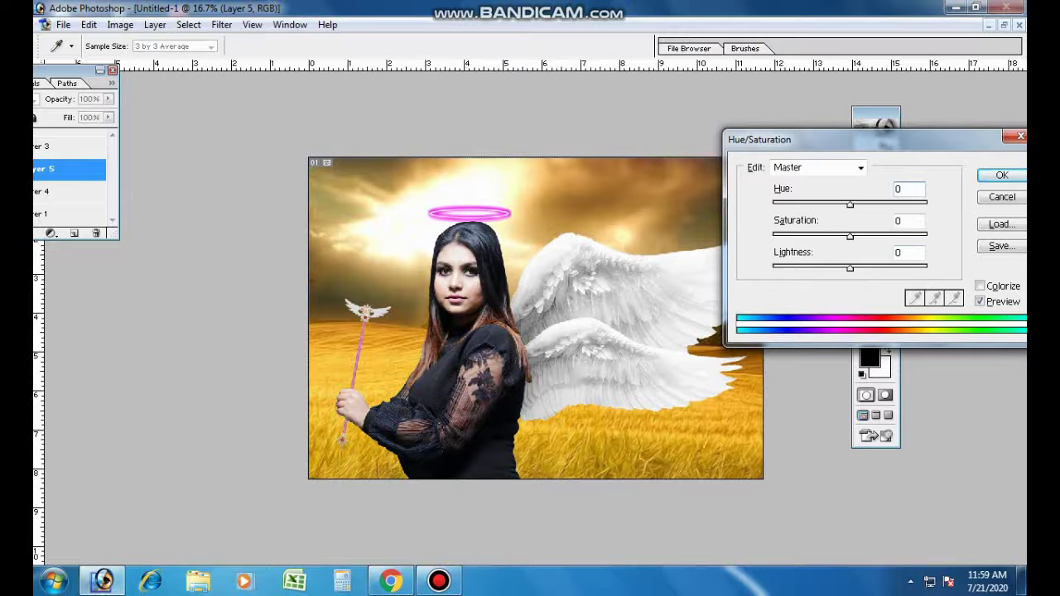
{"action": "key", "text": "Return"}
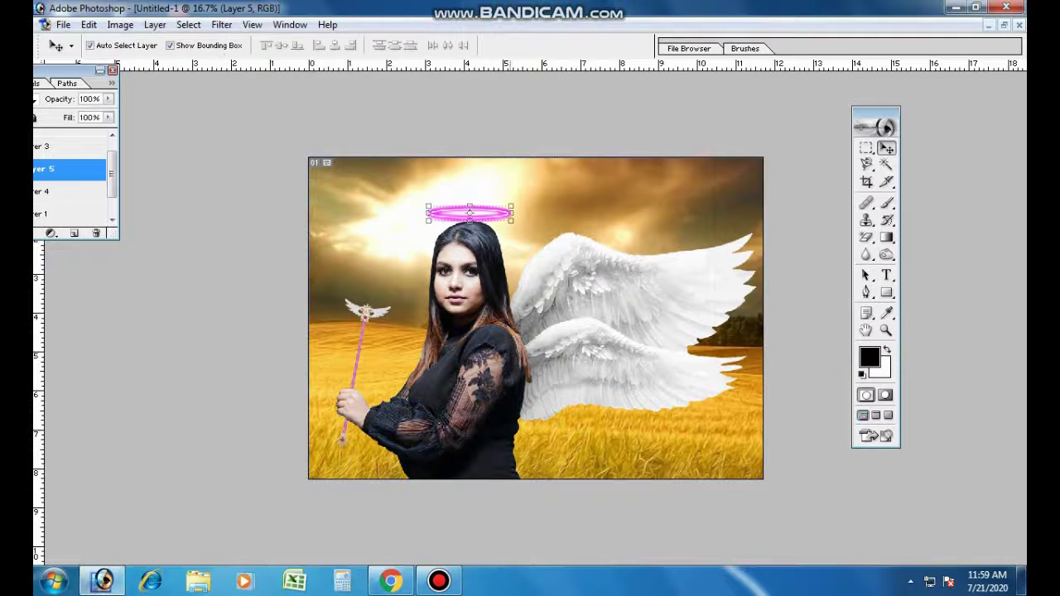
Narrow the pink halo to about 80.2% width and nudge it slightly right.
{"action": "left_click_drag", "start_coordinate": [513, 214], "coordinate": [471, 214]}
{"action": "key", "text": "Return"}
{"action": "left_click", "coordinate": [497, 217]}
{"action": "left_click", "coordinate": [468, 212]}
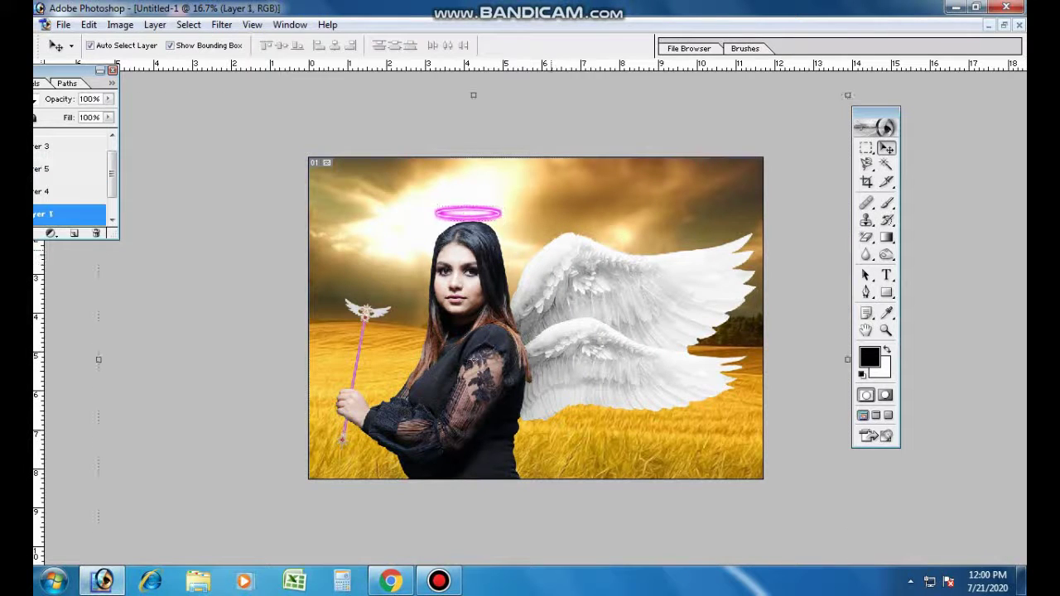
Select the woman's Layer 2 and start an Outer Glow on it in white.
{"action": "left_click", "coordinate": [464, 214]}
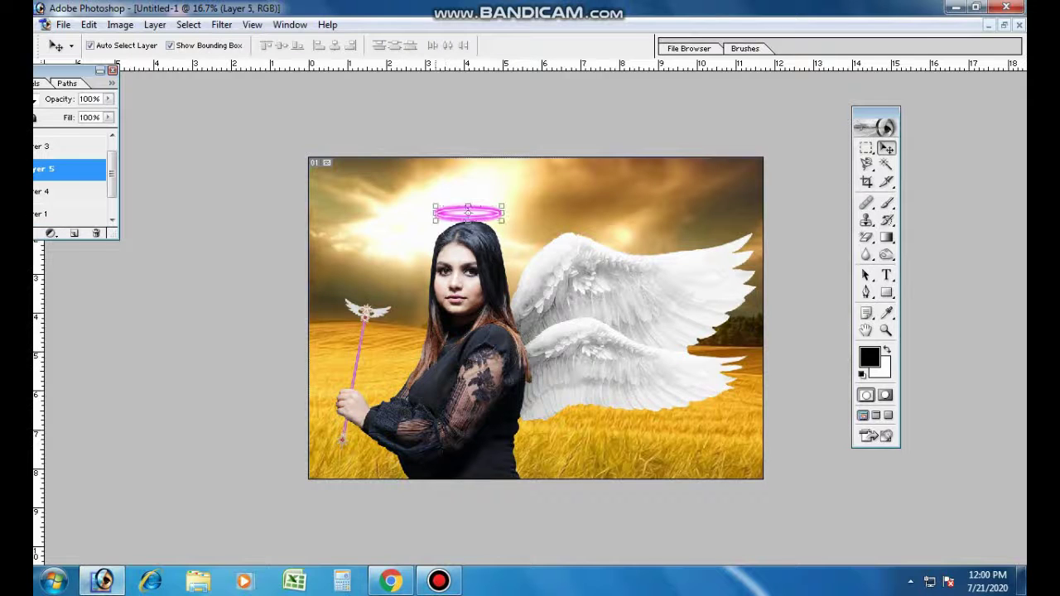
{"action": "left_click", "coordinate": [497, 217]}
{"action": "left_click", "coordinate": [462, 293]}
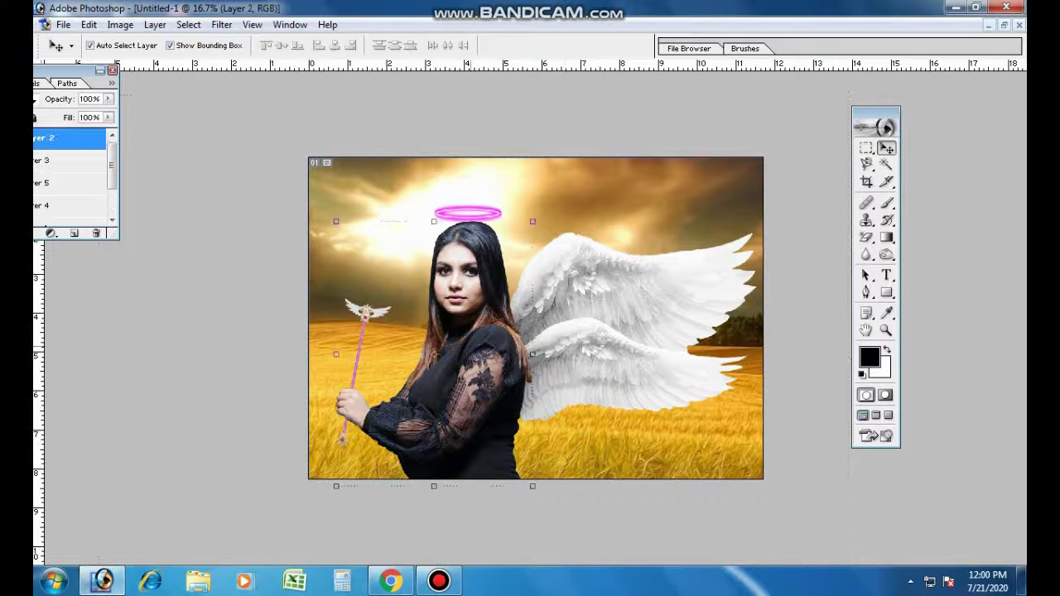
{"action": "right_click", "coordinate": [439, 265]}
{"action": "key", "text": "Escape"}
{"action": "left_click", "coordinate": [120, 24]}
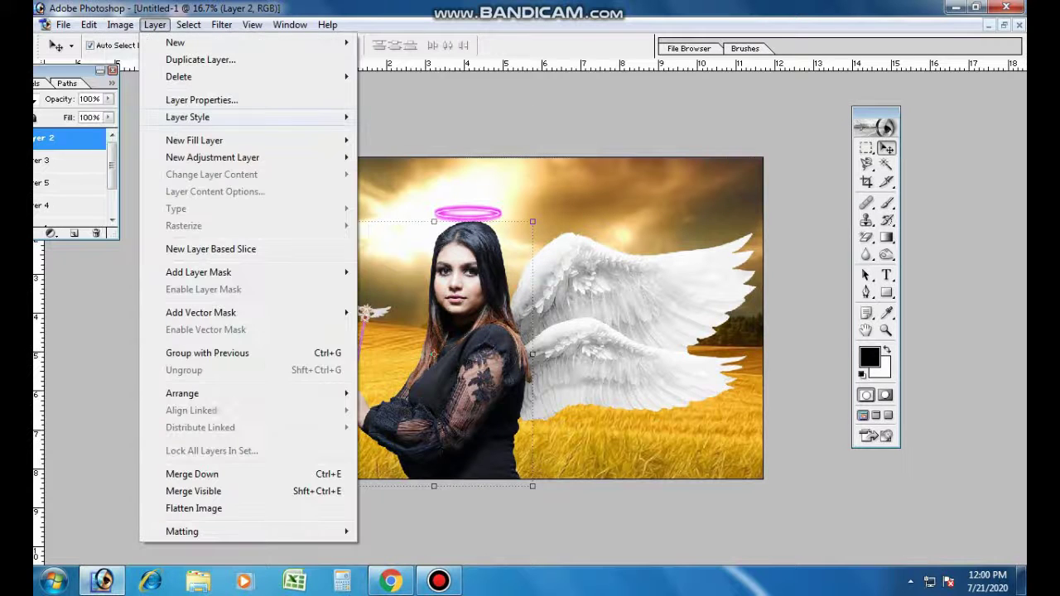
{"action": "left_click", "coordinate": [473, 173]}
{"action": "mouse_move", "coordinate": [248, 222]}
{"action": "left_mouse_down"}
{"action": "mouse_move", "coordinate": [745, 141]}
{"action": "mouse_move", "coordinate": [663, 150]}
{"action": "mouse_move", "coordinate": [707, 142]}
{"action": "left_mouse_up"}
{"action": "left_click", "coordinate": [685, 251]}
{"action": "left_click", "coordinate": [188, 168]}
{"action": "left_click", "coordinate": [516, 157]}
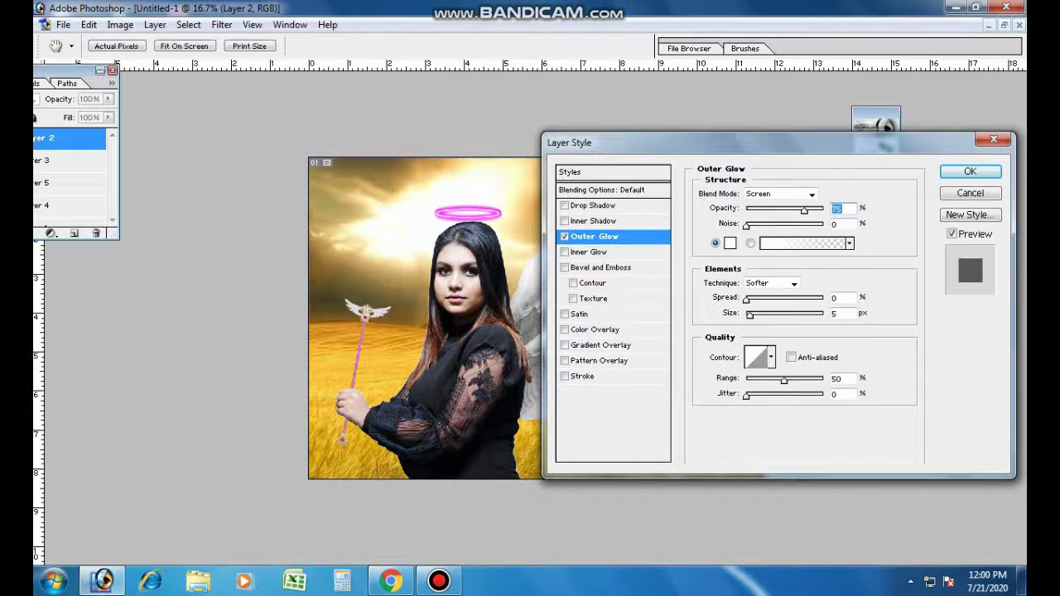
Set the woman's outer glow to 207 px size and 65% range and apply it.
{"action": "left_click_drag", "start_coordinate": [749, 315], "coordinate": [786, 314]}
{"action": "left_click_drag", "start_coordinate": [784, 380], "coordinate": [785, 381]}
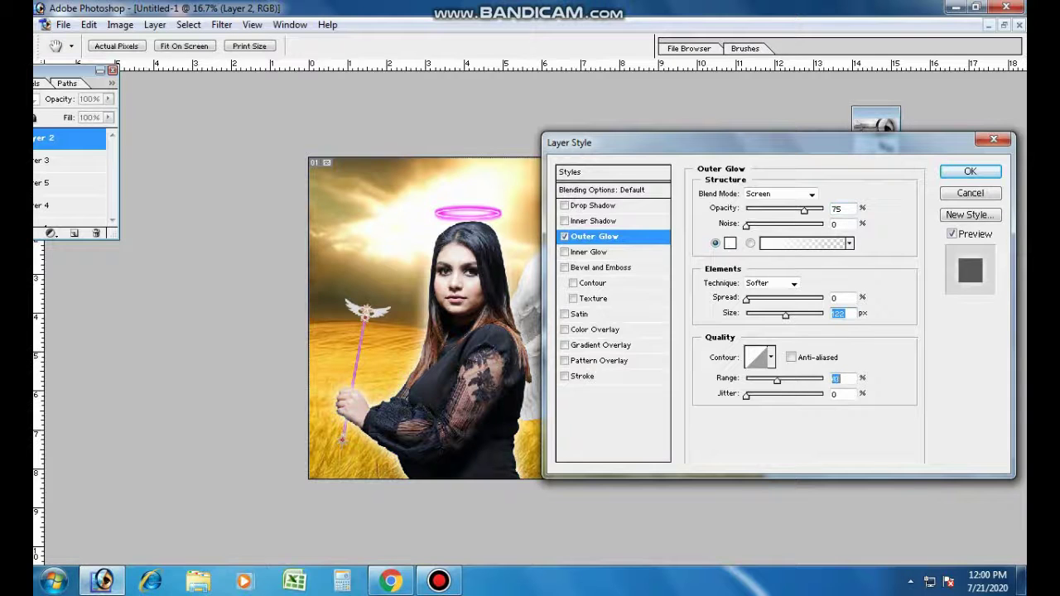
{"action": "left_click_drag", "start_coordinate": [786, 314], "coordinate": [810, 315]}
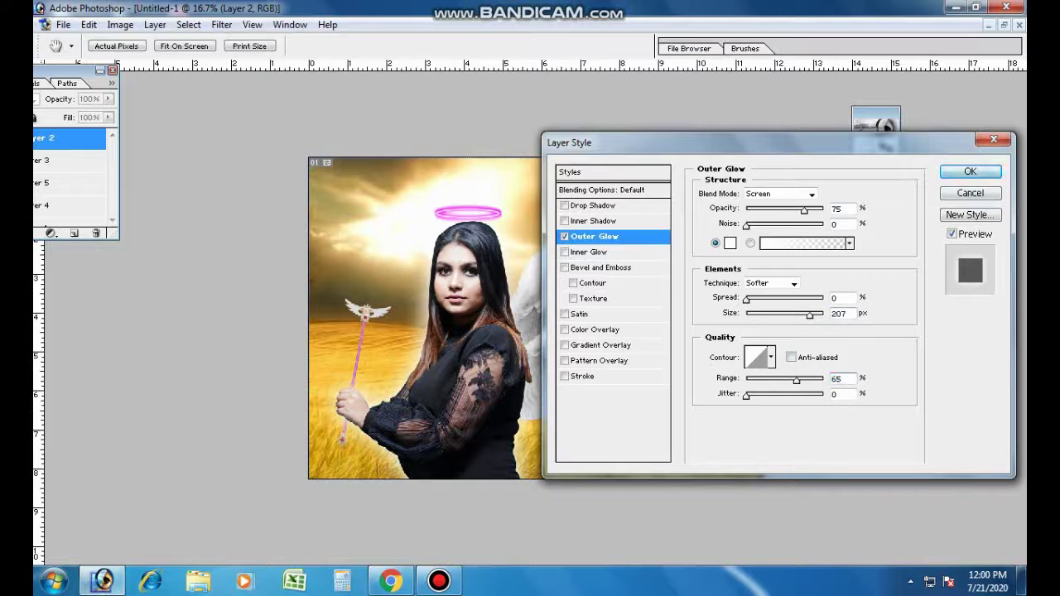
{"action": "left_click", "coordinate": [969, 171]}
{"action": "left_click", "coordinate": [58, 190]}
{"action": "left_click", "coordinate": [120, 25]}
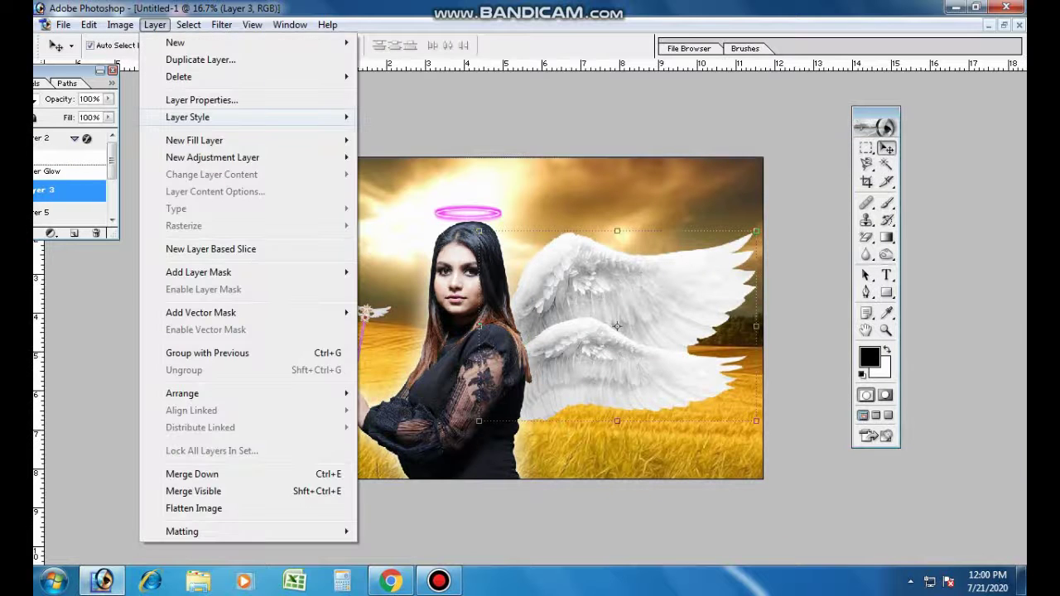
Give the wings on Layer 3 a white Outer Glow with 125 px size and 100% range.
{"action": "mouse_move", "coordinate": [188, 117]}
{"action": "left_click", "coordinate": [485, 173]}
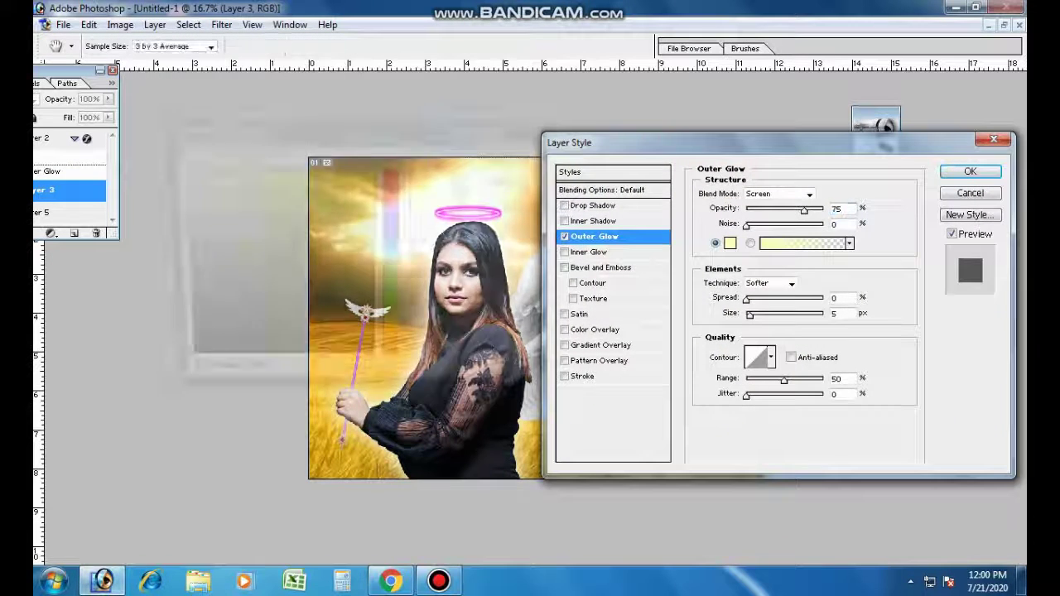
{"action": "left_click", "coordinate": [730, 243]}
{"action": "left_click", "coordinate": [180, 169]}
{"action": "left_click", "coordinate": [514, 160]}
{"action": "mouse_move", "coordinate": [745, 142]}
{"action": "left_mouse_down"}
{"action": "mouse_move", "coordinate": [213, 165]}
{"action": "mouse_move", "coordinate": [245, 145]}
{"action": "left_mouse_up"}
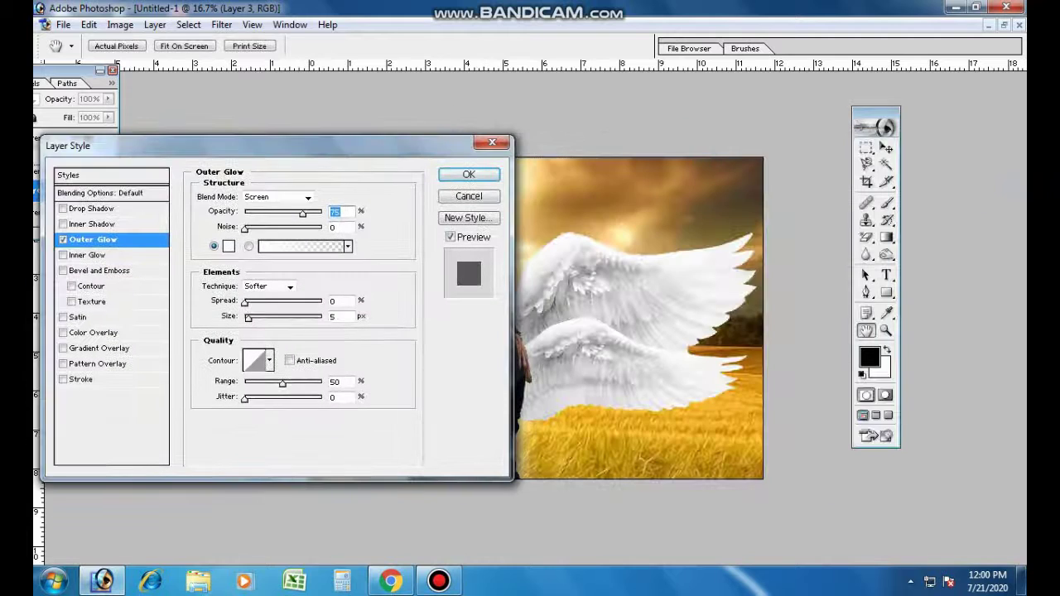
{"action": "key", "text": "Tab"}
{"action": "key", "text": "Tab"}
{"action": "key", "text": "Tab"}
{"action": "type", "text": "125"}
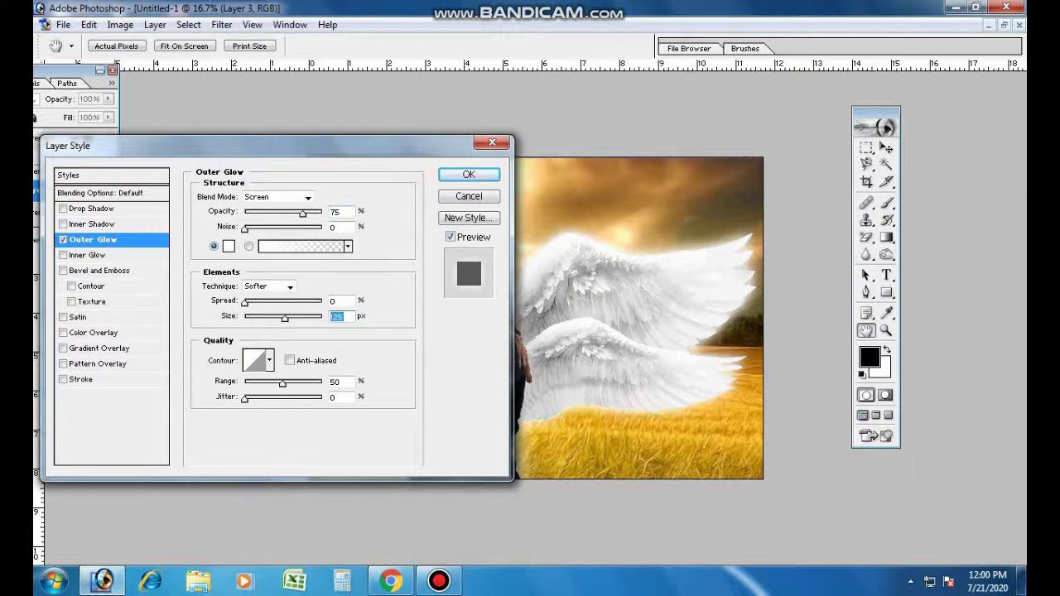
{"action": "key", "text": "Tab"}
{"action": "key", "text": "Tab"}
{"action": "key", "text": "Tab"}
{"action": "type", "text": "100"}
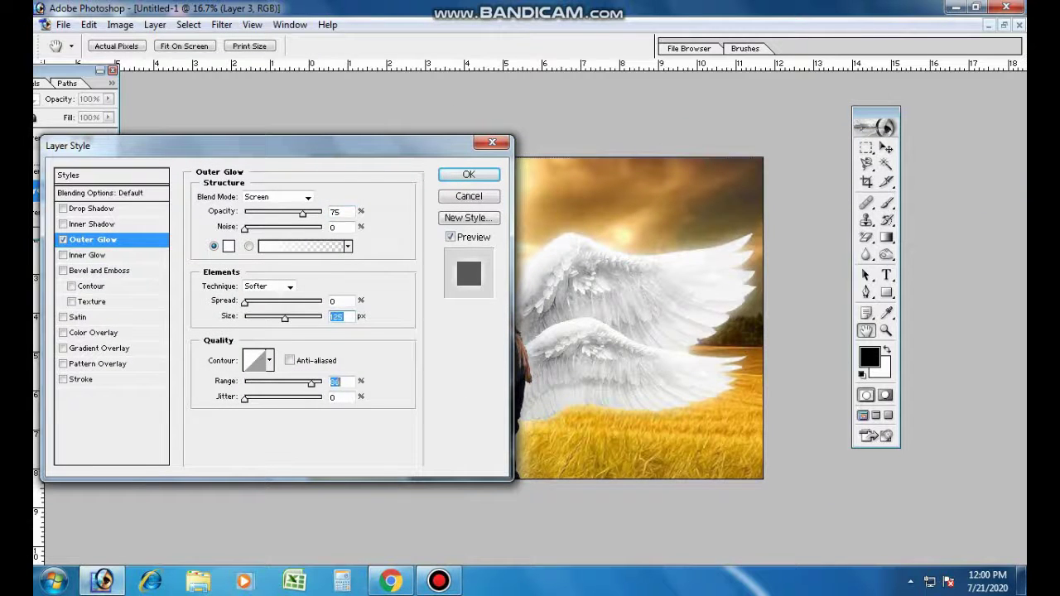
{"action": "key", "text": "Return"}
{"action": "key", "text": "v"}
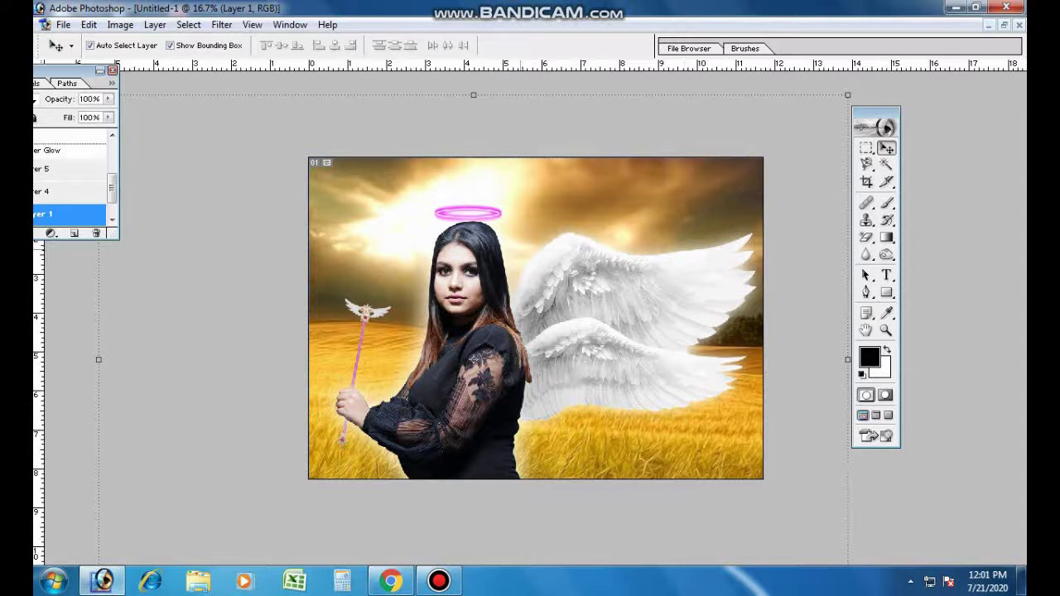
Zoom in on the sleeve, select the woman's Layer 2 and pick the Blur tool.
{"action": "key", "text": "ctrl+0"}
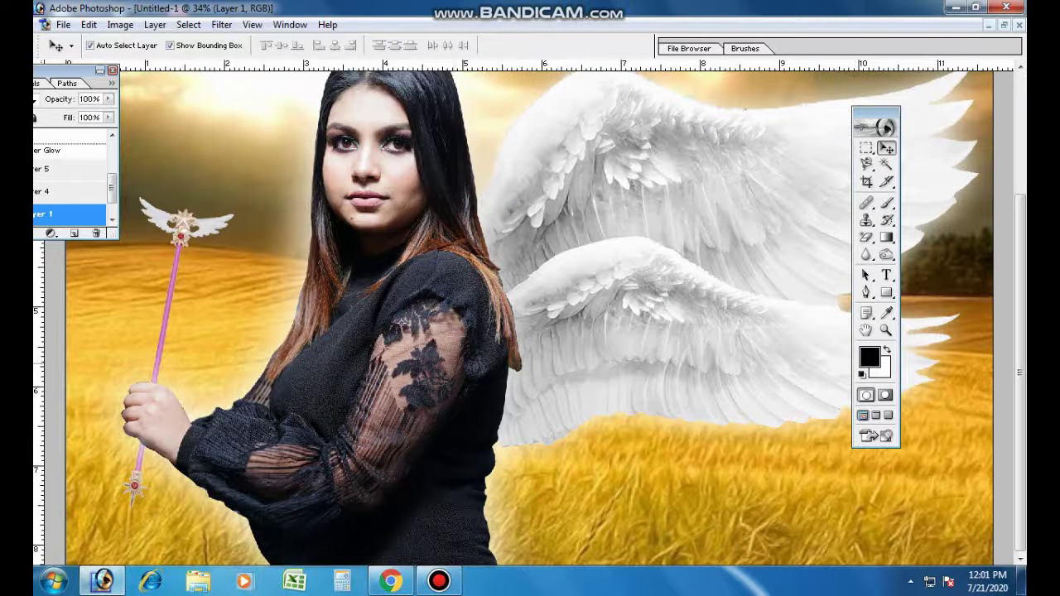
{"action": "key", "text": "ctrl+plus"}
{"action": "key", "text": "r"}
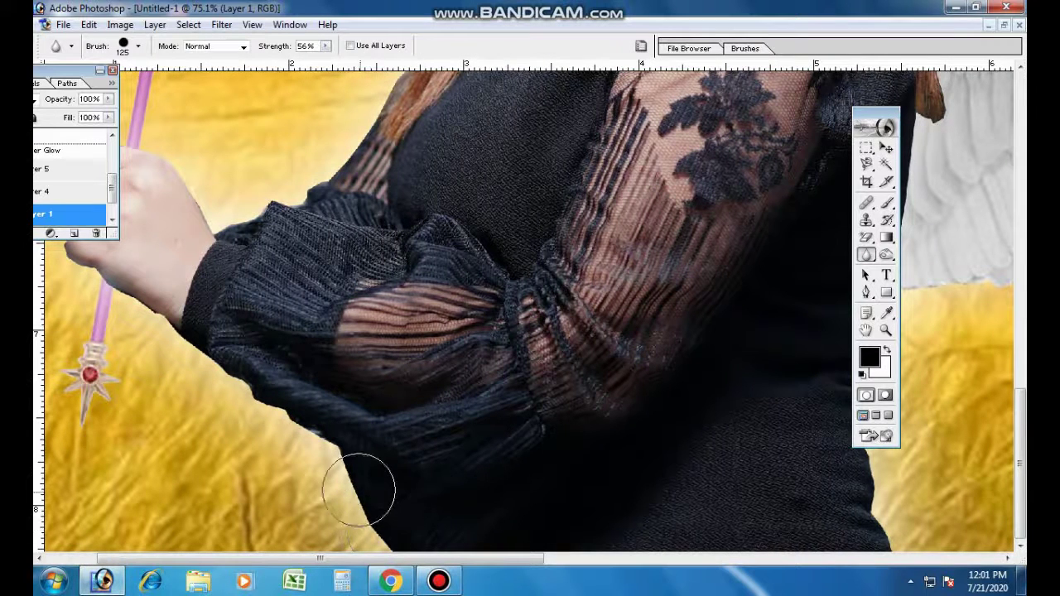
{"action": "key", "text": "v"}
{"action": "right_click", "coordinate": [530, 204]}
{"action": "left_click", "coordinate": [555, 212]}
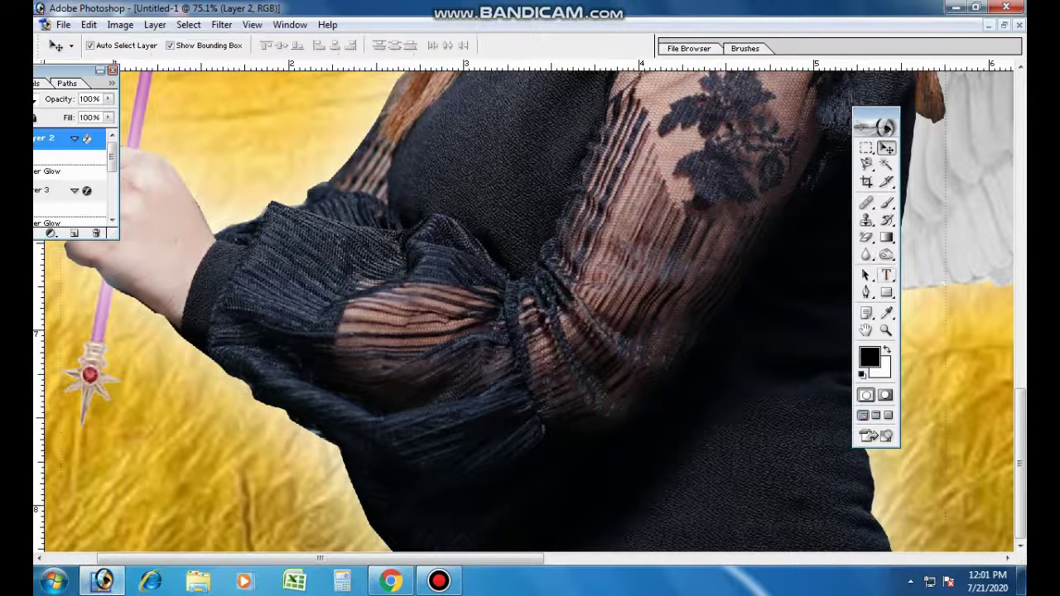
{"action": "key", "text": "r"}
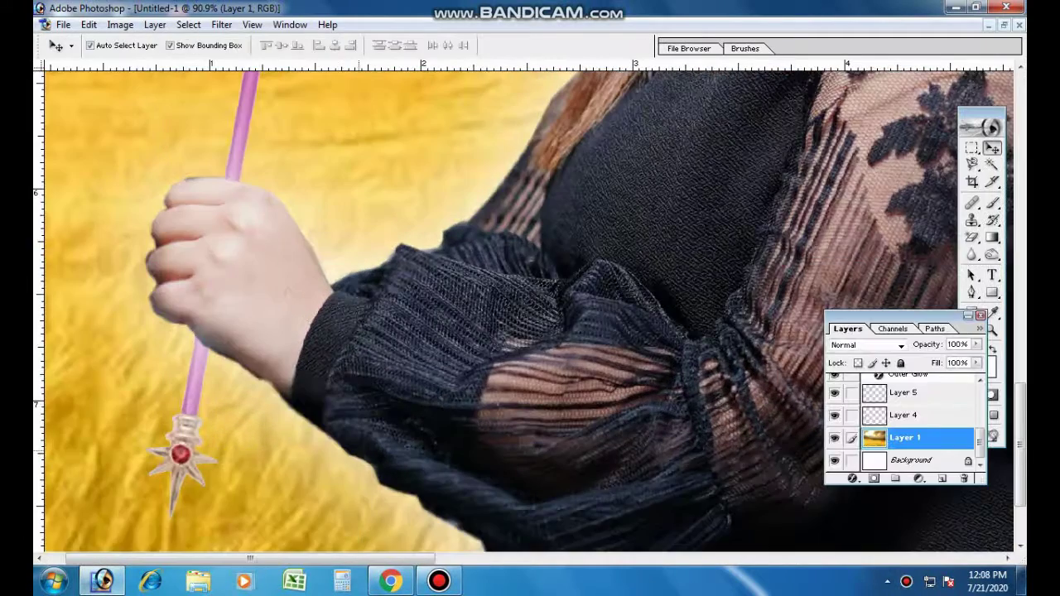
Blur the woman's sleeve and arm edges against the wheat field.
{"action": "left_click_drag", "start_coordinate": [828, 83], "coordinate": [578, 534]}
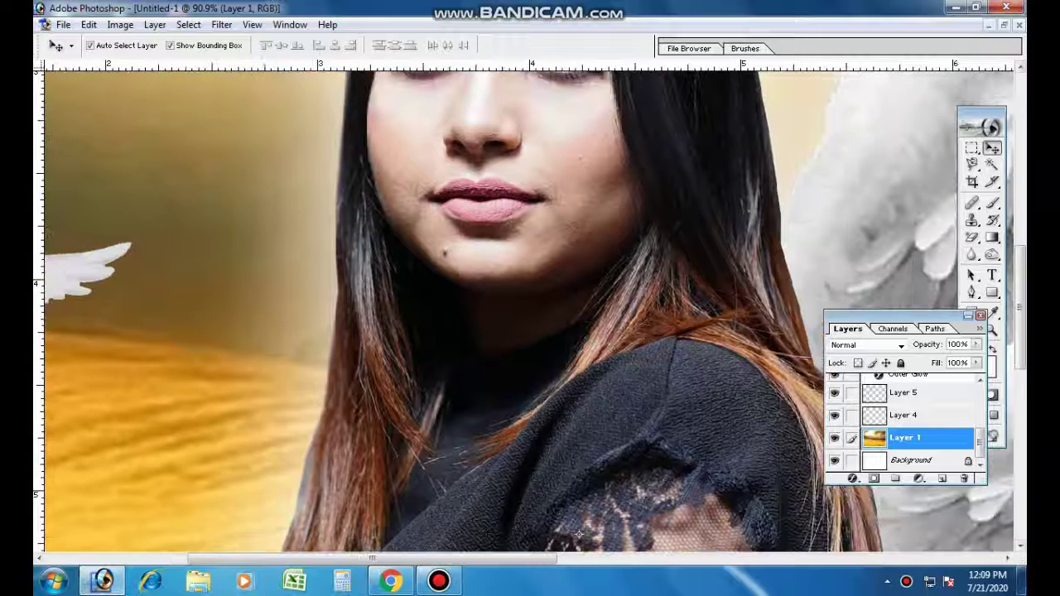
{"action": "key", "text": "r"}
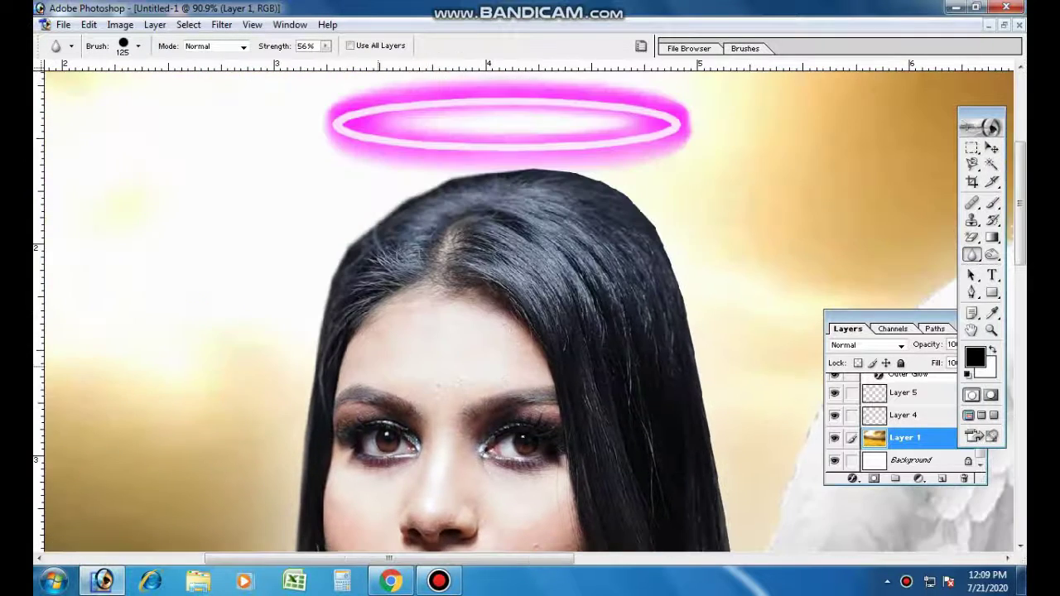
{"action": "left_click_drag", "start_coordinate": [500, 213], "coordinate": [376, 147]}
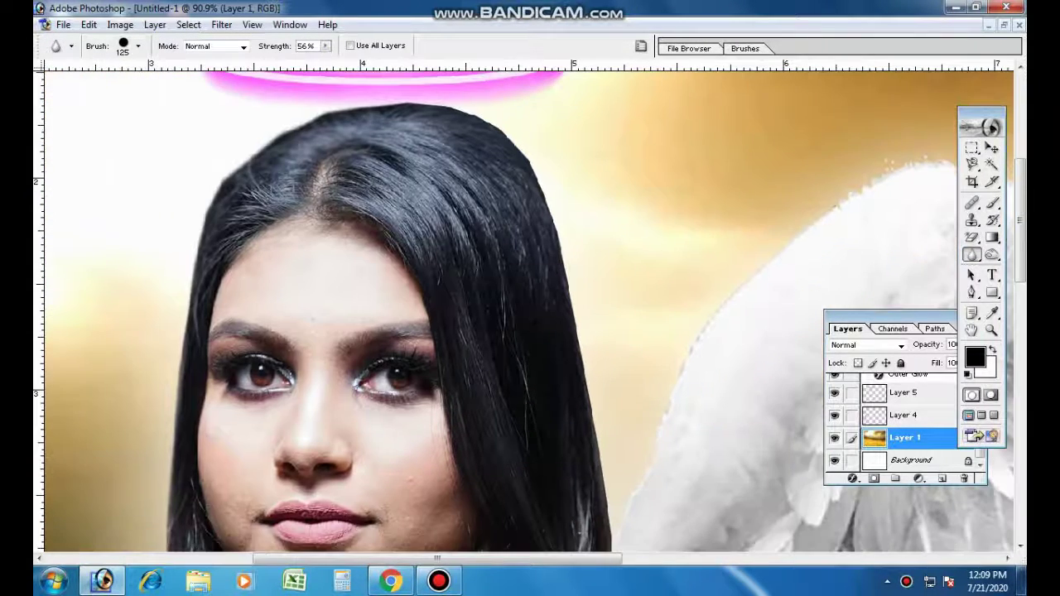
{"action": "scroll", "coordinate": [903, 414], "scroll_direction": "up", "scroll_amount": 5}
{"action": "left_click", "coordinate": [905, 384]}
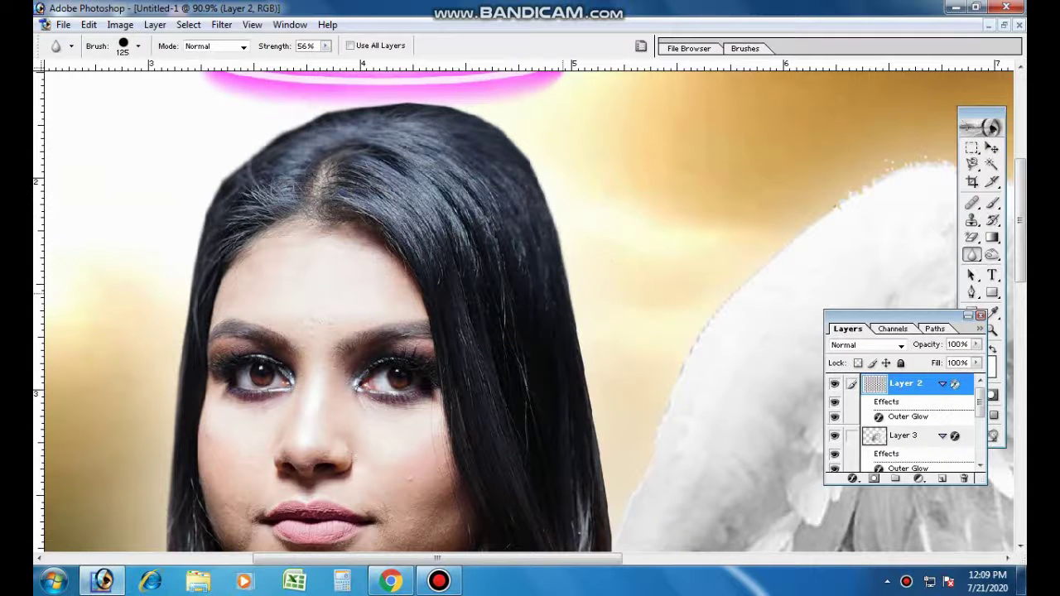
{"action": "scroll", "coordinate": [568, 289], "scroll_direction": "down", "scroll_amount": 3}
{"action": "scroll", "coordinate": [573, 338], "scroll_direction": "down", "scroll_amount": 2}
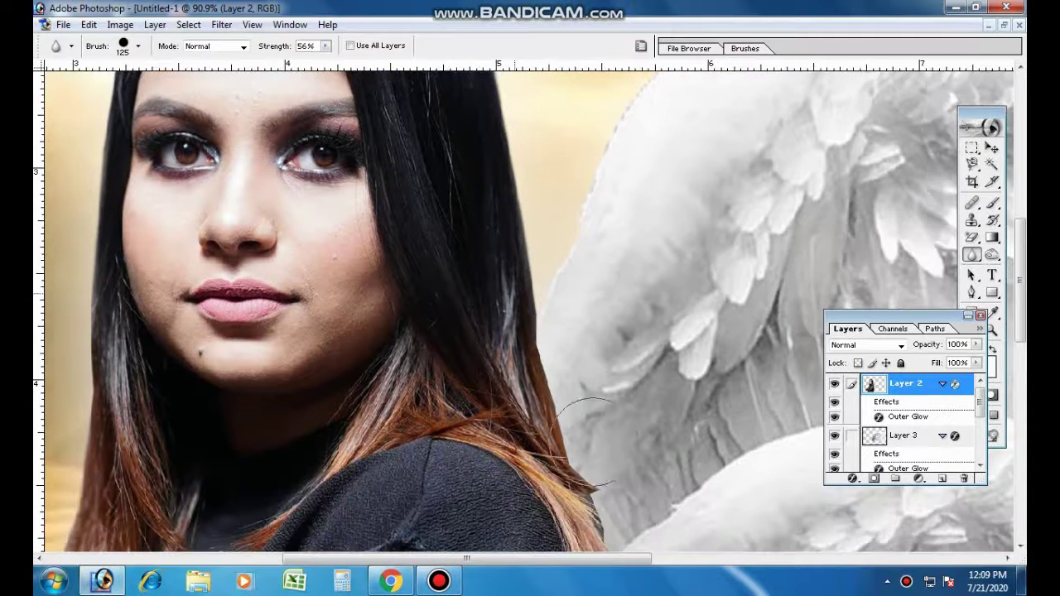
{"action": "scroll", "coordinate": [573, 338], "scroll_direction": "down", "scroll_amount": 5}
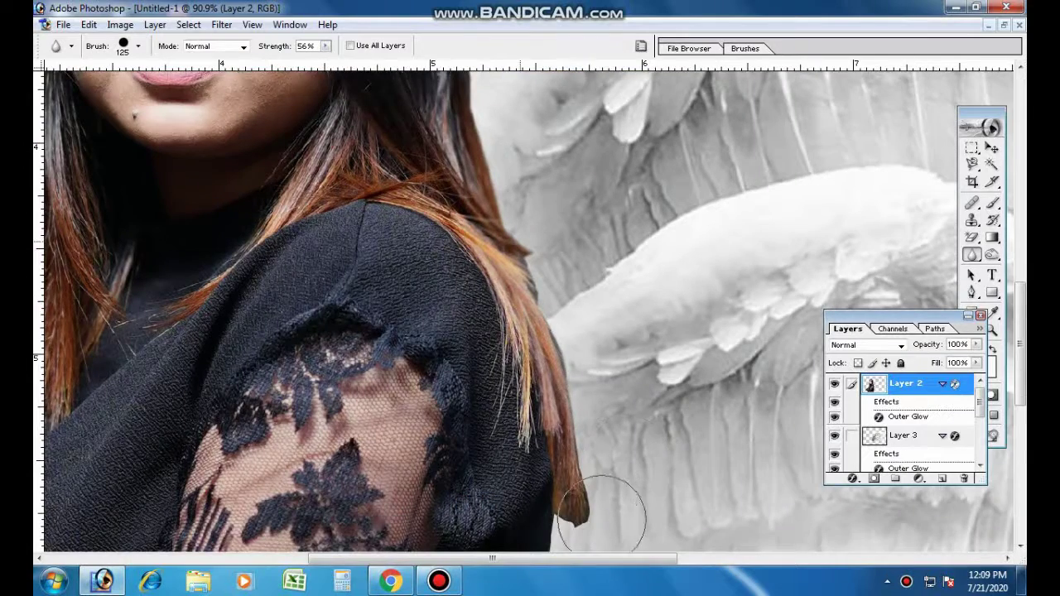
{"action": "scroll", "coordinate": [525, 212], "scroll_direction": "down", "scroll_amount": 5}
{"action": "scroll", "coordinate": [489, 386], "scroll_direction": "down", "scroll_amount": 4}
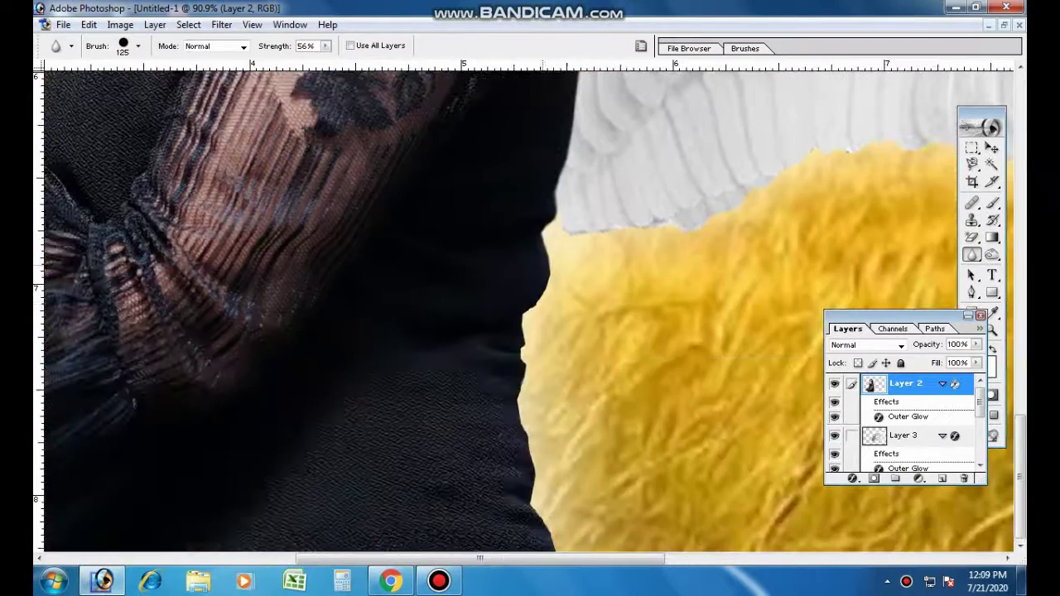
{"action": "scroll", "coordinate": [534, 416], "scroll_direction": "right", "scroll_amount": 1}
{"action": "scroll", "coordinate": [521, 447], "scroll_direction": "right", "scroll_amount": 1}
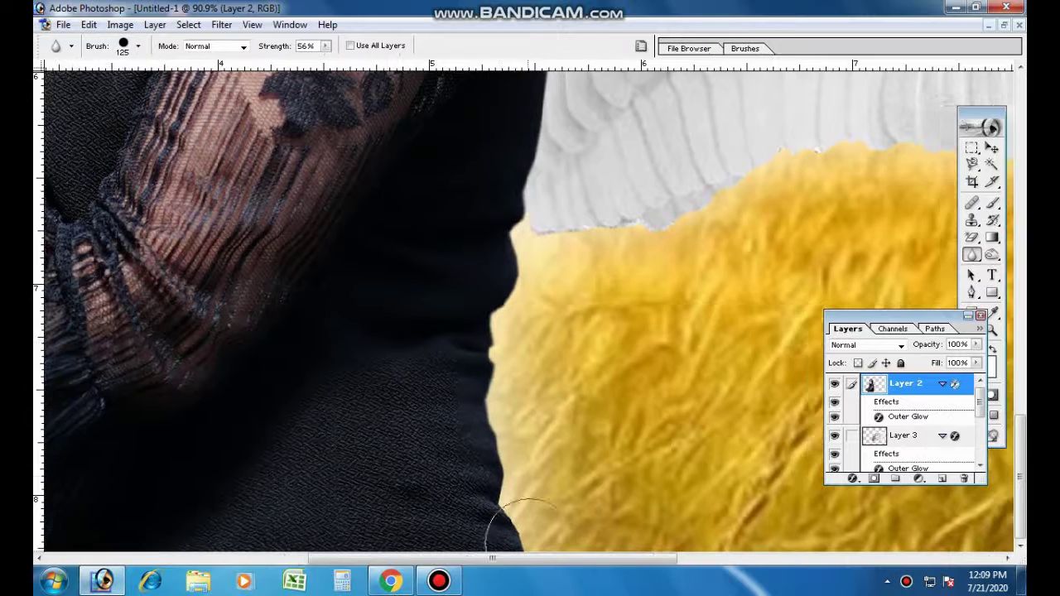
Zoom out, look over the wings layer's layer styles, then reselect the woman's Layer 2.
{"action": "key", "text": "ctrl+minus"}
{"action": "key", "text": "ctrl+minus"}
{"action": "key", "text": "ctrl+minus"}
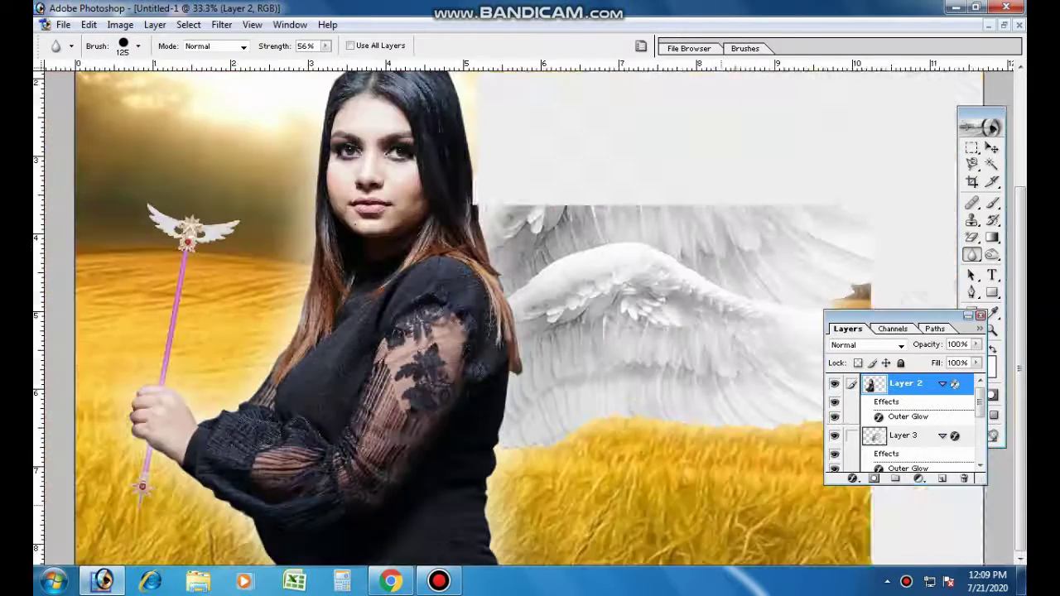
{"action": "key", "text": "ctrl+minus"}
{"action": "key", "text": "ctrl+minus"}
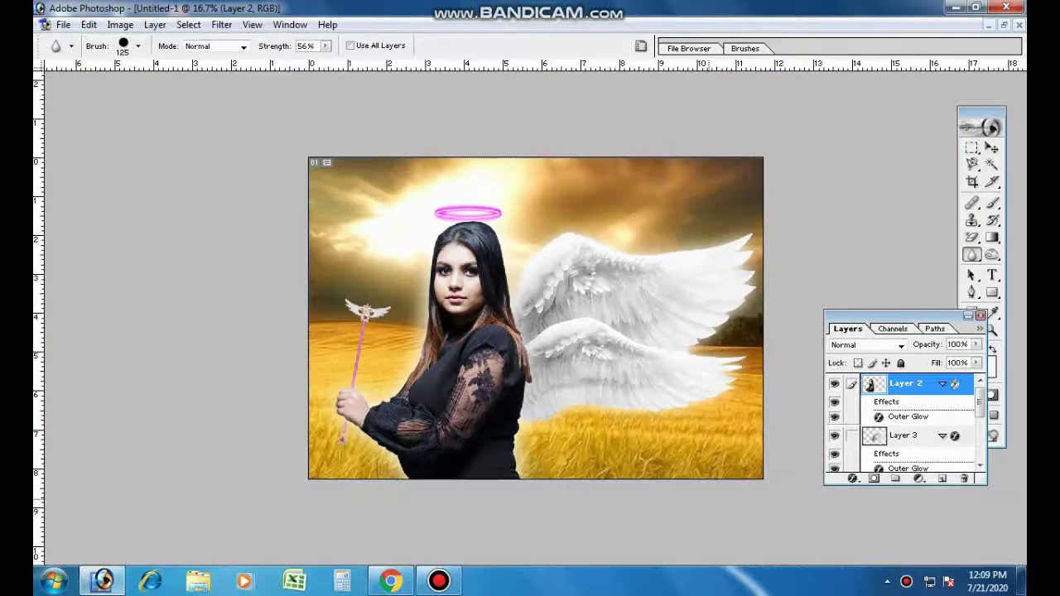
{"action": "key", "text": "ctrl+plus"}
{"action": "key", "text": "v"}
{"action": "left_click", "coordinate": [679, 360]}
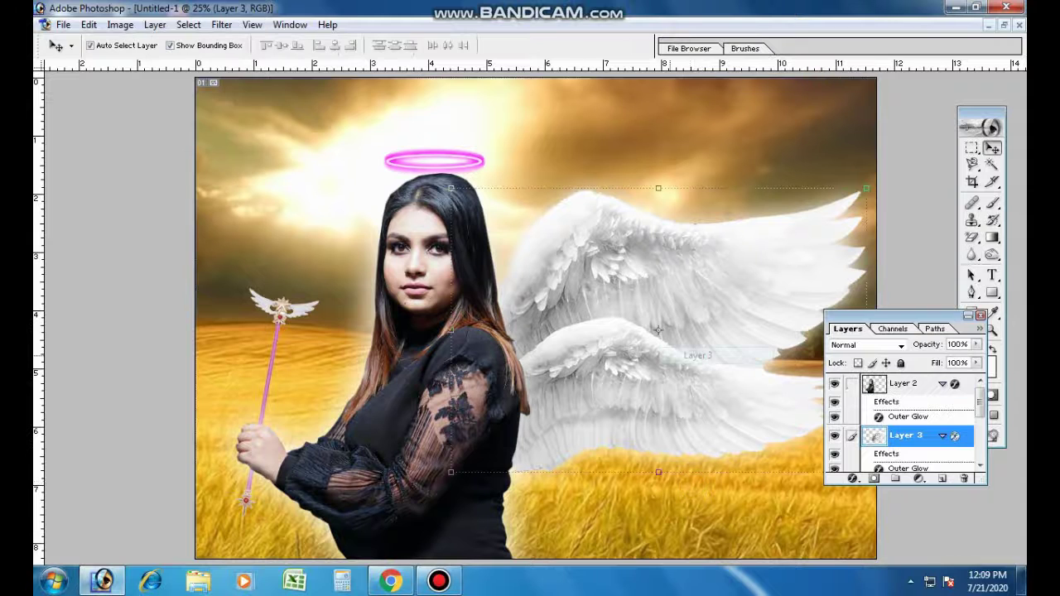
{"action": "left_click", "coordinate": [120, 24]}
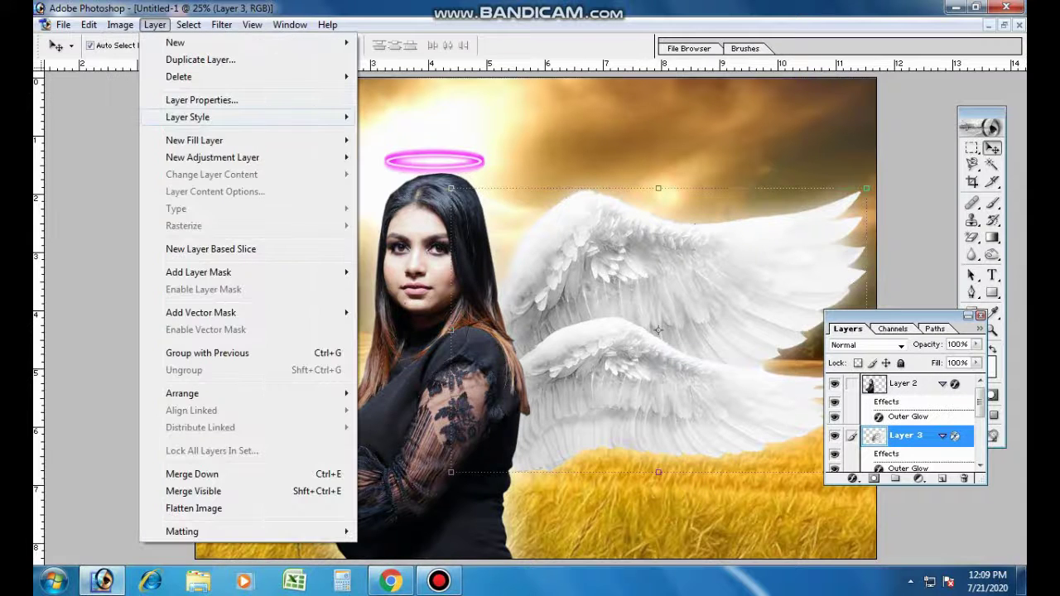
{"action": "left_click", "coordinate": [439, 173]}
{"action": "left_click", "coordinate": [383, 371]}
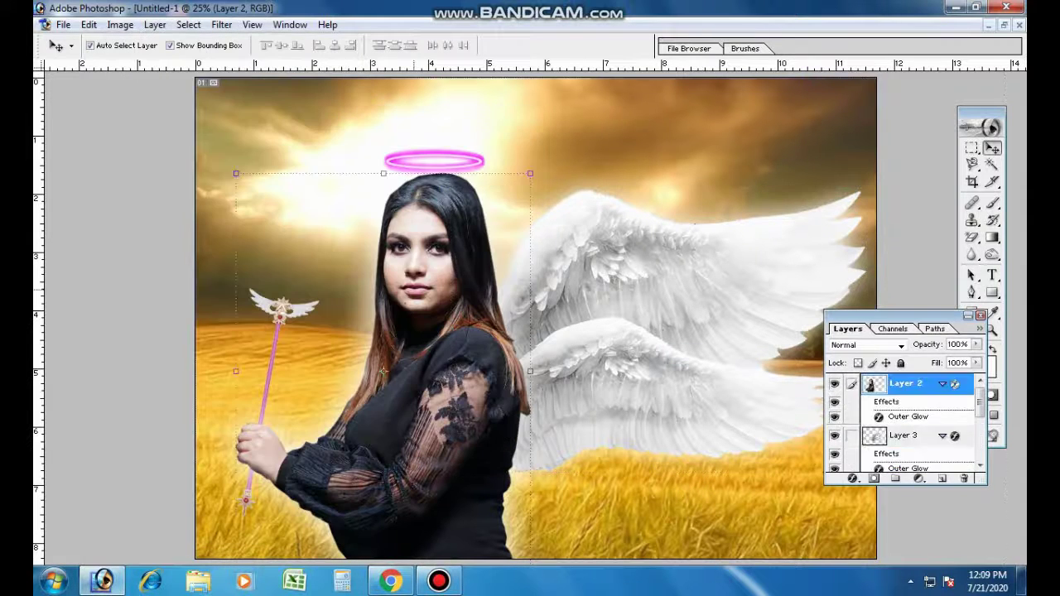
Blur the edge of the woman's hair, then zoom out to 50% and inspect the composite.
{"action": "left_click_drag", "start_coordinate": [249, 150], "coordinate": [584, 313]}
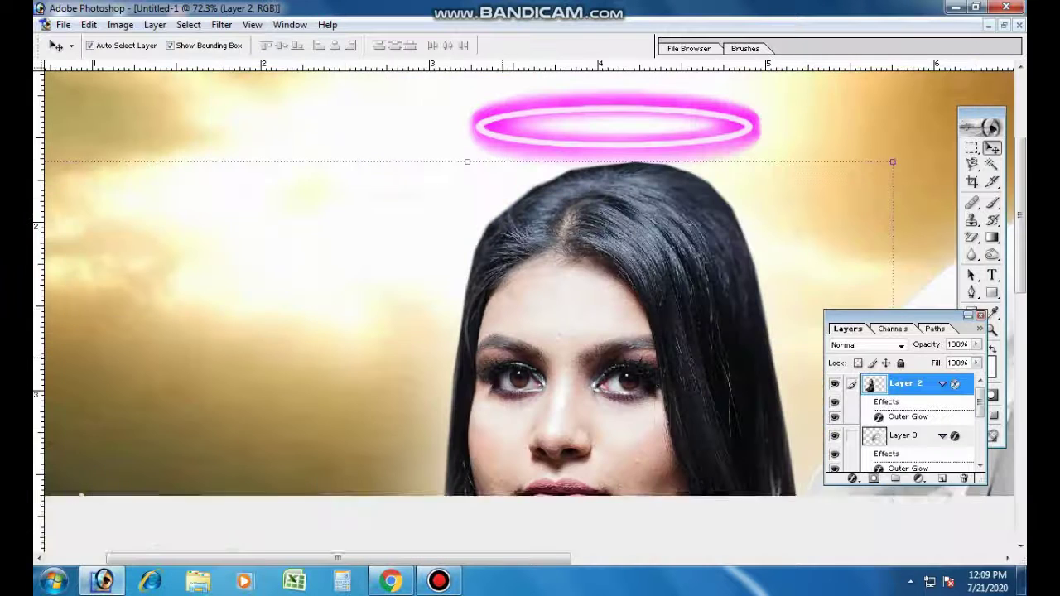
{"action": "key", "text": "r"}
{"action": "mouse_move", "coordinate": [507, 190]}
{"action": "left_mouse_down"}
{"action": "mouse_move", "coordinate": [420, 237]}
{"action": "mouse_move", "coordinate": [485, 165]}
{"action": "mouse_move", "coordinate": [605, 174]}
{"action": "left_mouse_up"}
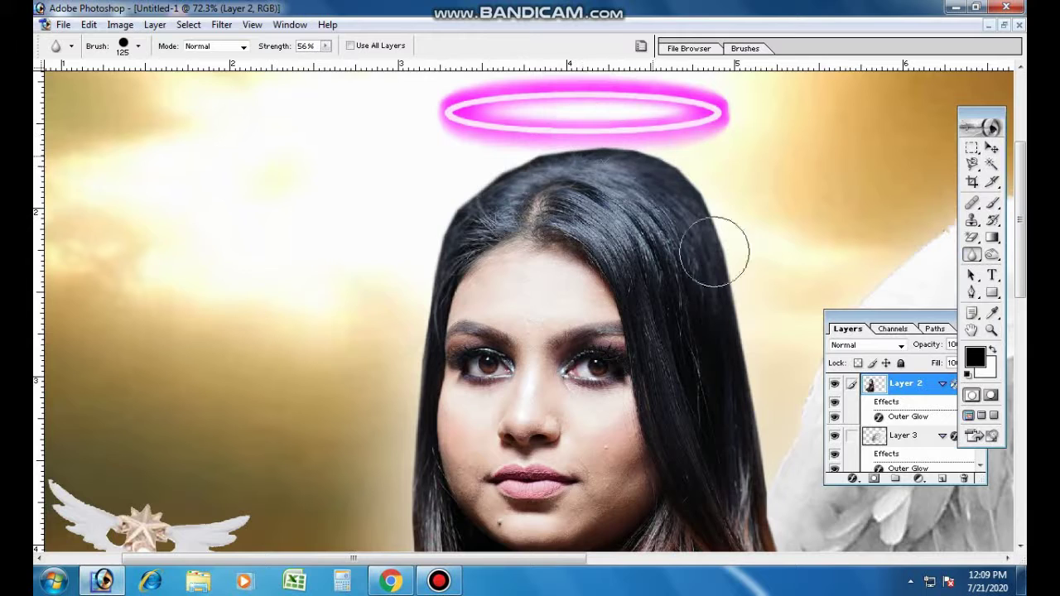
{"action": "key", "text": "ctrl+minus"}
{"action": "key", "text": "ctrl+minus"}
{"action": "scroll", "coordinate": [650, 259], "scroll_direction": "down", "scroll_amount": 5}
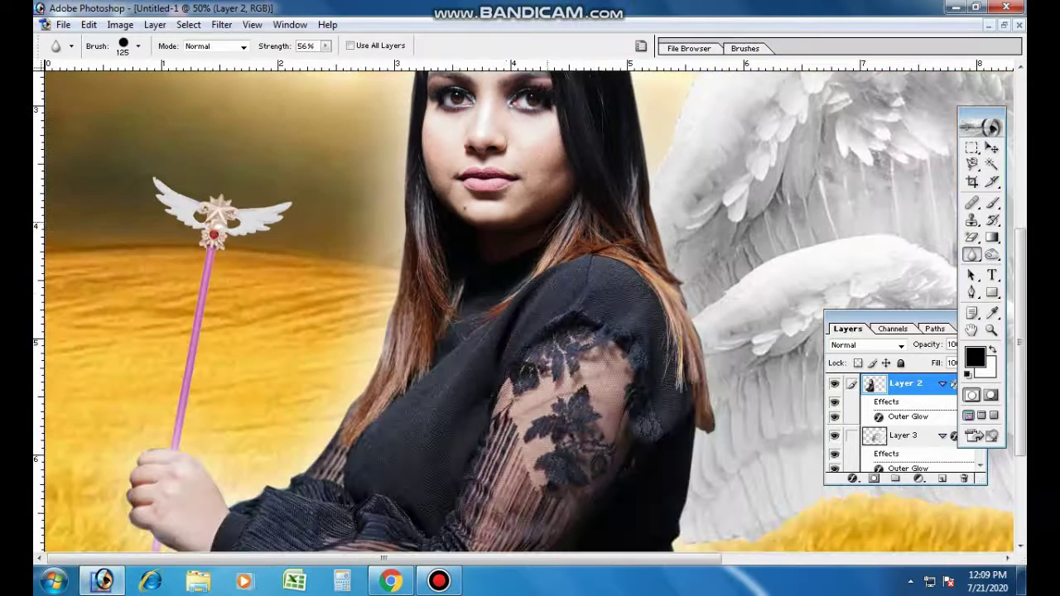
{"action": "scroll", "coordinate": [339, 389], "scroll_direction": "down", "scroll_amount": 3}
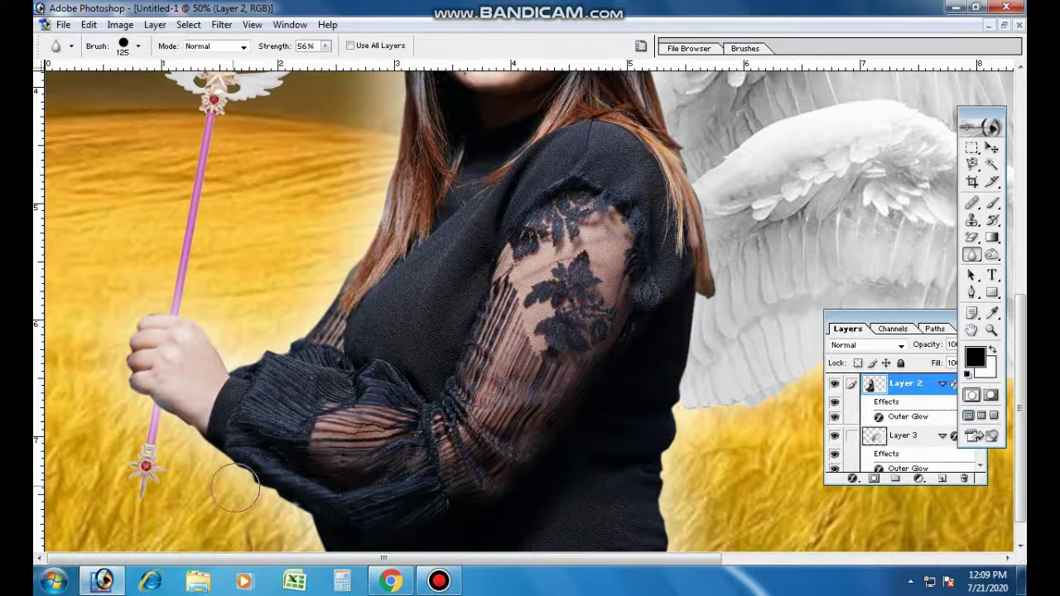
{"action": "scroll", "coordinate": [235, 484], "scroll_direction": "down", "scroll_amount": 1}
{"action": "scroll", "coordinate": [523, 312], "scroll_direction": "right", "scroll_amount": 2}
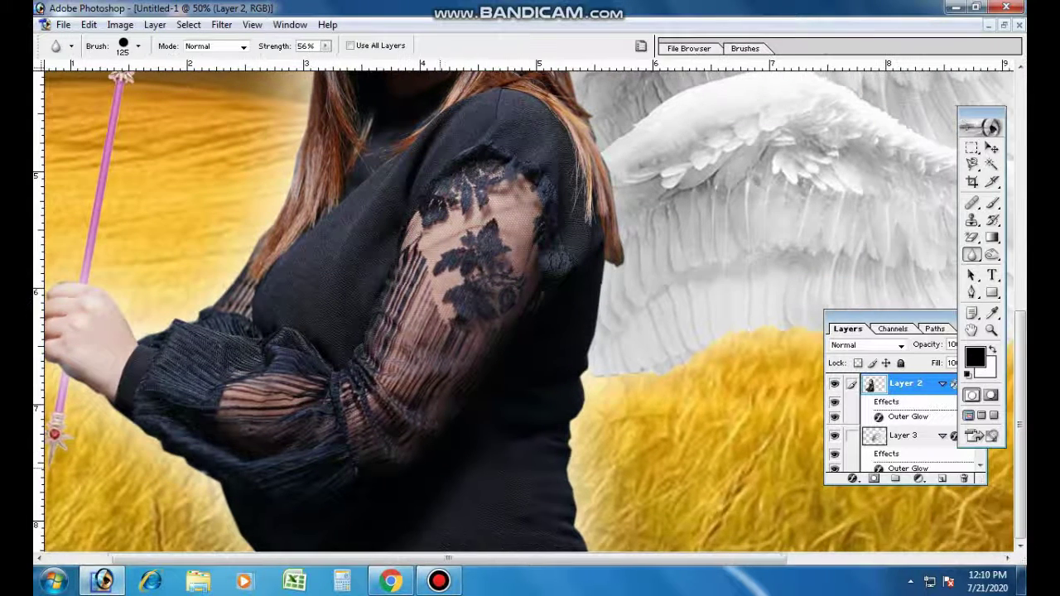
{"action": "scroll", "coordinate": [523, 312], "scroll_direction": "right", "scroll_amount": 1}
{"action": "scroll", "coordinate": [524, 312], "scroll_direction": "left", "scroll_amount": 1}
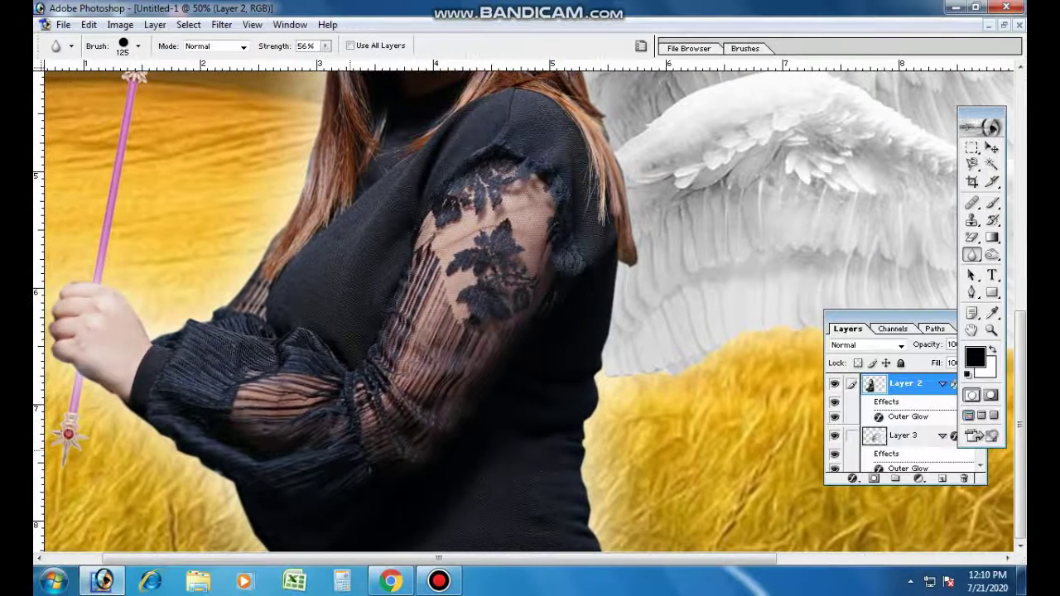
{"action": "scroll", "coordinate": [523, 312], "scroll_direction": "left", "scroll_amount": 1}
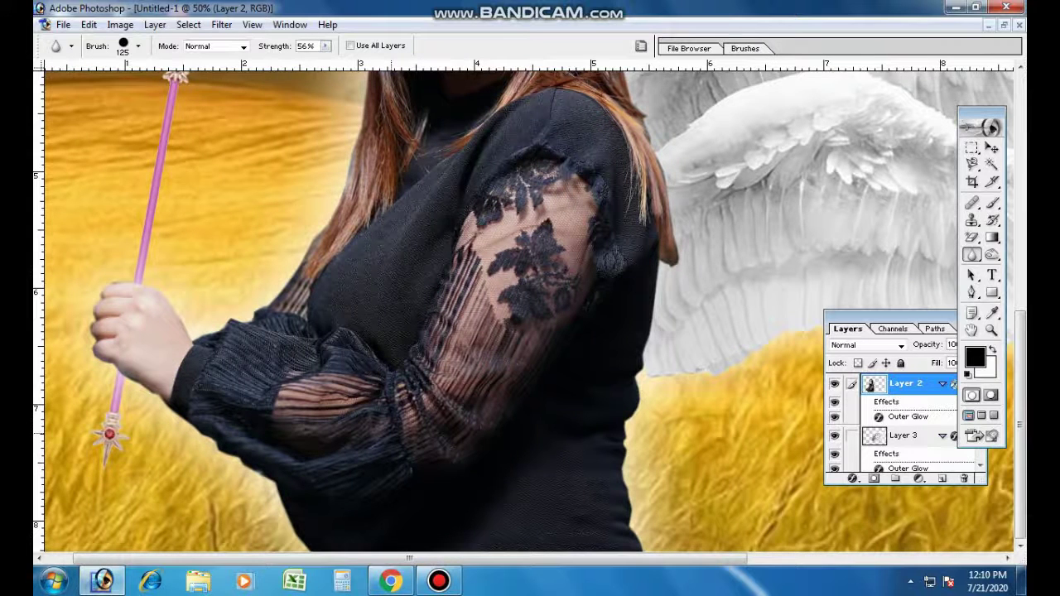
{"action": "scroll", "coordinate": [379, 461], "scroll_direction": "up", "scroll_amount": 3}
{"action": "scroll", "coordinate": [331, 372], "scroll_direction": "down", "scroll_amount": 2}
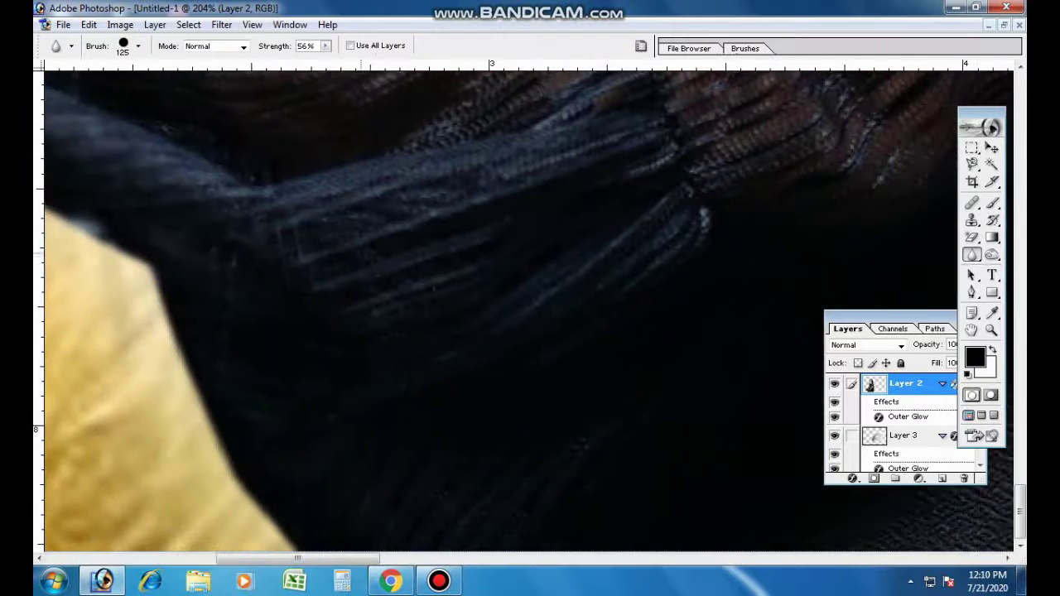
{"action": "scroll", "coordinate": [276, 298], "scroll_direction": "down", "scroll_amount": 2}
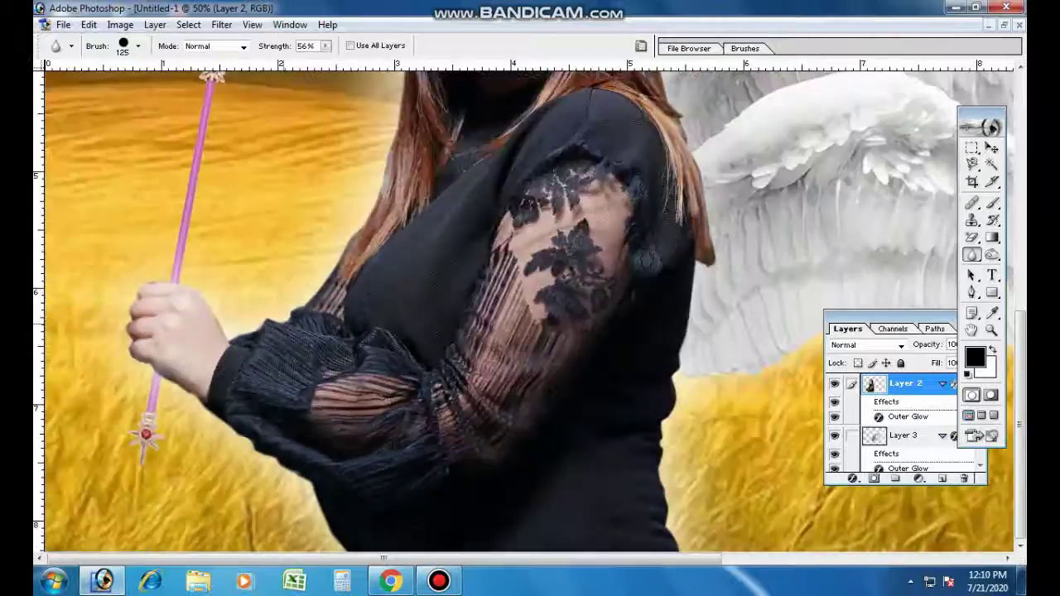
{"action": "scroll", "coordinate": [277, 298], "scroll_direction": "down", "scroll_amount": 2}
{"action": "scroll", "coordinate": [281, 331], "scroll_direction": "up", "scroll_amount": 2}
{"action": "scroll", "coordinate": [281, 331], "scroll_direction": "down", "scroll_amount": 1}
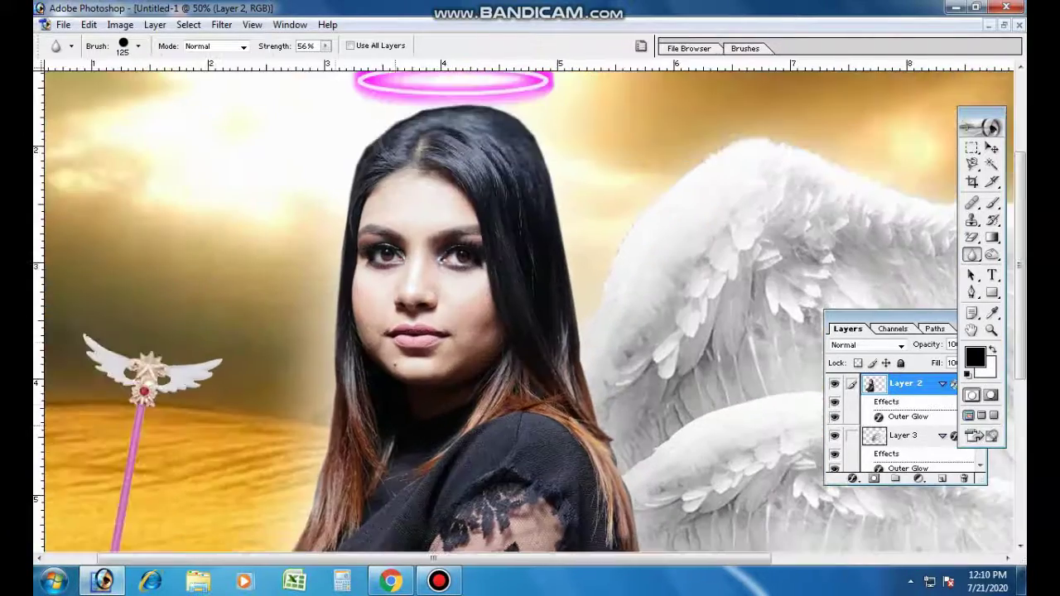
{"action": "scroll", "coordinate": [282, 331], "scroll_direction": "down", "scroll_amount": 1}
{"action": "scroll", "coordinate": [281, 332], "scroll_direction": "up", "scroll_amount": 1}
{"action": "scroll", "coordinate": [523, 307], "scroll_direction": "down", "scroll_amount": 5}
{"action": "scroll", "coordinate": [523, 307], "scroll_direction": "up", "scroll_amount": 1}
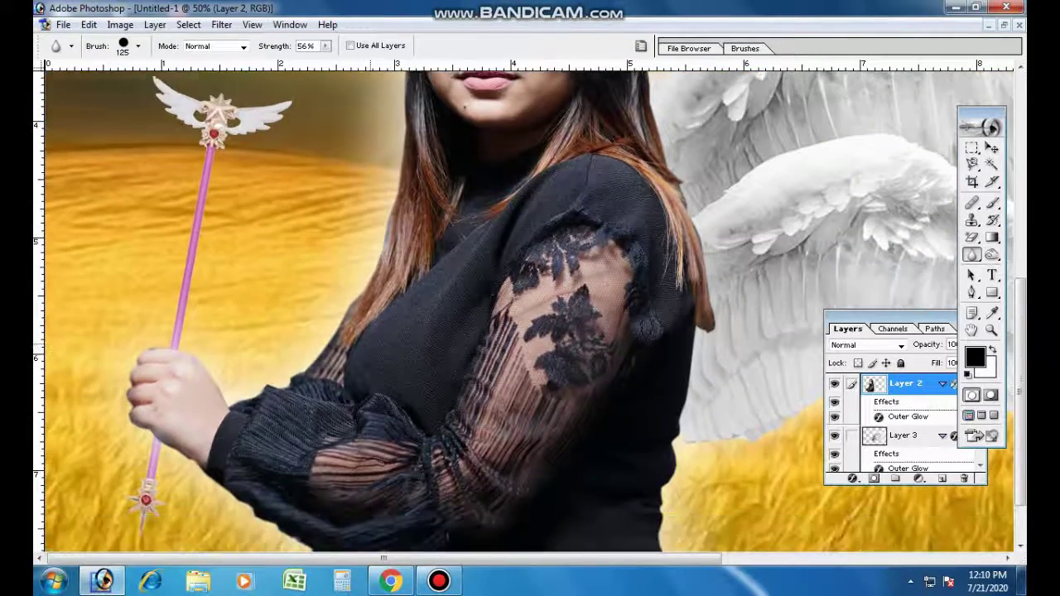
{"action": "scroll", "coordinate": [523, 307], "scroll_direction": "up", "scroll_amount": 1}
Tilt the wand on Layer 4 slightly clockwise and shift it a little right in her hand.
{"action": "key", "text": "v"}
{"action": "right_click", "coordinate": [213, 154]}
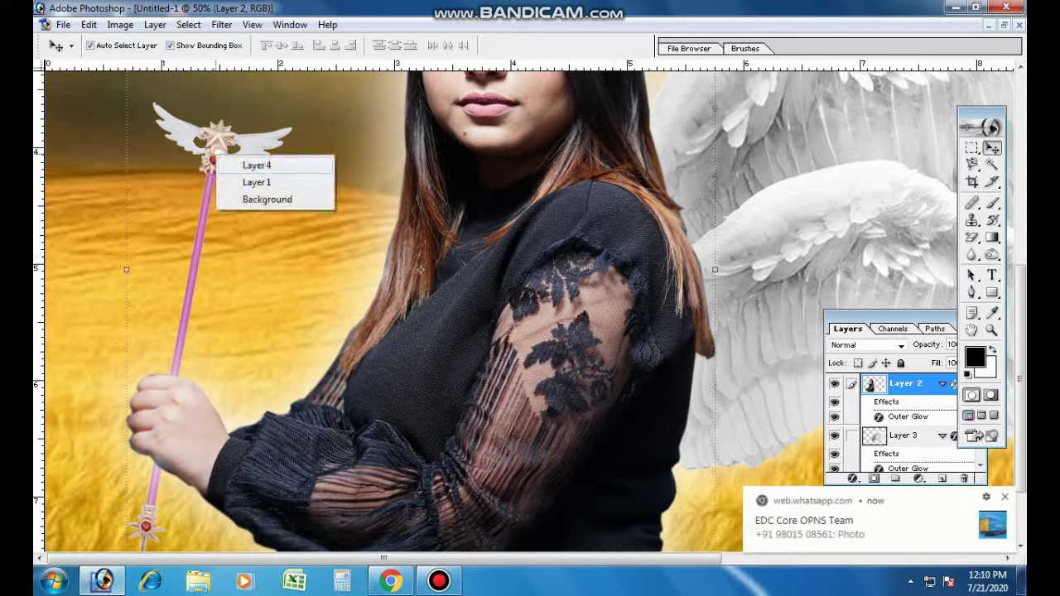
{"action": "left_click", "coordinate": [248, 163]}
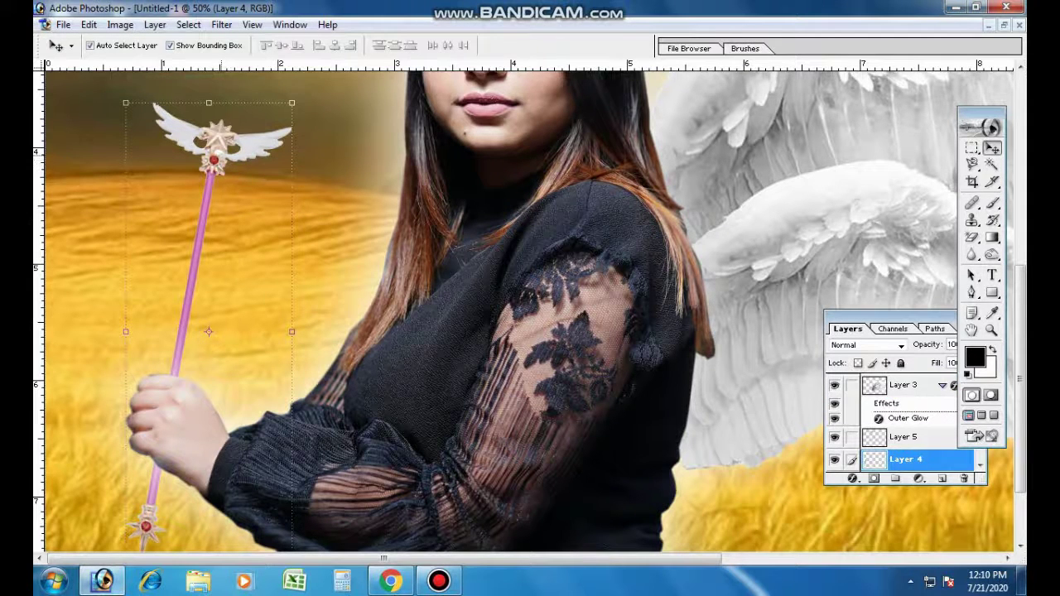
{"action": "key", "text": "ctrl+t"}
{"action": "left_click_drag", "start_coordinate": [116, 103], "coordinate": [157, 84]}
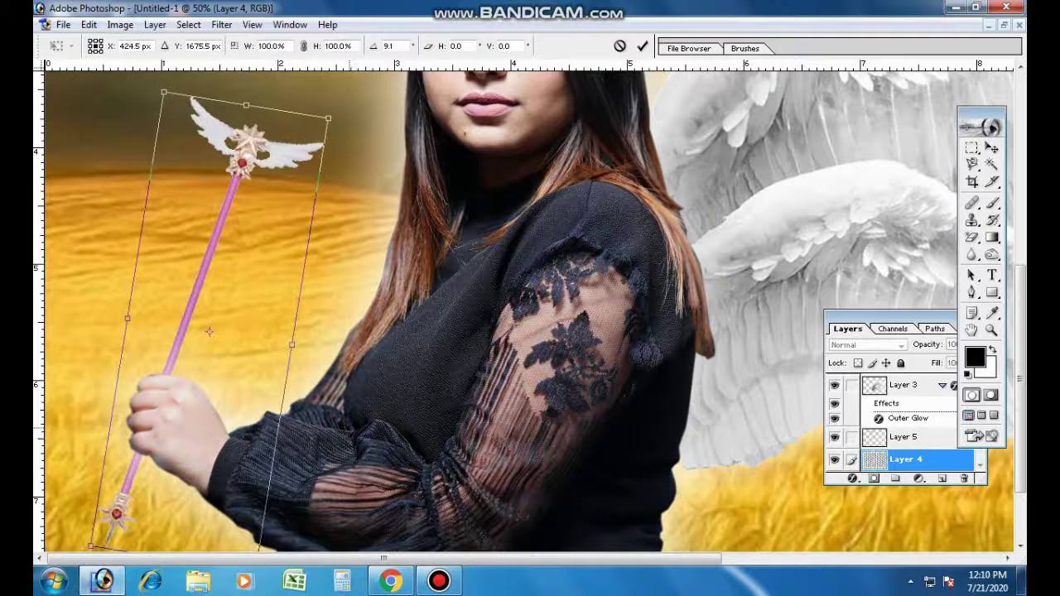
{"action": "mouse_move", "coordinate": [210, 273]}
{"action": "left_mouse_down"}
{"action": "mouse_move", "coordinate": [232, 273]}
{"action": "mouse_move", "coordinate": [226, 292]}
{"action": "left_mouse_up"}
{"action": "key", "text": "Return"}
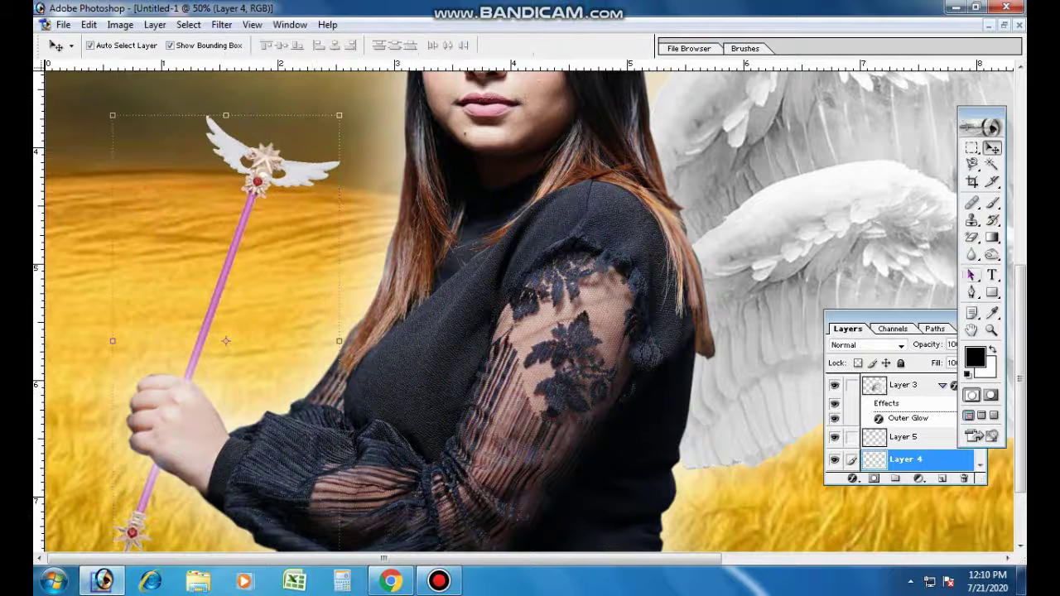
Blur the edges of the wand's shaft and winged top, then zoom out to the whole image.
{"action": "left_click", "coordinate": [971, 255]}
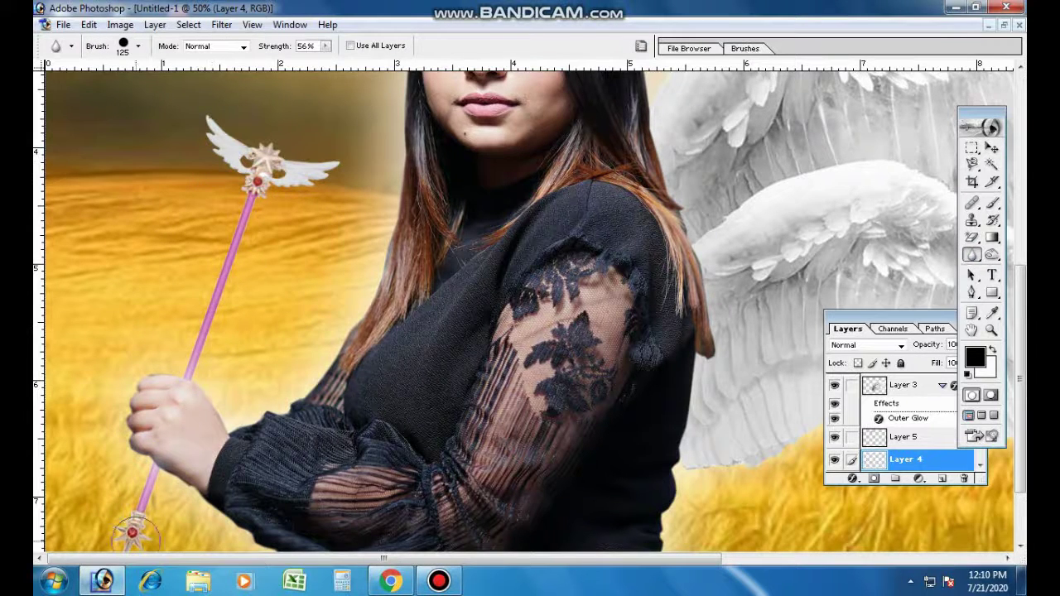
{"action": "left_click_drag", "start_coordinate": [132, 534], "coordinate": [230, 208]}
{"action": "left_click_drag", "start_coordinate": [248, 159], "coordinate": [257, 166]}
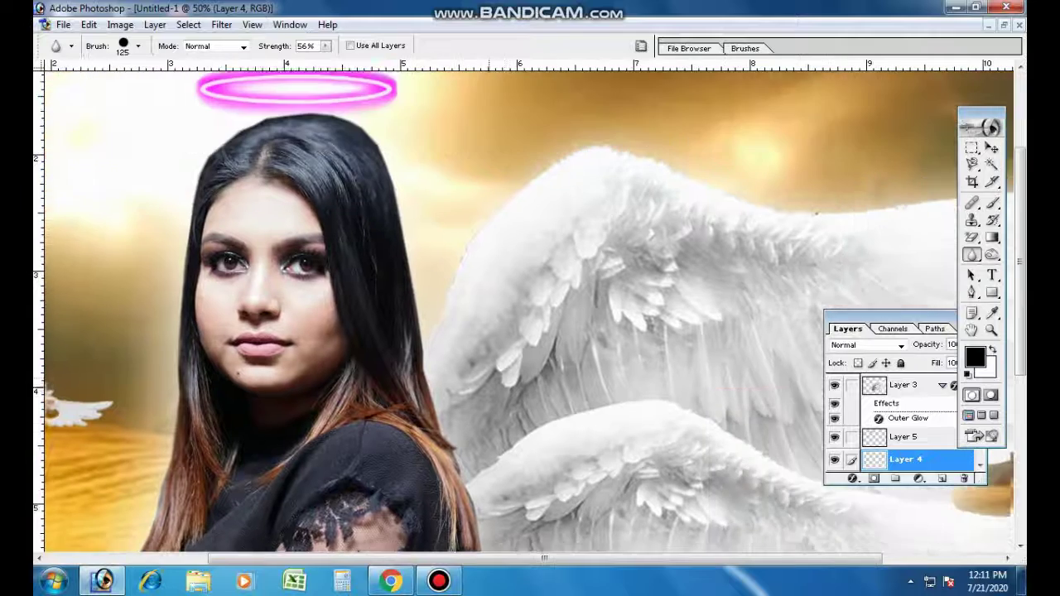
{"action": "key", "text": "ctrl+minus"}
{"action": "key", "text": "ctrl+minus"}
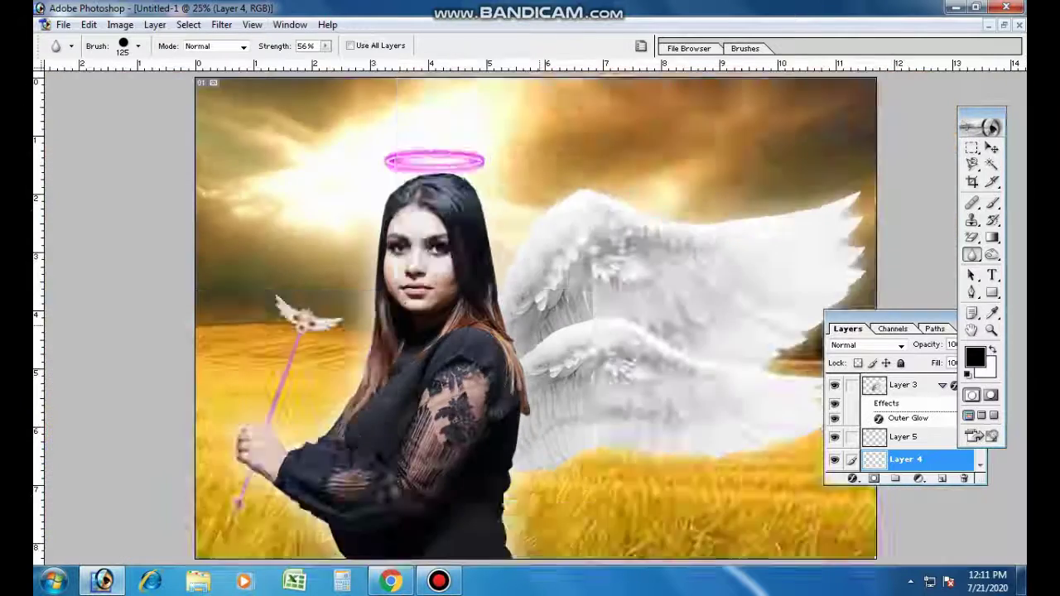
{"action": "key", "text": "ctrl+minus"}
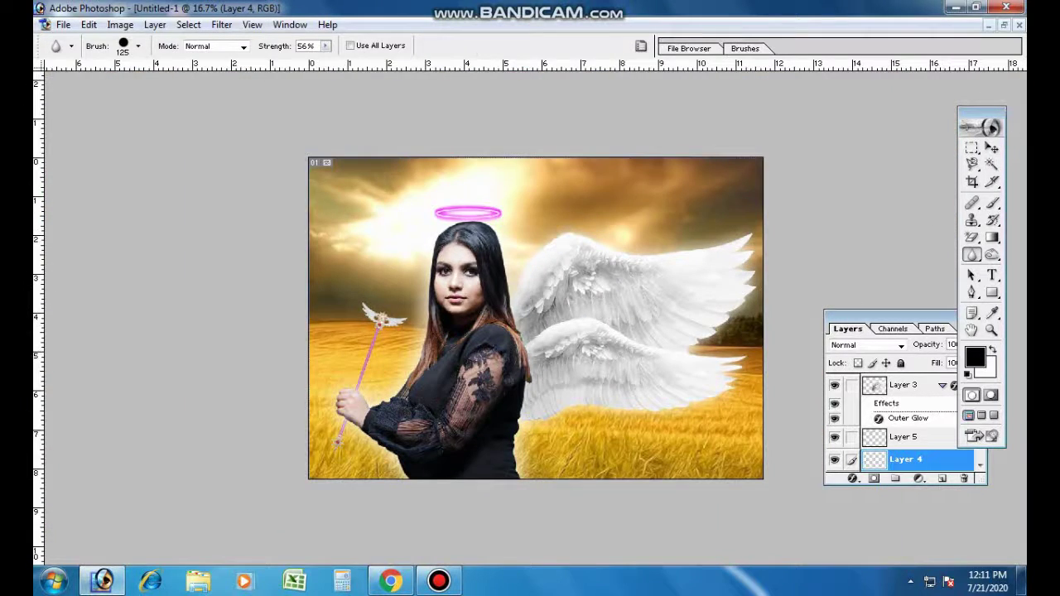
{"action": "key", "text": "v"}
{"action": "key", "text": "alt+bracketleft"}
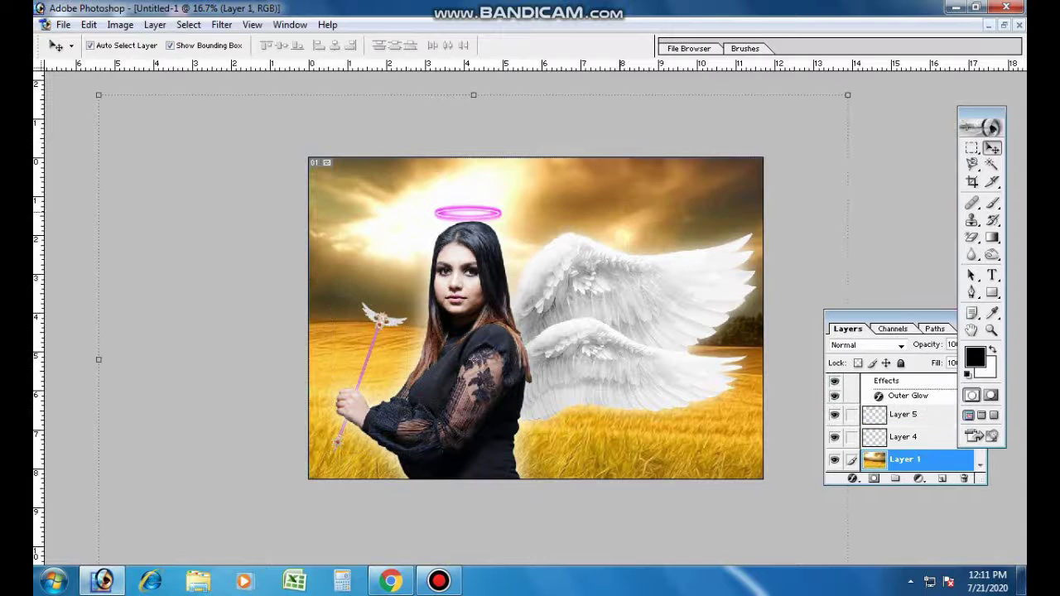
Apply a Hue/Saturation hue shift of -16 to Layer 1, turning the field and sky orange.
{"action": "left_click", "coordinate": [120, 24]}
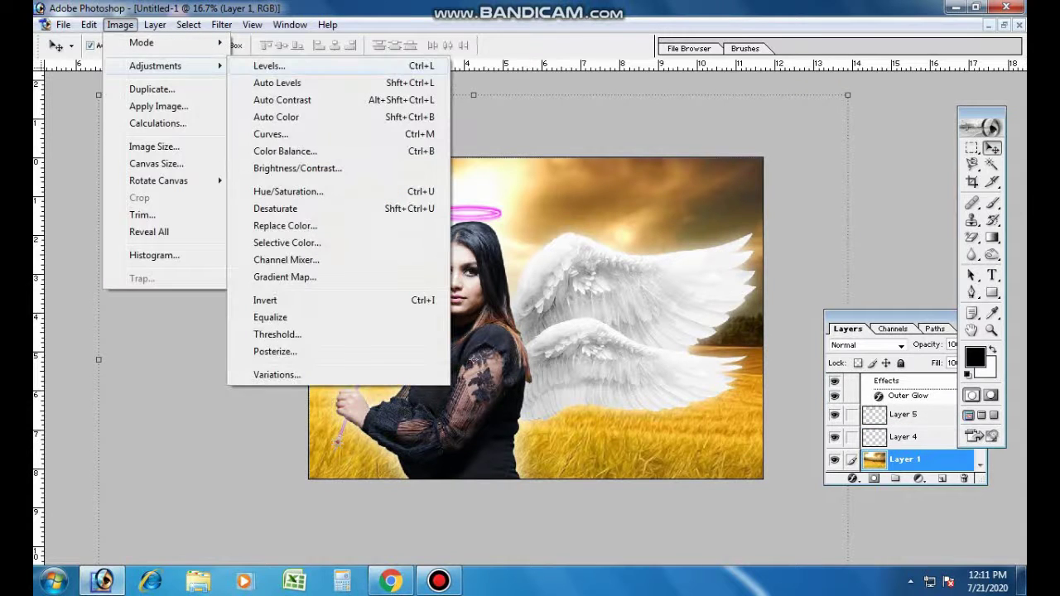
{"action": "key", "text": "Down"}
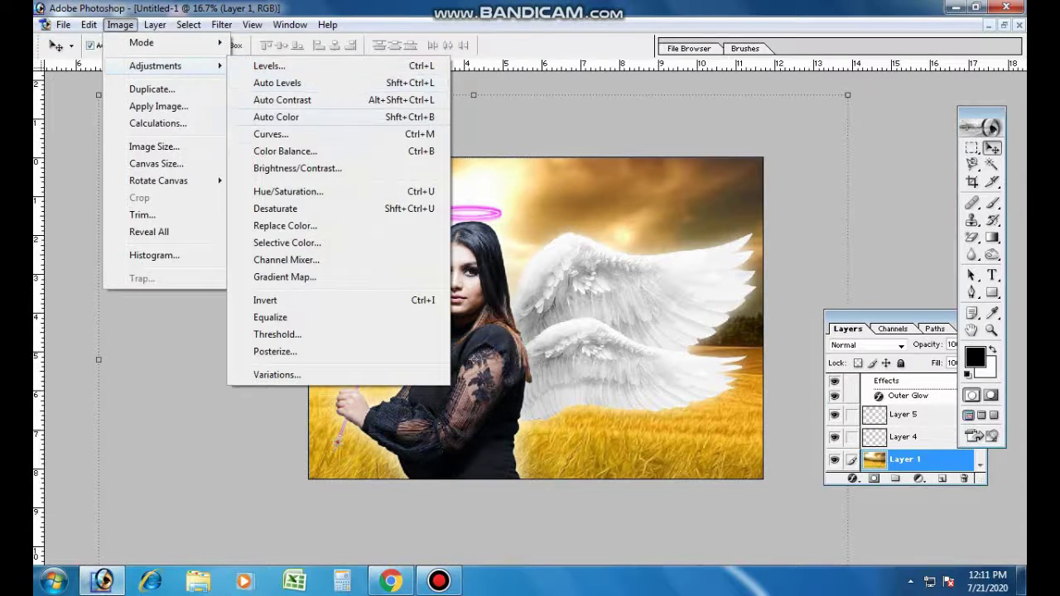
{"action": "key", "text": "Down"}
{"action": "key", "text": "Down"}
{"action": "key", "text": "Down"}
{"action": "key", "text": "Return"}
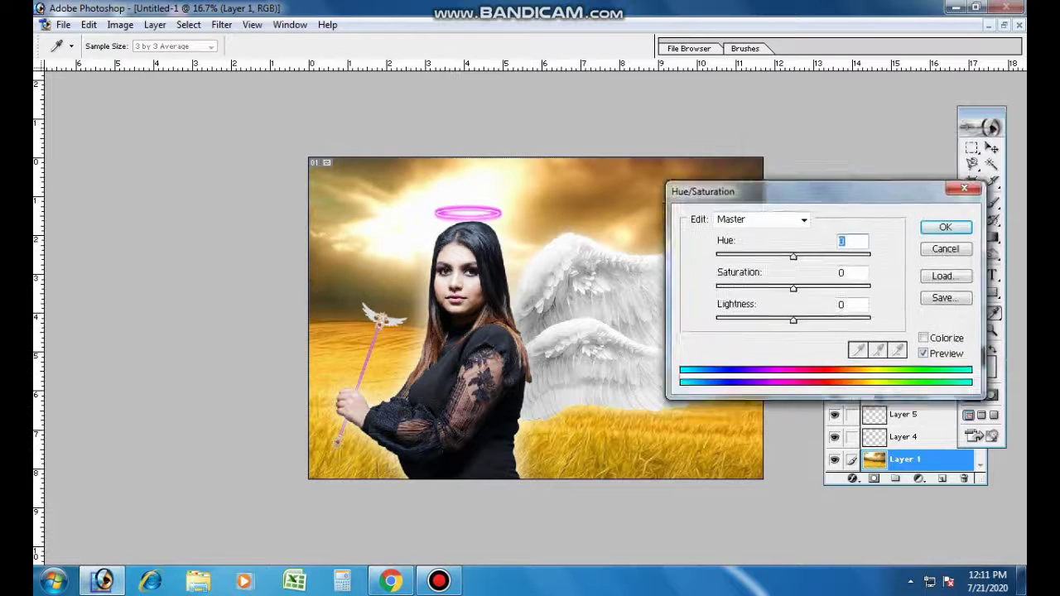
{"action": "left_click_drag", "start_coordinate": [745, 191], "coordinate": [651, 292]}
{"action": "key", "text": "shift+Down"}
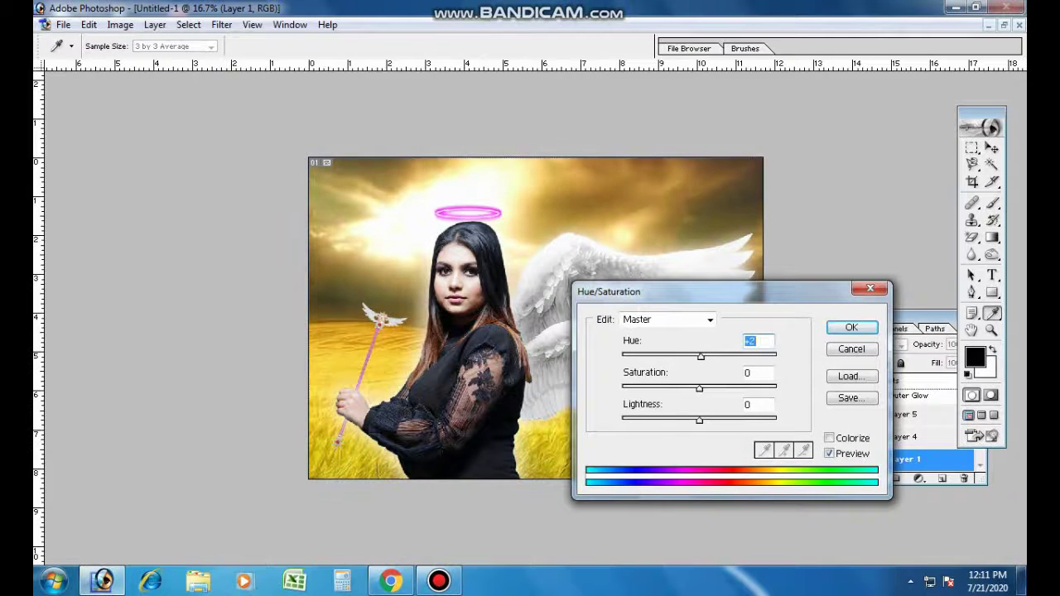
{"action": "key", "text": "shift+Down"}
{"action": "key", "text": "shift+Down"}
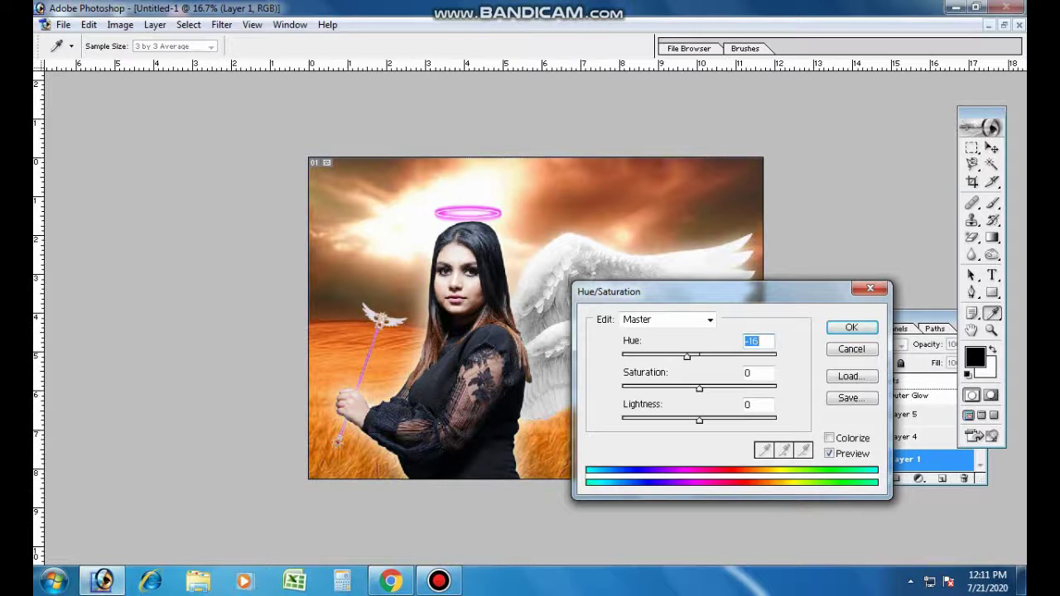
{"action": "key", "text": "Return"}
Enlarge the halo on Layer 5 to about 103% and nudge it slightly left.
{"action": "key", "text": "v"}
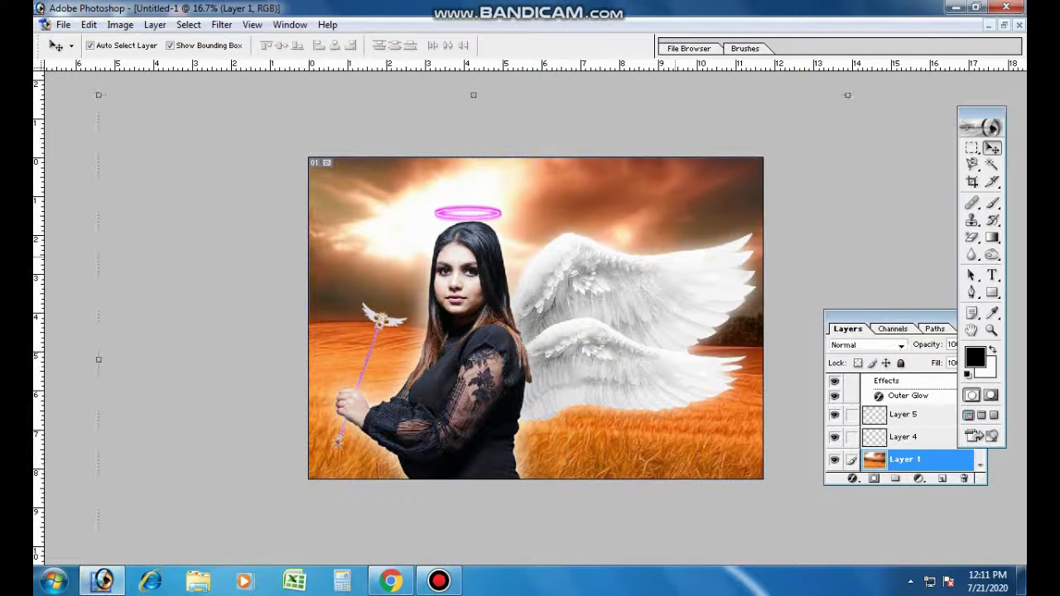
{"action": "left_click_drag", "start_coordinate": [890, 316], "coordinate": [911, 340]}
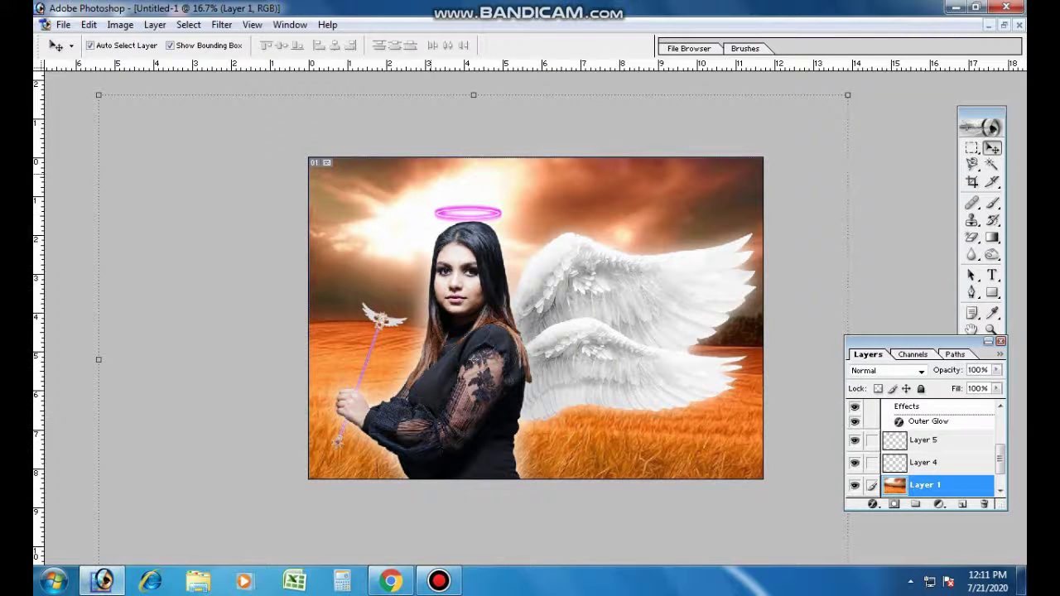
{"action": "left_click_drag", "start_coordinate": [388, 181], "coordinate": [555, 264]}
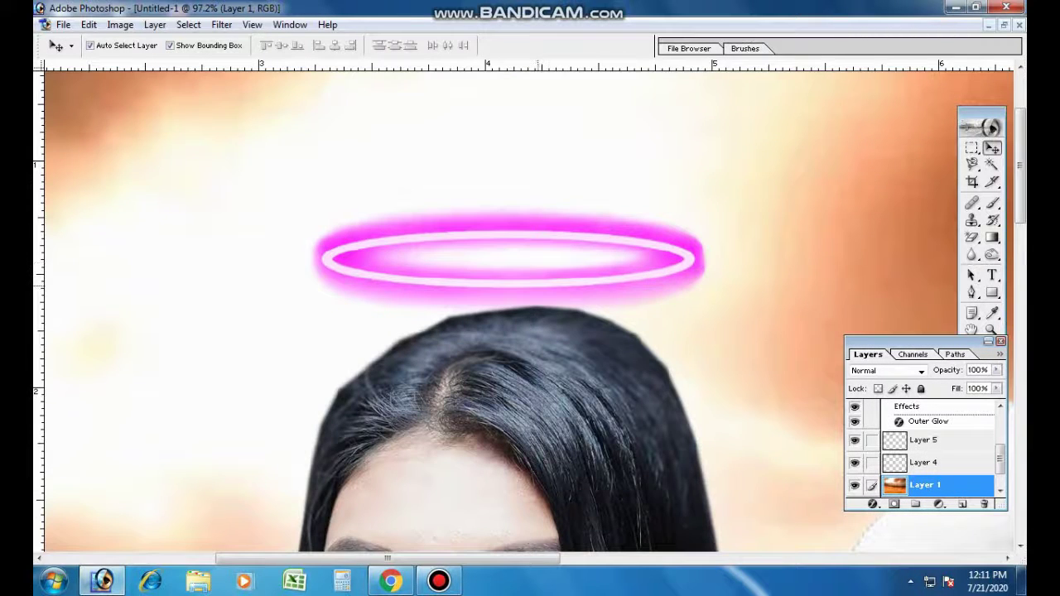
{"action": "left_click", "coordinate": [511, 282]}
{"action": "left_click_drag", "start_coordinate": [703, 301], "coordinate": [716, 304]}
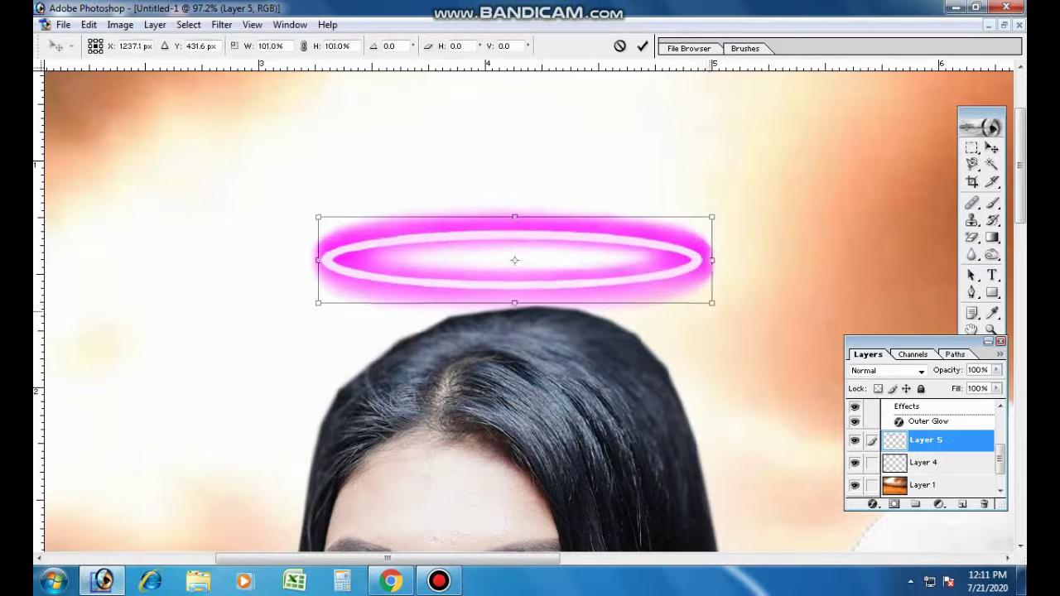
{"action": "key", "text": "Left"}
{"action": "key", "text": "Left"}
{"action": "key", "text": "Left"}
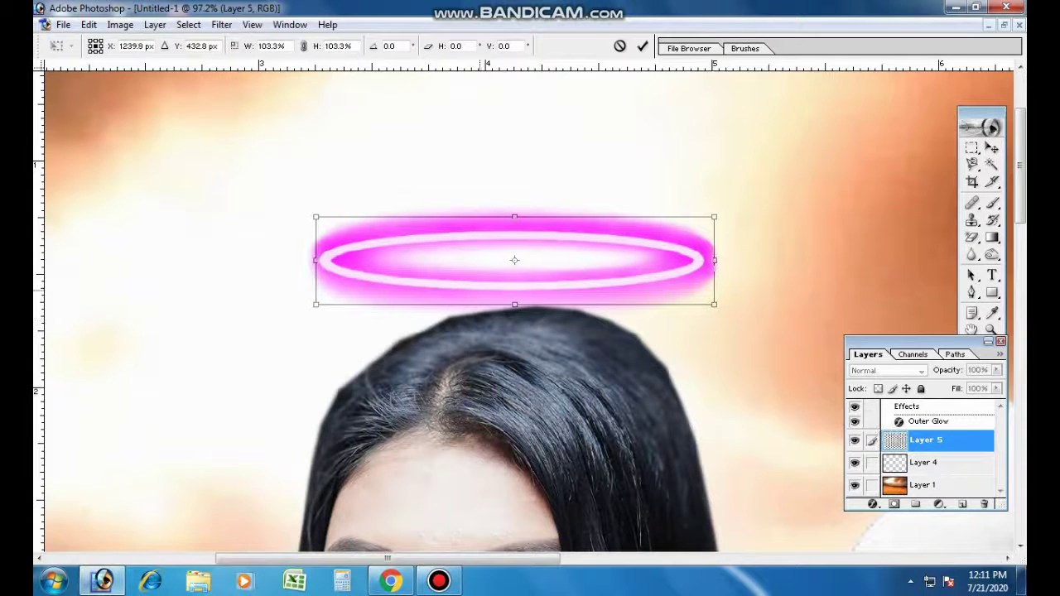
{"action": "key", "text": "Left"}
{"action": "key", "text": "Left"}
{"action": "key", "text": "Left"}
{"action": "key", "text": "Left"}
{"action": "key", "text": "Left"}
{"action": "key", "text": "Left"}
{"action": "key", "text": "Left"}
{"action": "key", "text": "Return"}
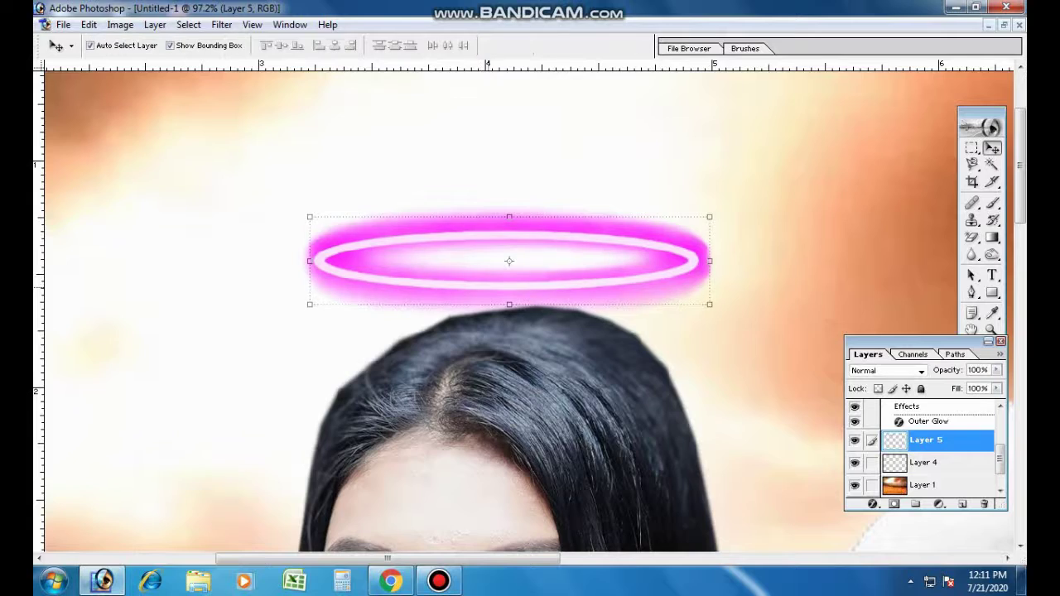
Zoom out to fit the whole composition with the background Layer 1 selected.
{"action": "key", "text": "ctrl+minus"}
{"action": "key", "text": "ctrl+minus"}
{"action": "key", "text": "ctrl+minus"}
{"action": "left_click", "coordinate": [589, 217]}
{"action": "key", "text": "ctrl+minus"}
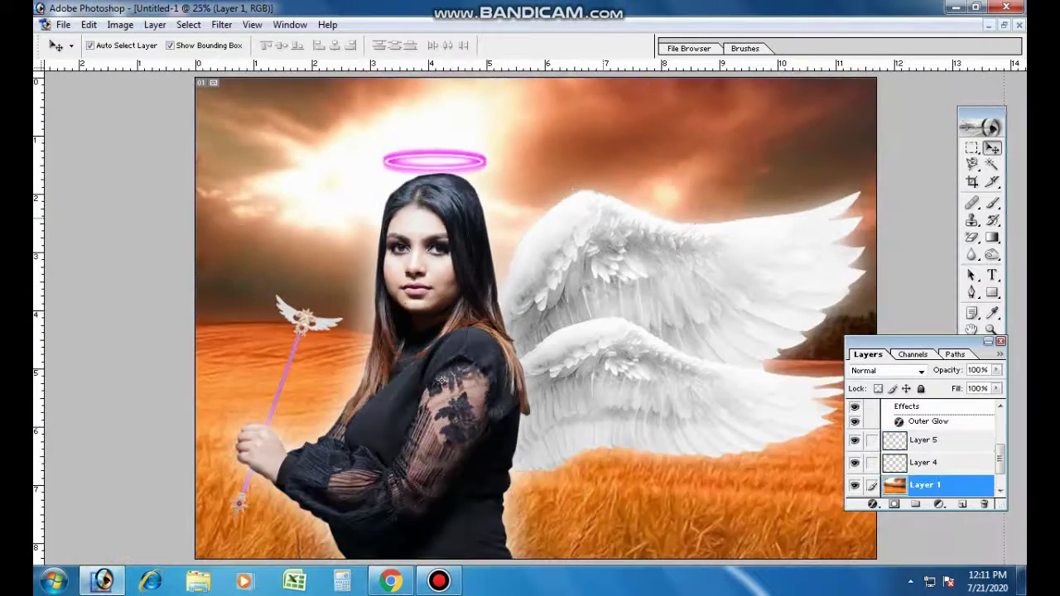
{"action": "key", "text": "ctrl+minus"}
{"action": "key", "text": "ctrl+plus"}
{"action": "key", "text": "ctrl+minus"}
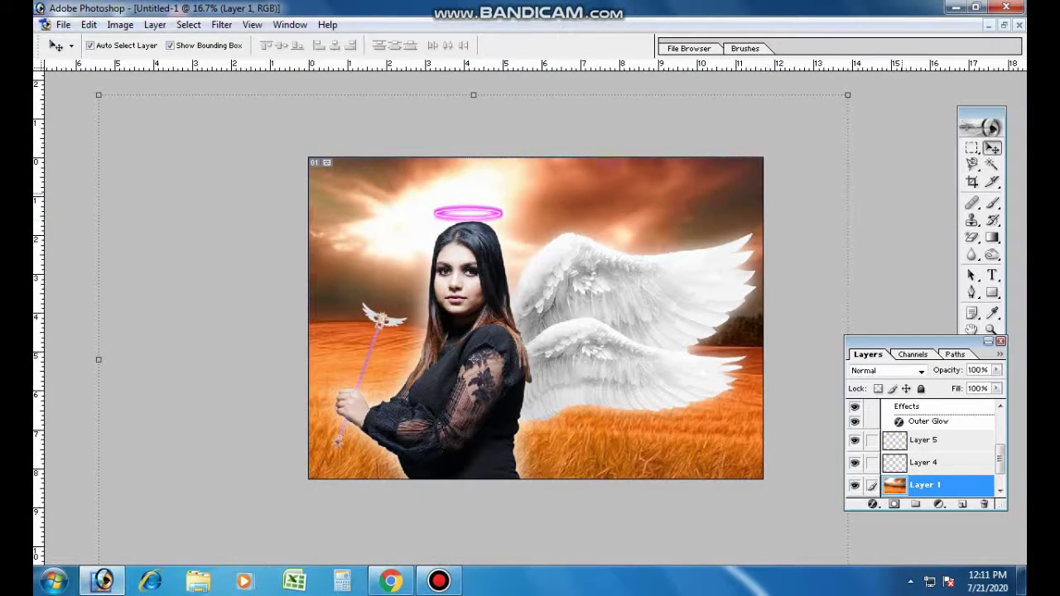
{"action": "key", "text": "m"}
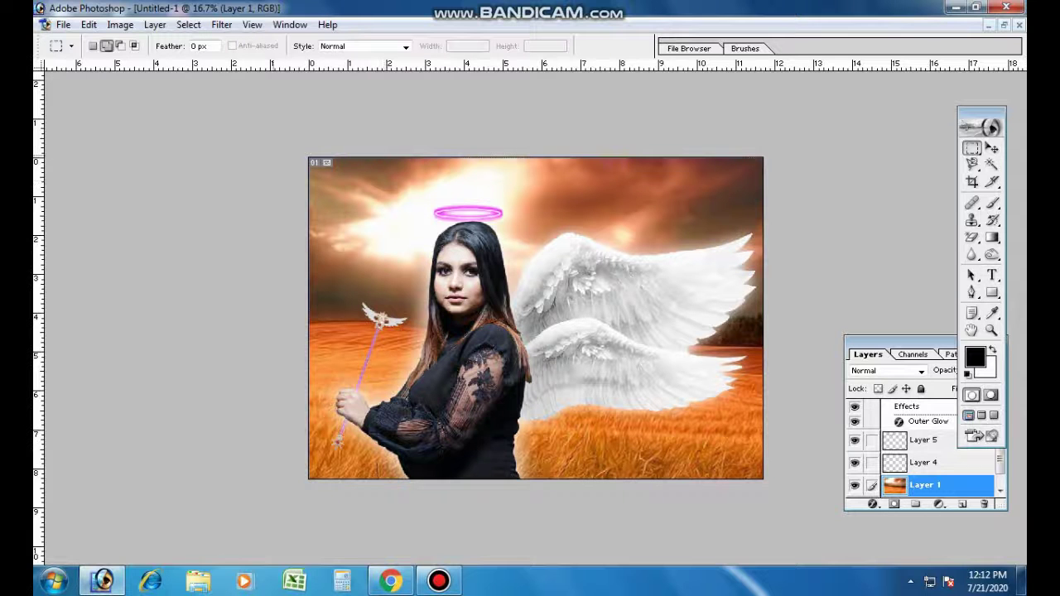
Save a copy in JPEG format to Local Disk (D:) under the file name 'SS'.
{"action": "left_click", "coordinate": [63, 24]}
{"action": "left_click", "coordinate": [91, 166]}
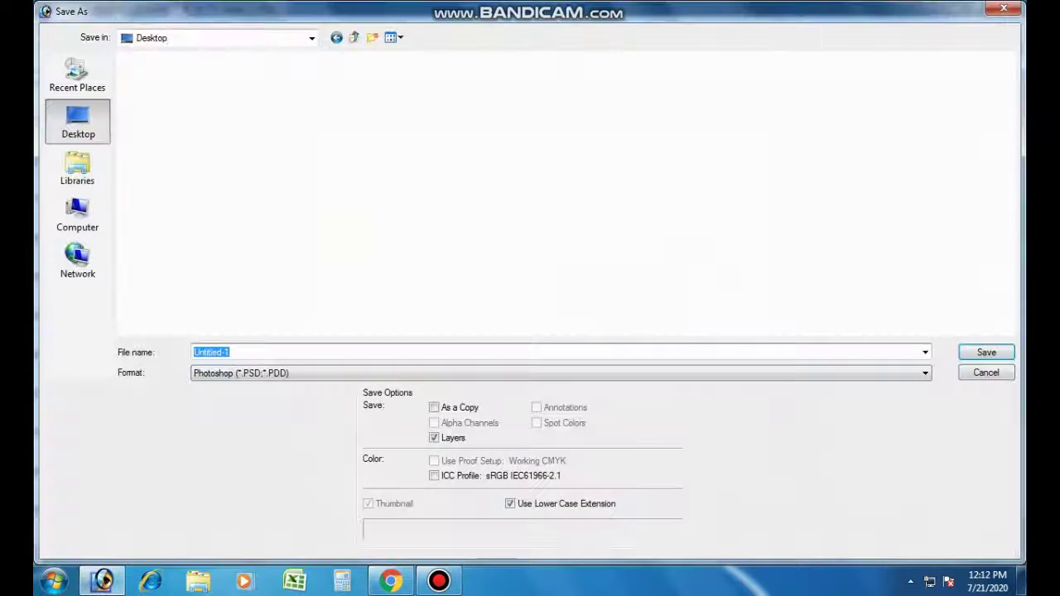
{"action": "left_click", "coordinate": [925, 372]}
{"action": "left_click", "coordinate": [249, 439]}
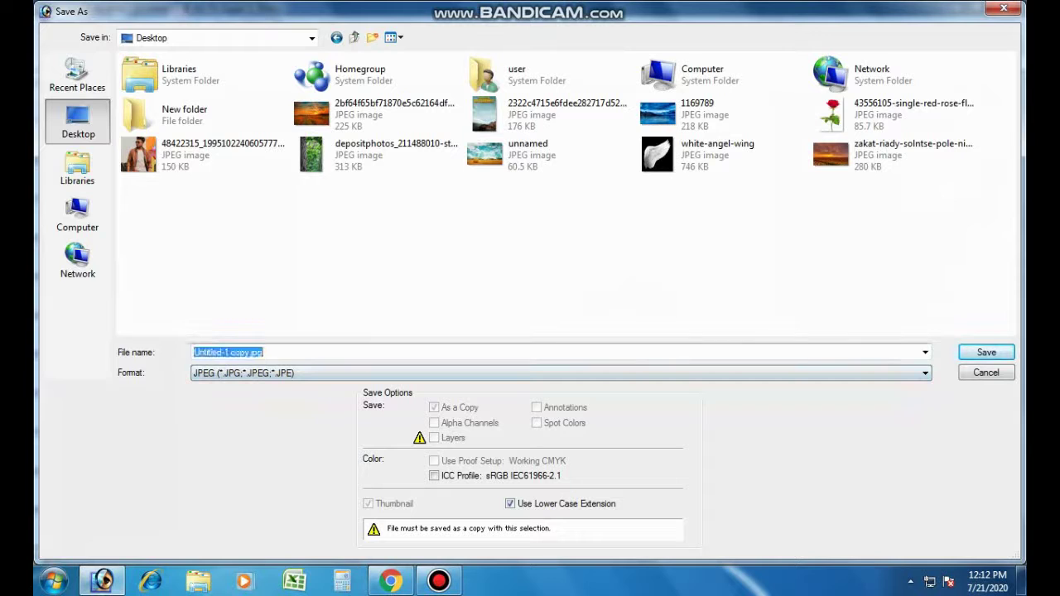
{"action": "type", "text": "N"}
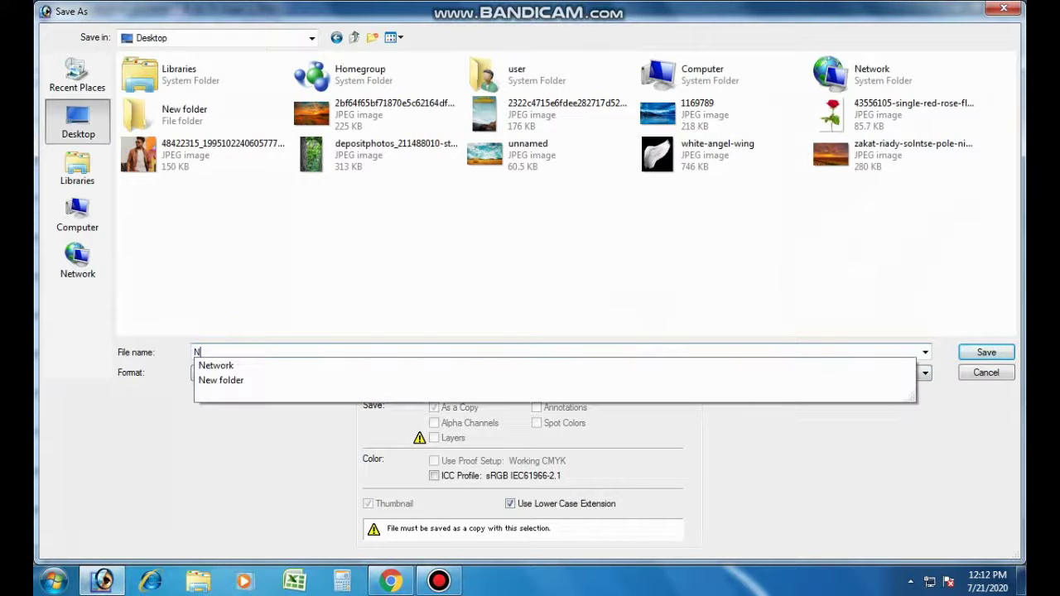
{"action": "key", "text": "BackSpace"}
{"action": "left_click", "coordinate": [77, 215]}
{"action": "double_click", "coordinate": [379, 91]}
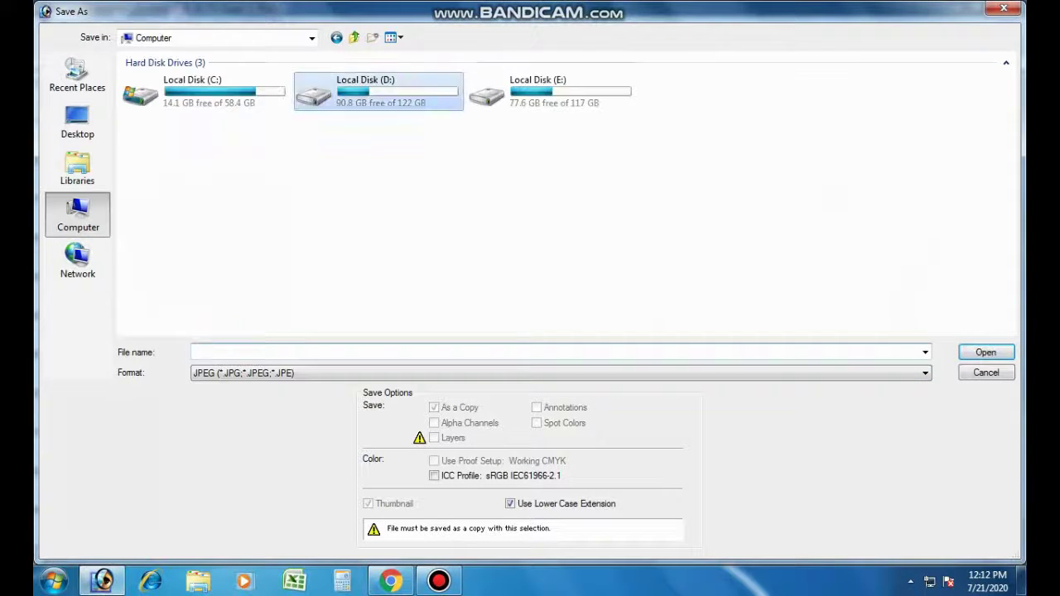
{"action": "type", "text": "SS"}
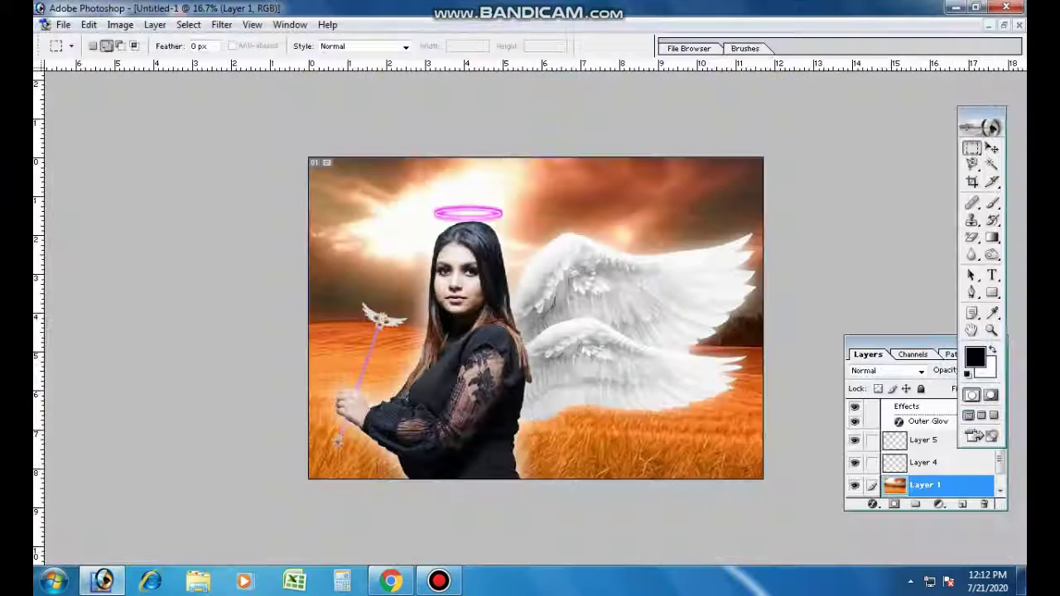